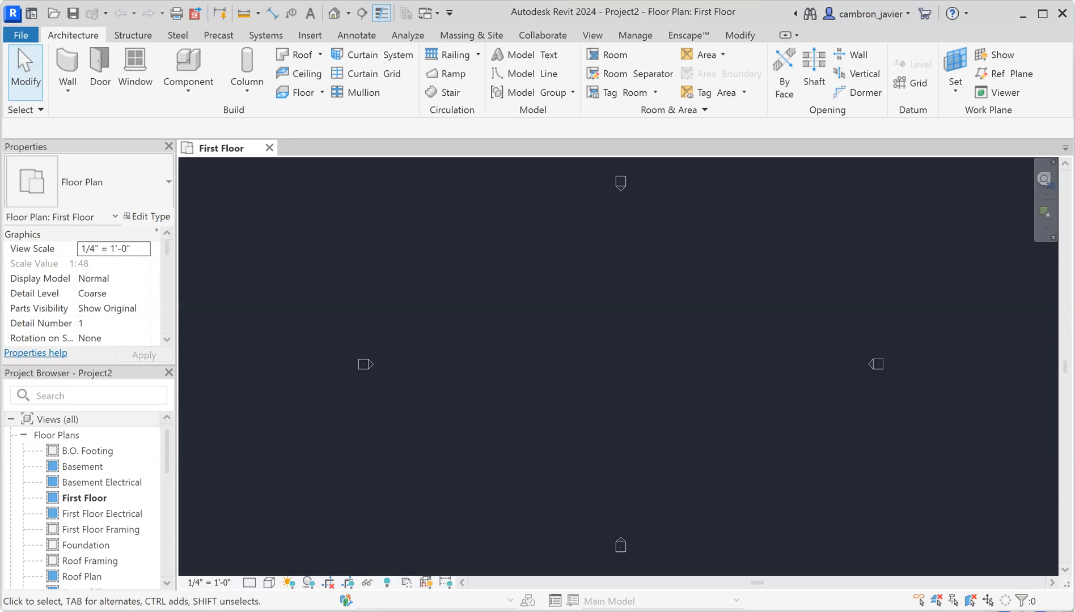
# Draw a straight stair run from First Floor to Second Floor and finish the stair
pyautogui.click(442, 93)
pyautogui.click(499, 350)
pyautogui.click(655, 353)
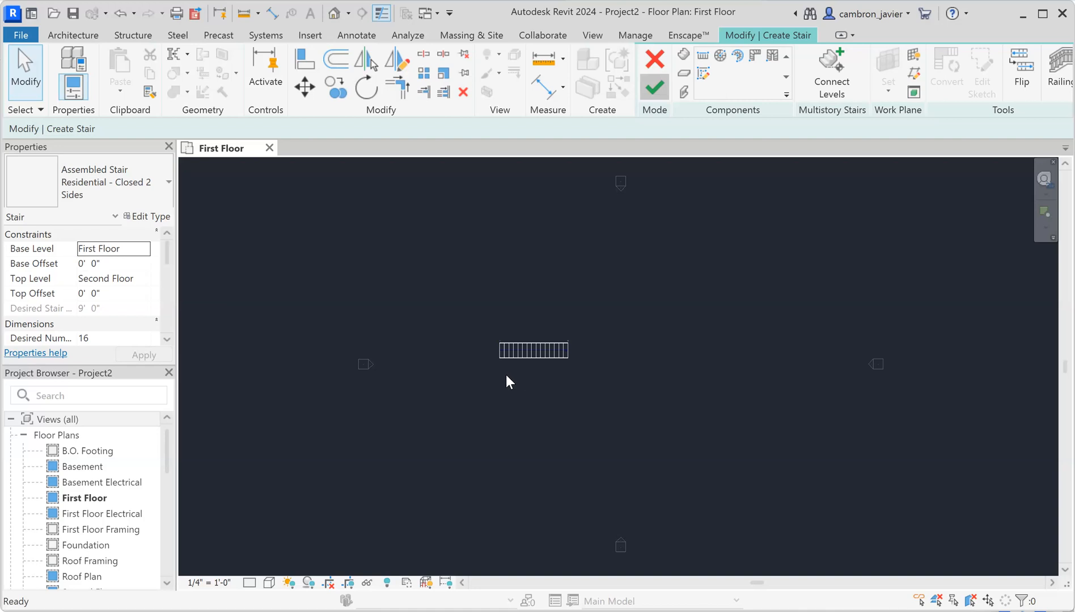
pyautogui.scroll(4, 517, 379)
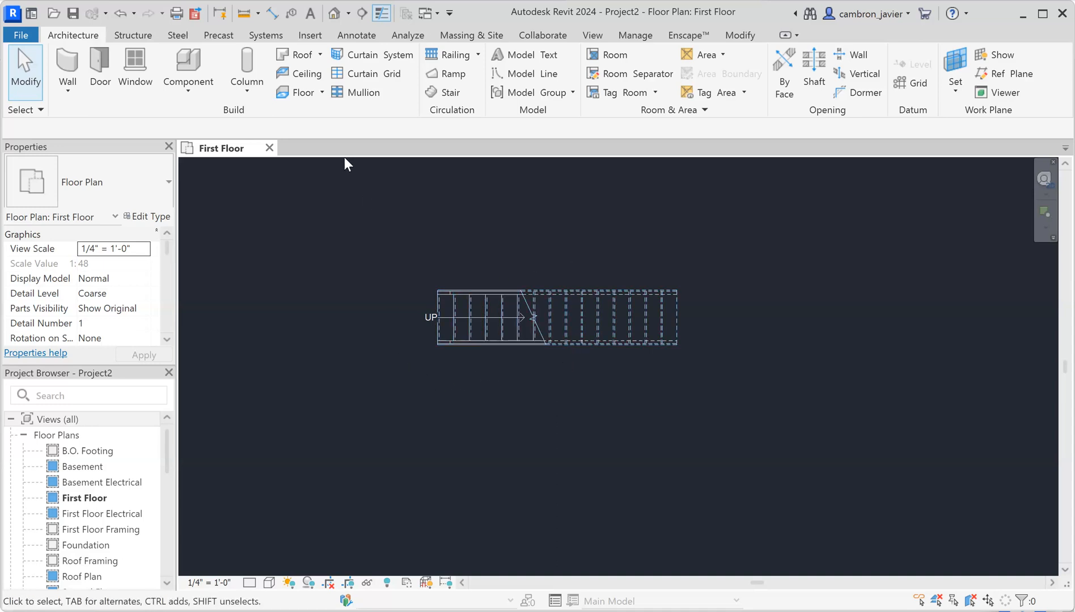
# Open the default {3D} view and orbit around the new stair and its two railings
pyautogui.click(334, 12)
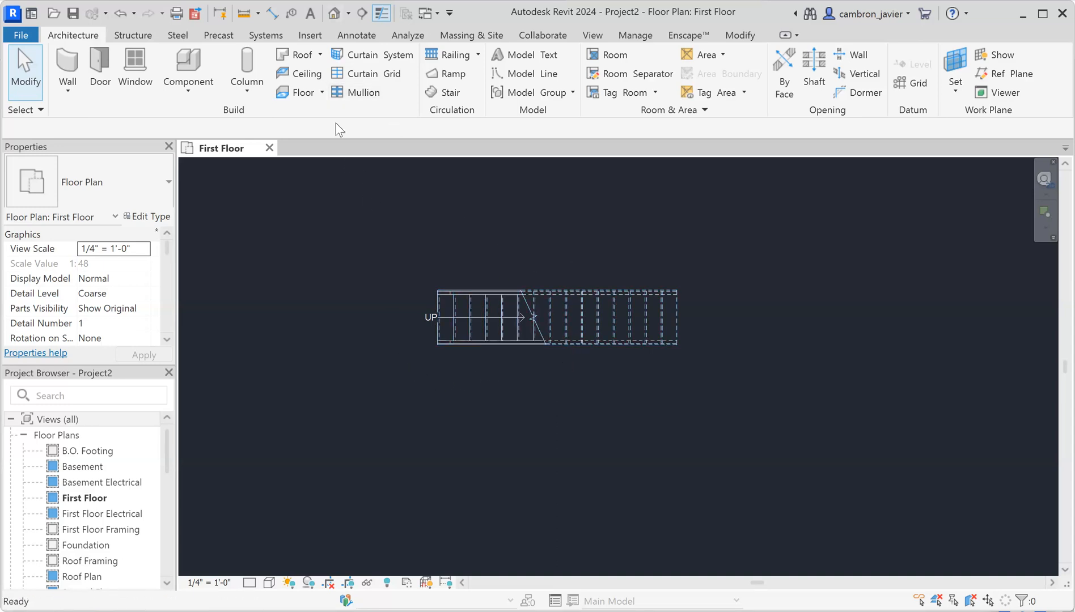
pyautogui.scroll(6, 595, 332)
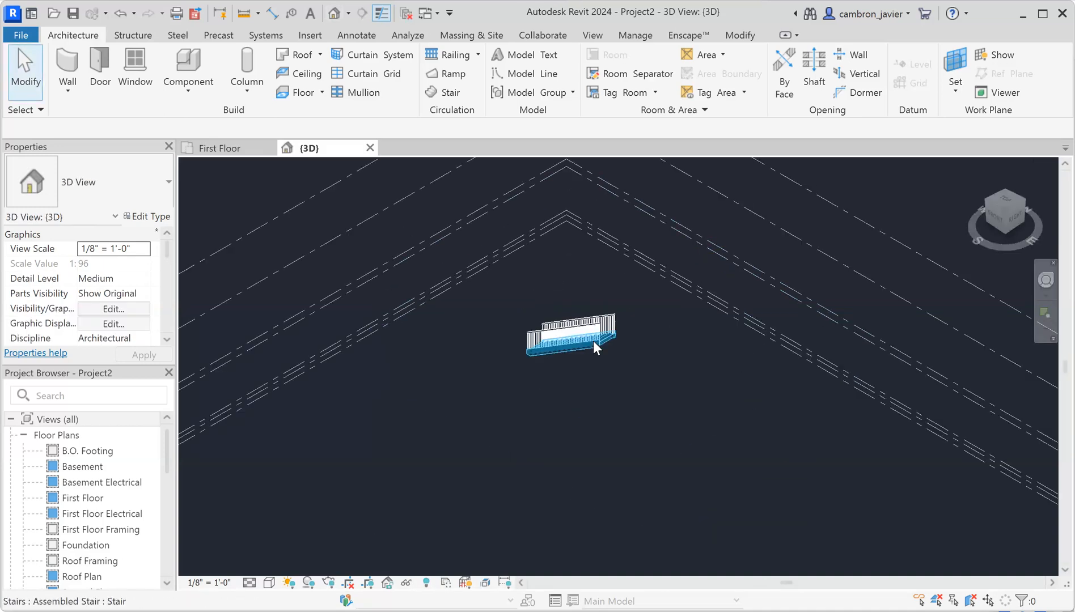
pyautogui.scroll(4, 565, 356)
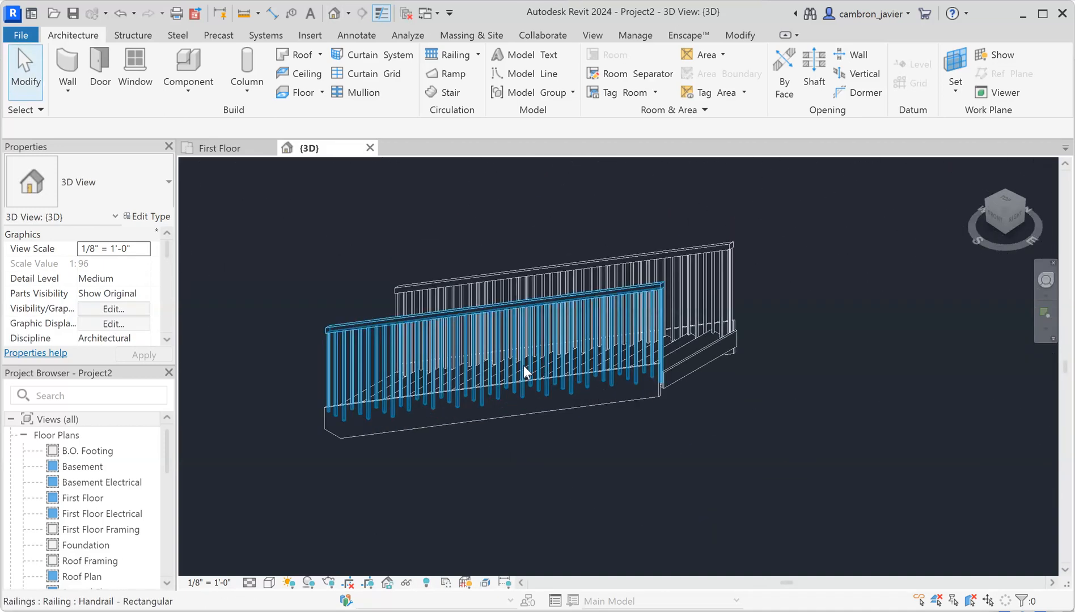
pyautogui.moveTo(591, 390)
pyautogui.keyDown('shift'); pyautogui.mouseDown(button='middle')
pyautogui.moveTo(561, 409)
pyautogui.moveTo(586, 407)
pyautogui.mouseUp(button='middle'); pyautogui.keyUp('shift')
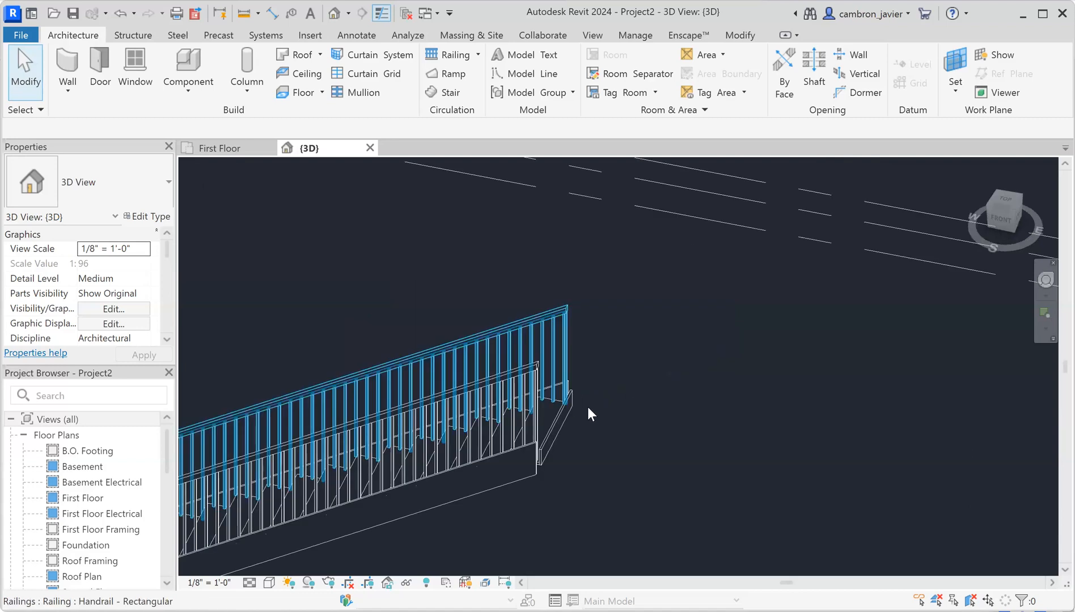
pyautogui.scroll(-2, 587, 407)
pyautogui.click(509, 422)
pyautogui.scroll(-3, 499, 434)
pyautogui.keyDown('shift'); pyautogui.moveTo(488, 447); pyautogui.dragTo(629, 361, button='middle'); pyautogui.keyUp('shift')
pyautogui.keyDown('shift'); pyautogui.moveTo(575, 427); pyautogui.dragTo(526, 405, button='middle'); pyautogui.keyUp('shift')
pyautogui.scroll(3, 525, 405)
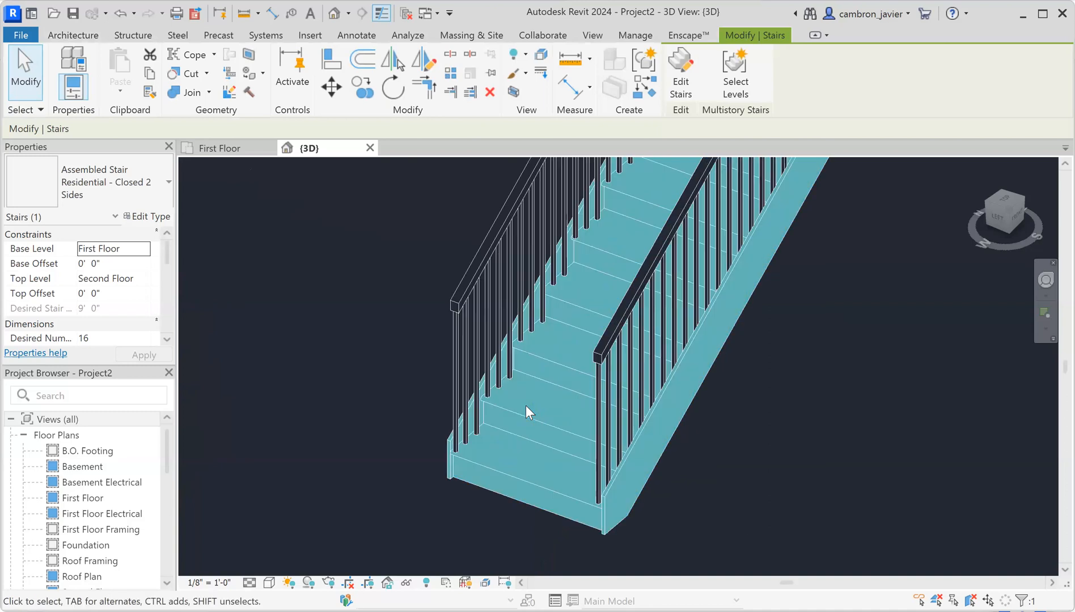
pyautogui.click(357, 354)
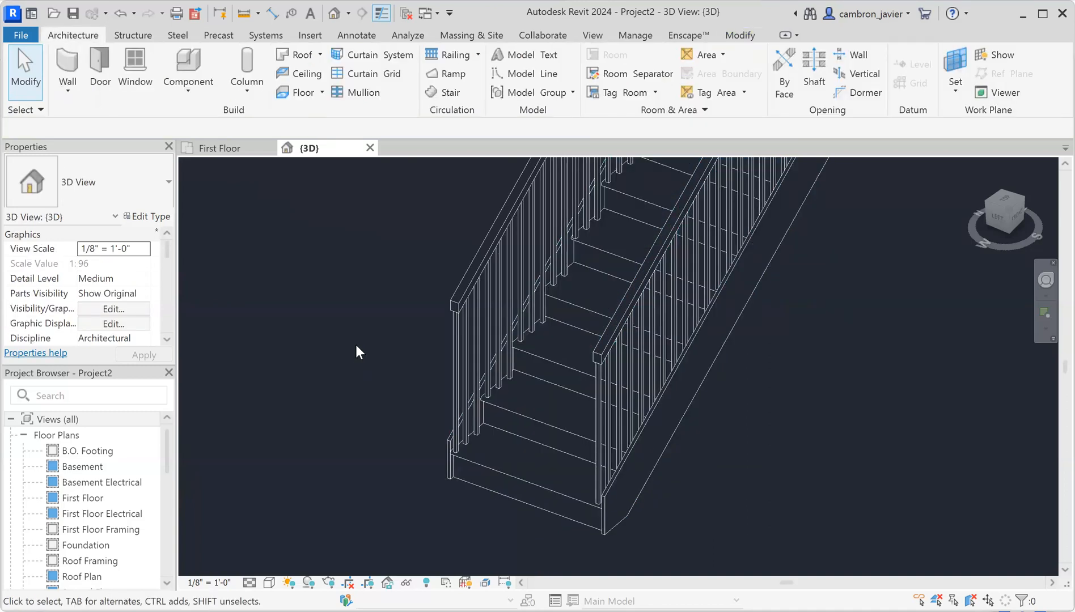
pyautogui.scroll(-2, 356, 345)
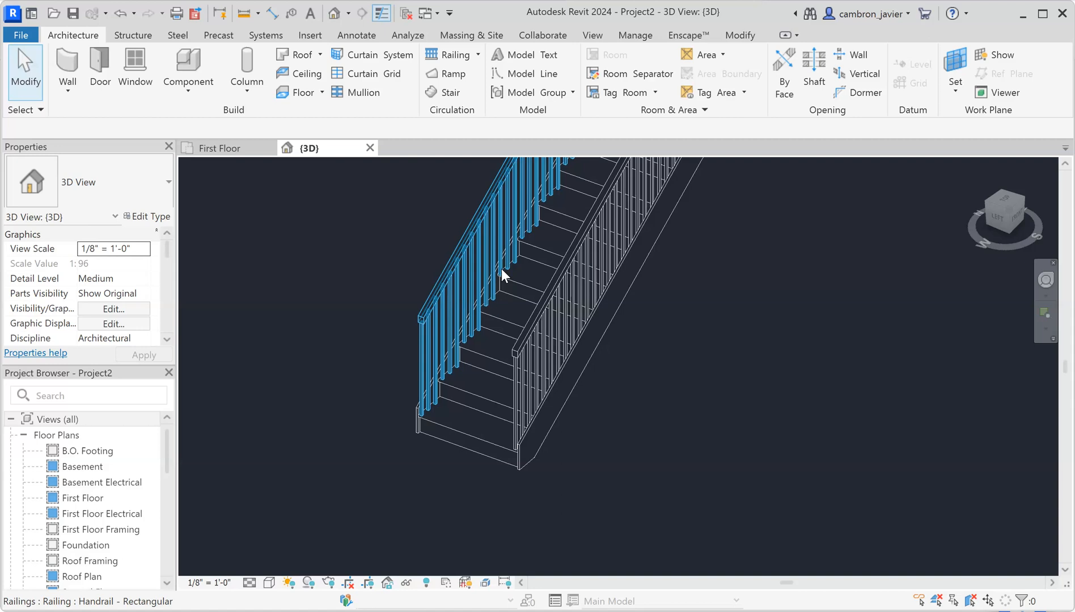
# Switch the 3D view to Shaded and open the Residential - Closed 2 Sides stair's Type Properties
pyautogui.click(269, 583)
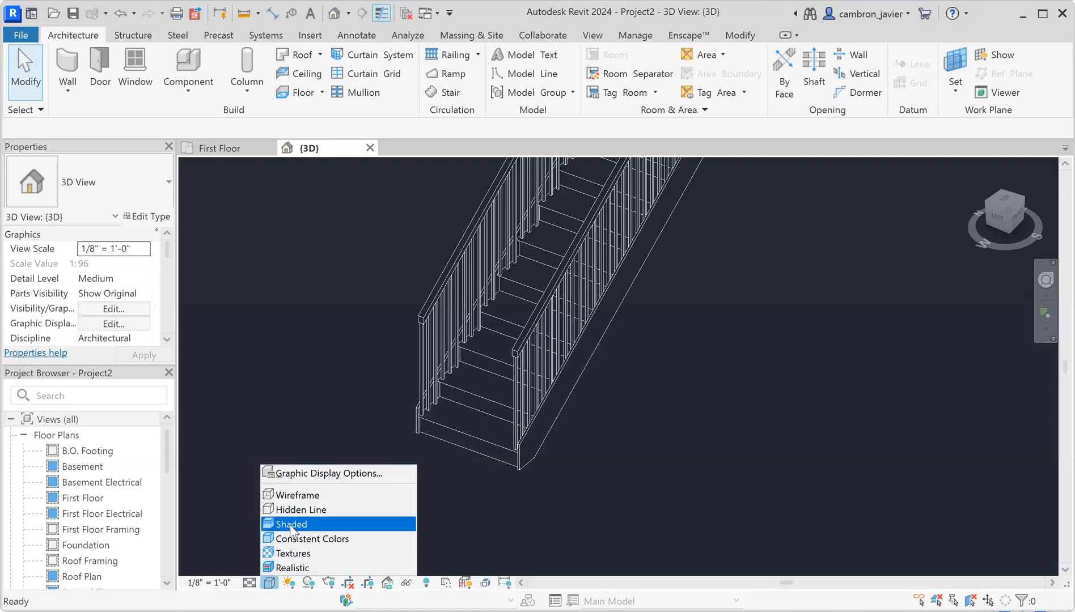
pyautogui.click(290, 525)
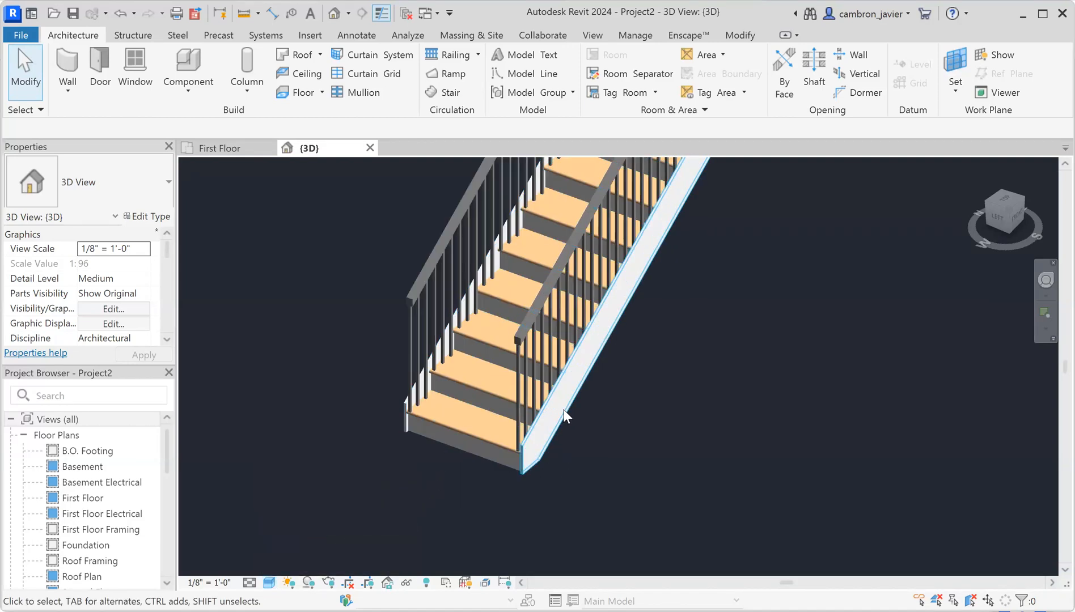
pyautogui.scroll(4, 564, 417)
pyautogui.scroll(2, 587, 423)
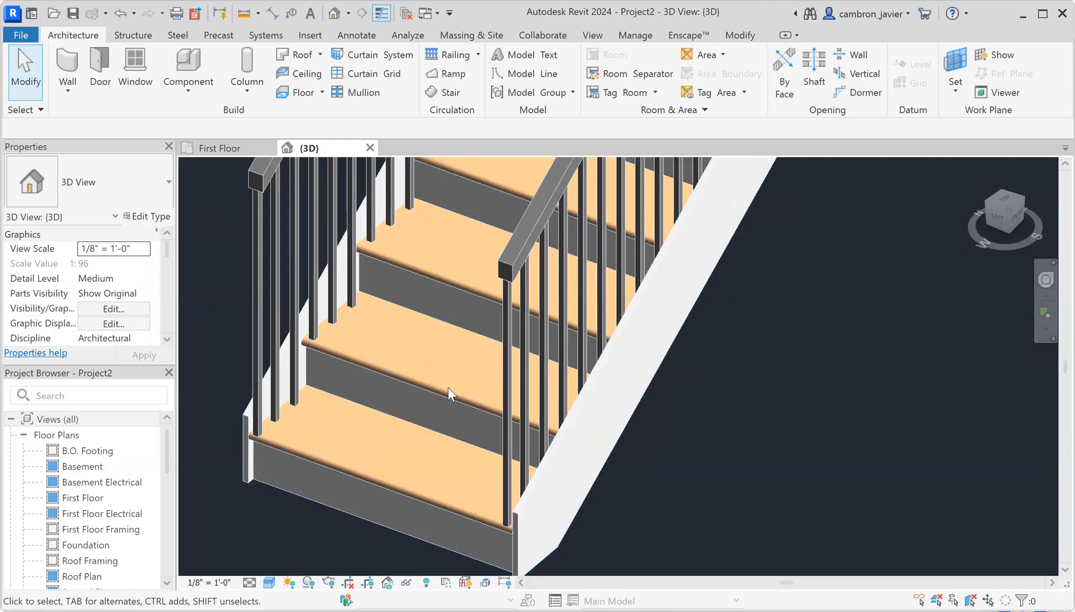
pyautogui.click(450, 439)
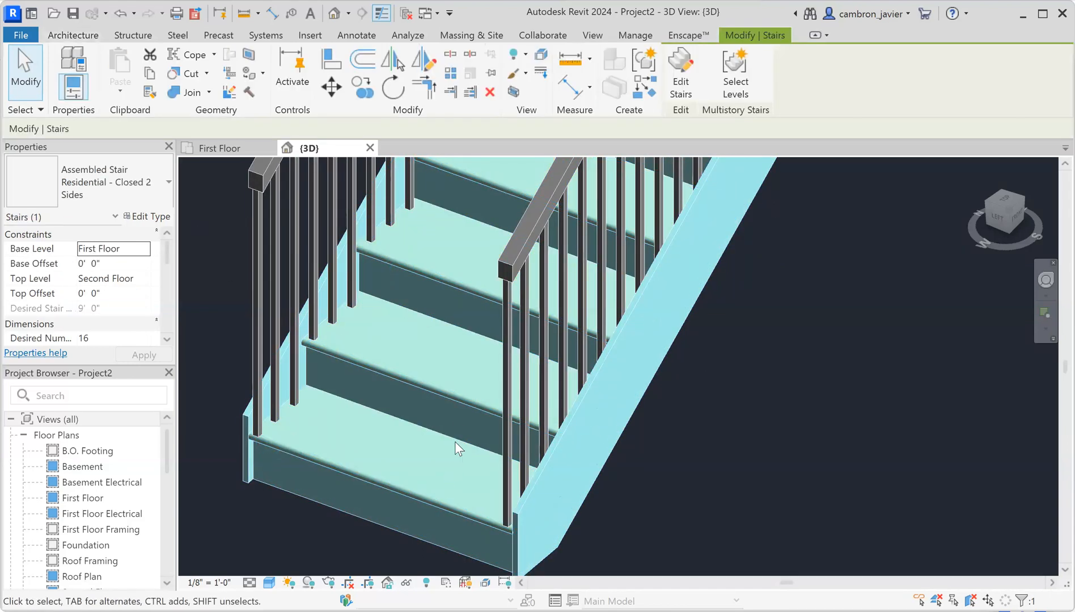
pyautogui.click(164, 218)
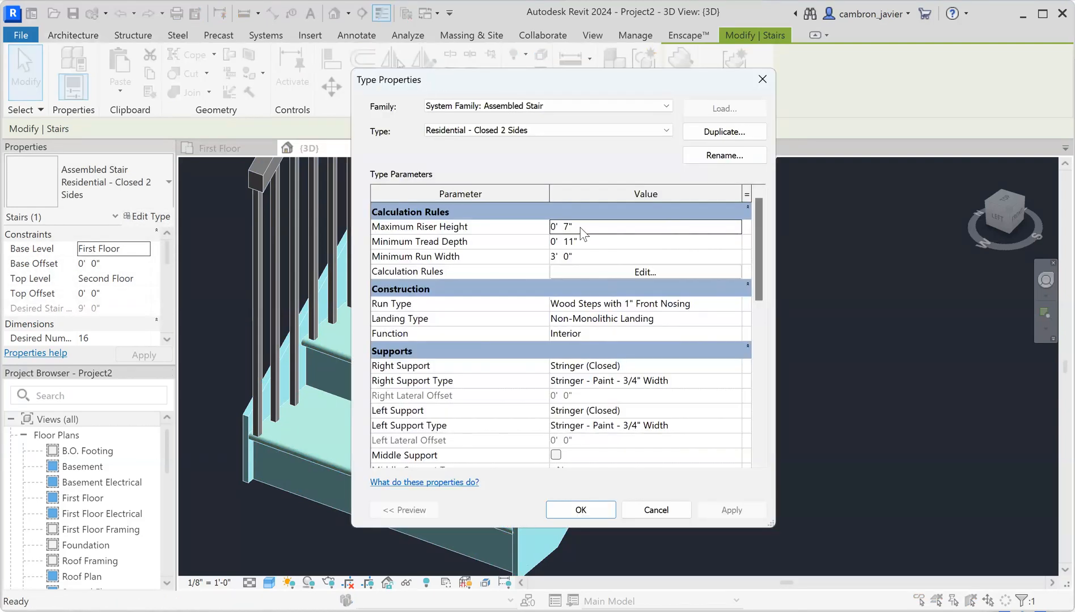
# Duplicate the stair type and name the copy 'Residential - Test'
pyautogui.moveTo(438, 75); pyautogui.dragTo(682, 76)
pyautogui.click(956, 134)
pyautogui.click(692, 262)
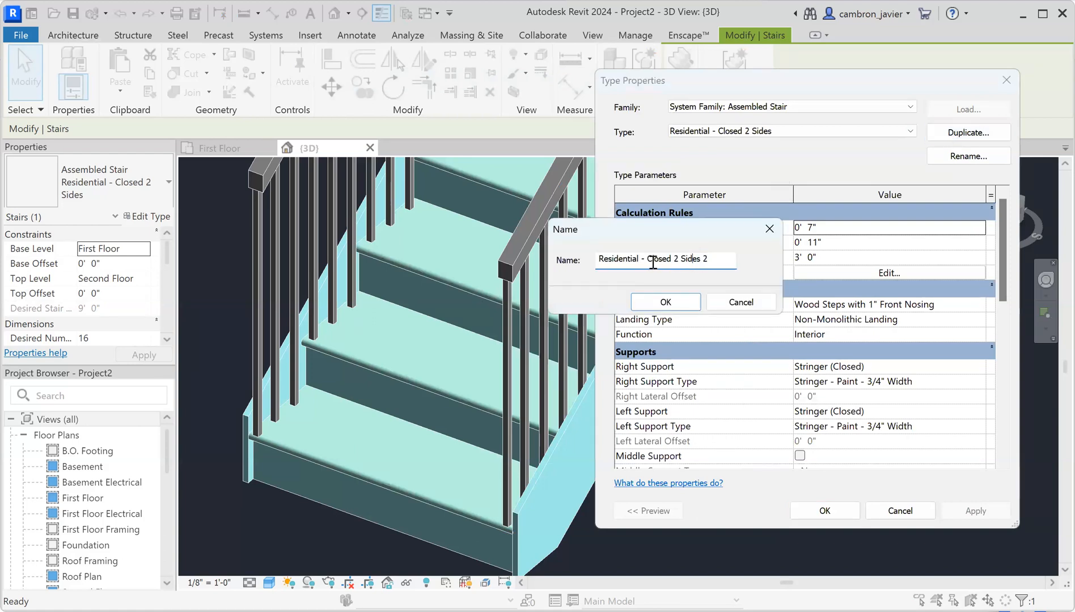
pyautogui.moveTo(648, 263); pyautogui.dragTo(785, 267)
pyautogui.press('BackSpace')
pyautogui.write('Test')
pyautogui.click(667, 303)
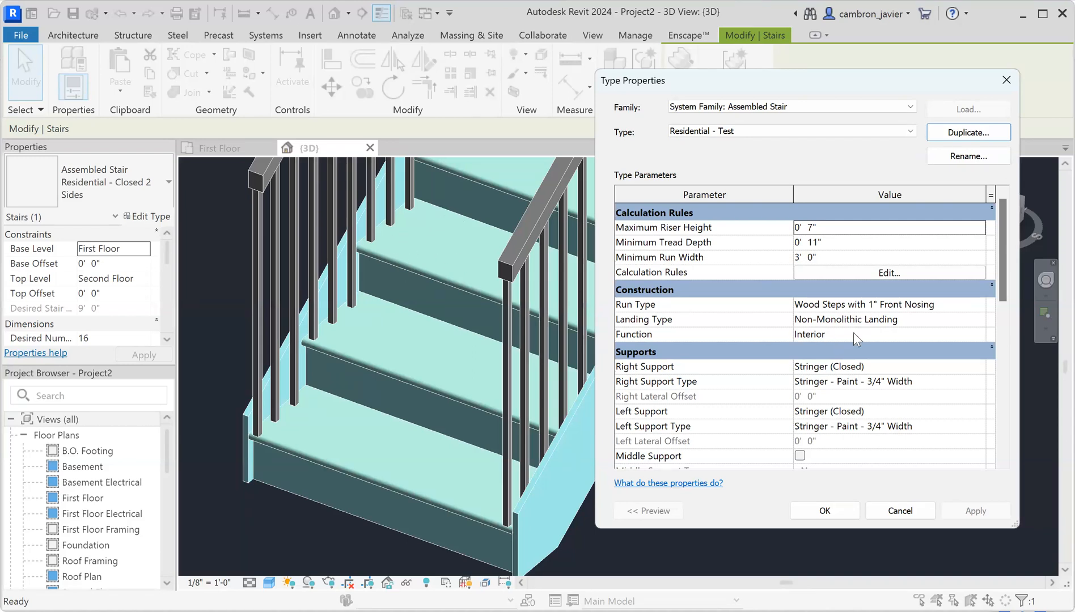
# Open the Wood Steps run type and browse its Cherry tread material
pyautogui.click(852, 305)
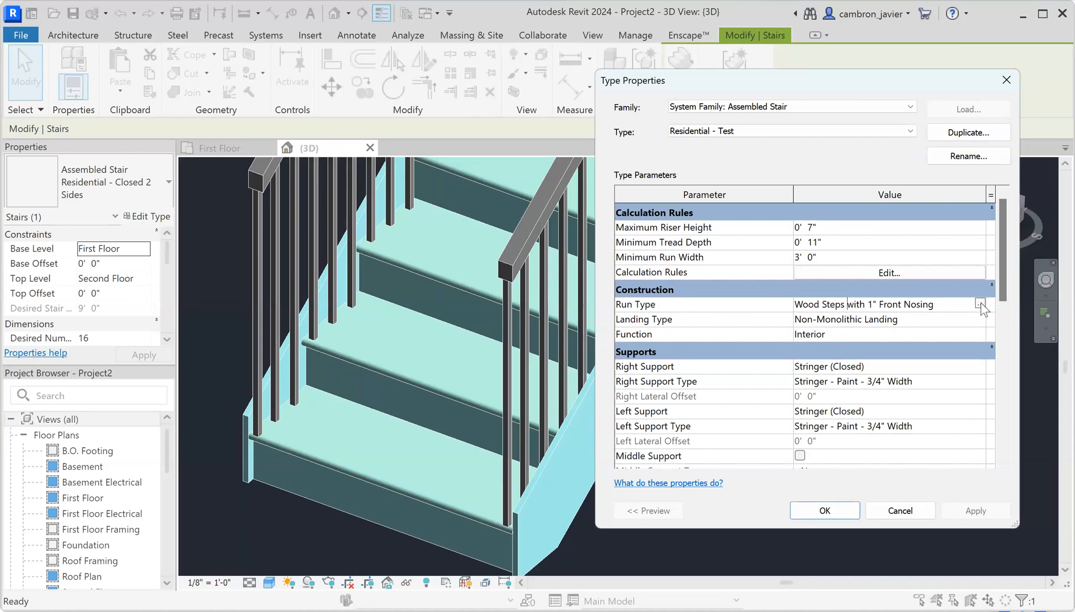
pyautogui.click(980, 304)
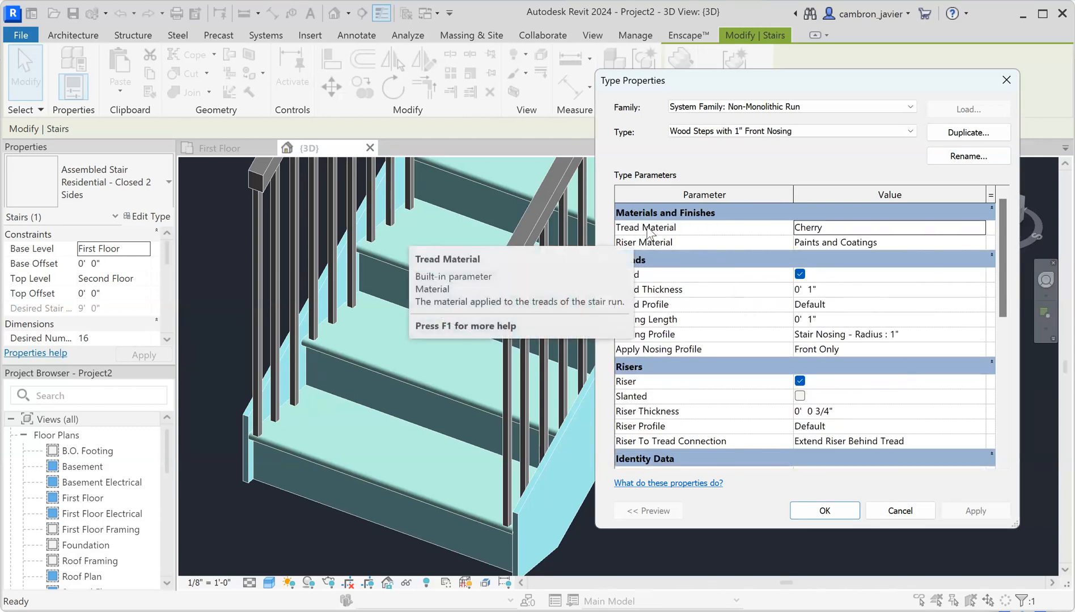
pyautogui.click(819, 228)
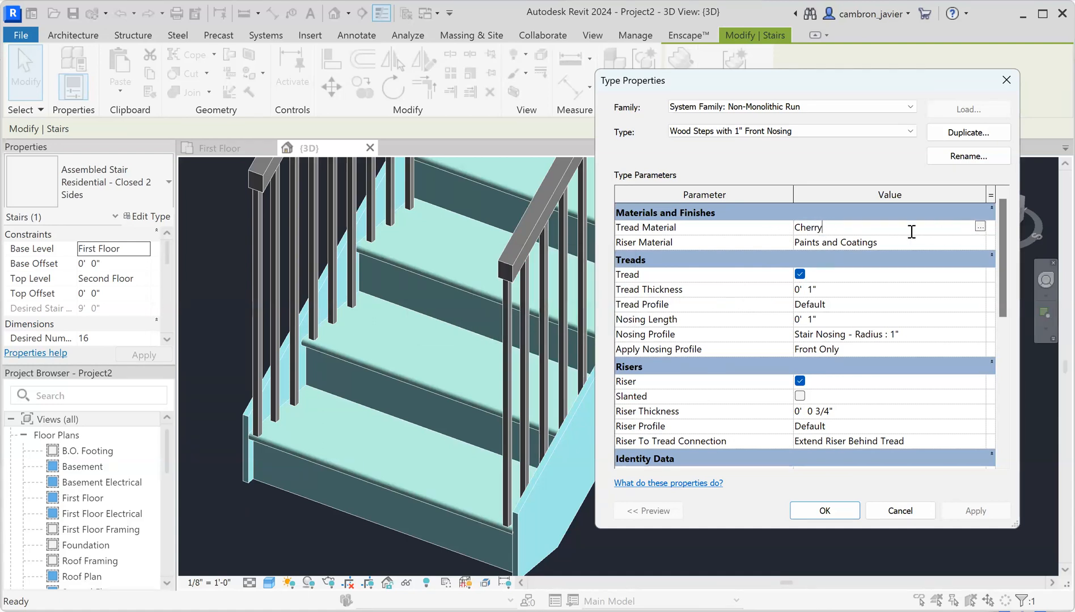
pyautogui.click(980, 227)
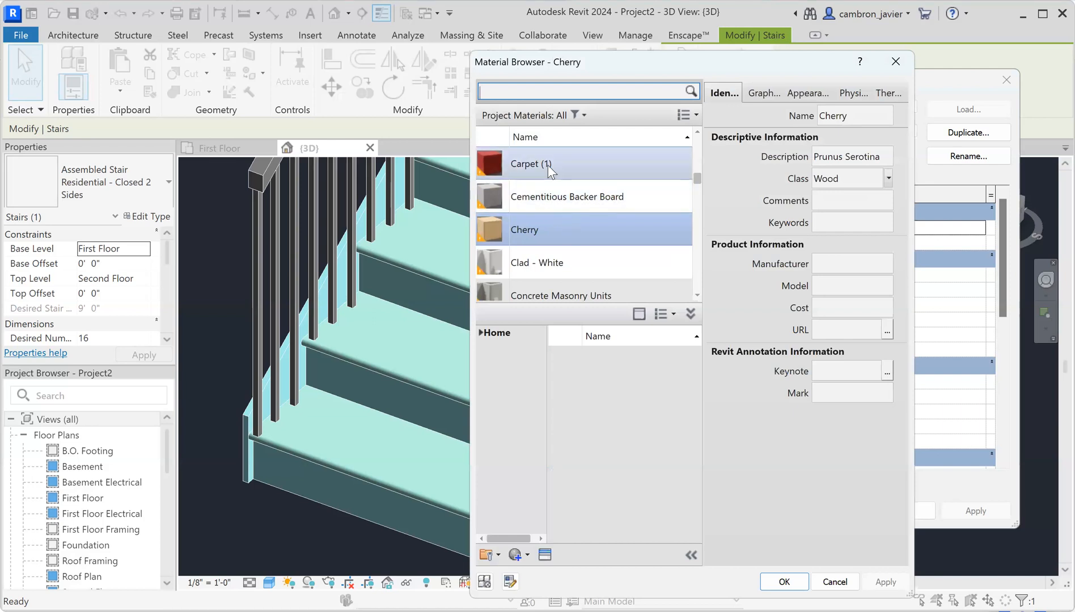
# Open the AEC Materials library from the Material Browser
pyautogui.click(549, 169)
pyautogui.scroll(-5, 574, 227)
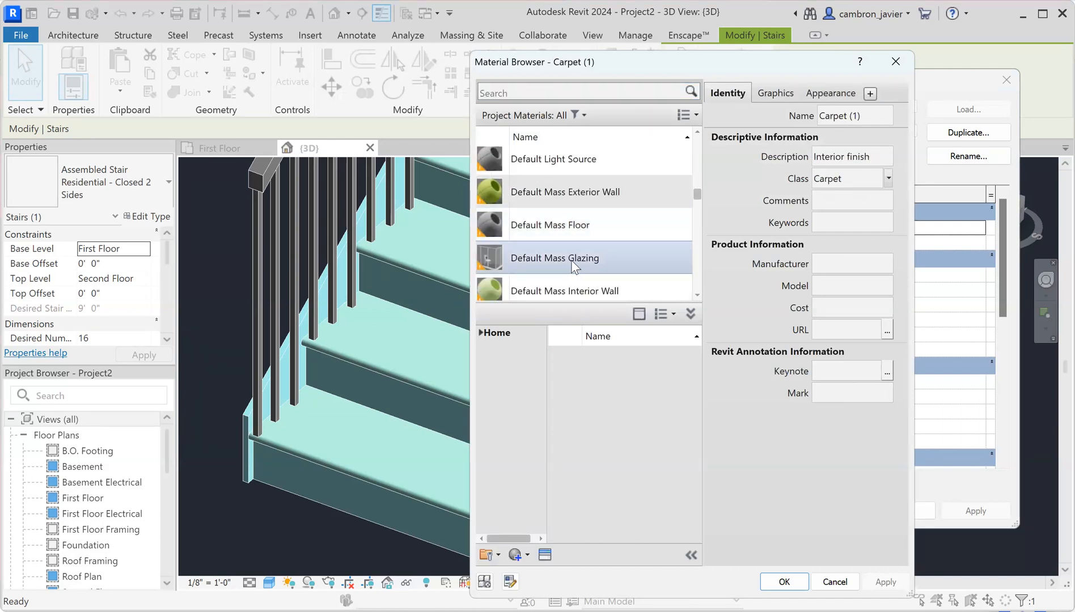
pyautogui.scroll(-3, 571, 260)
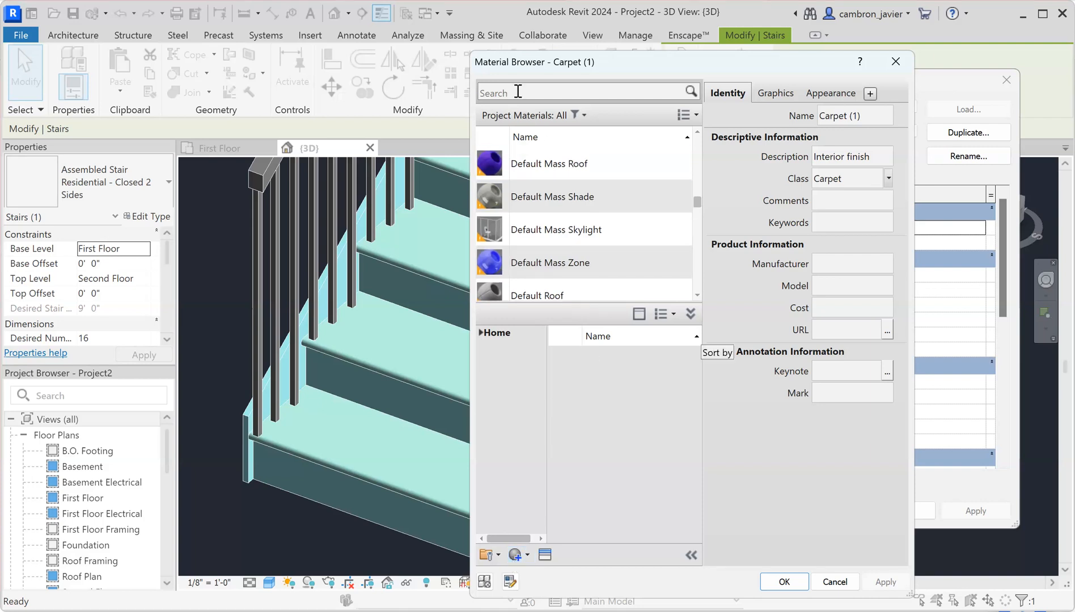
pyautogui.scroll(-8, 548, 216)
pyautogui.click(501, 97)
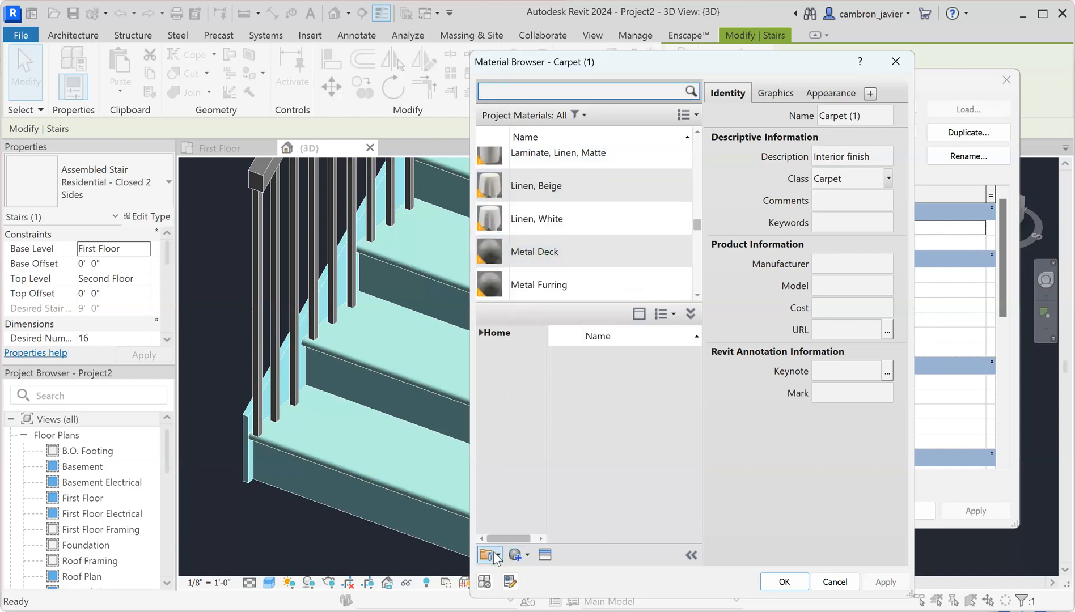
pyautogui.click(516, 555)
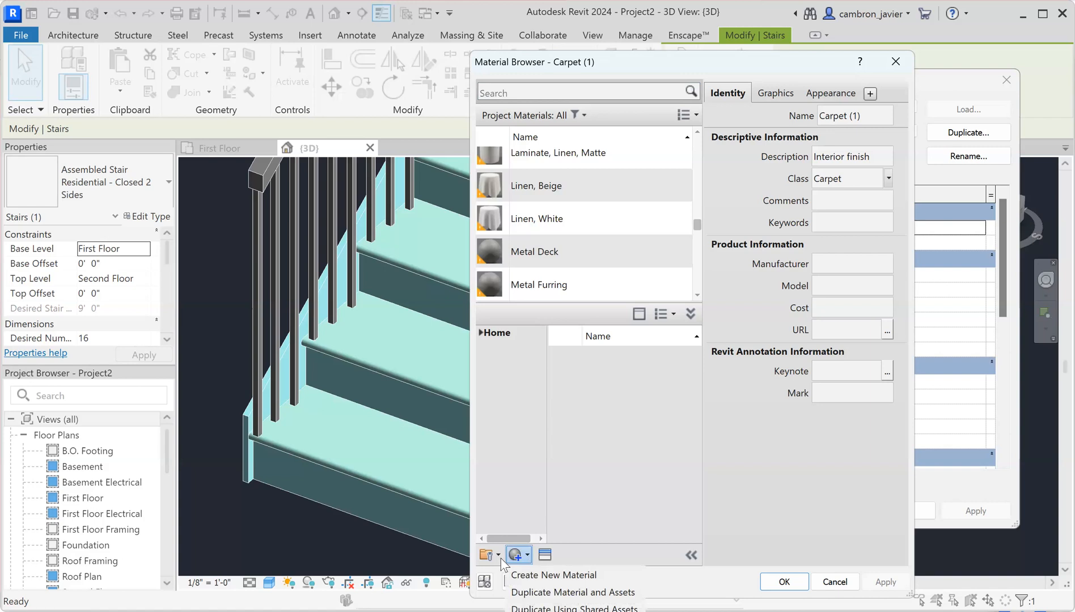
pyautogui.click(487, 332)
pyautogui.click(610, 390)
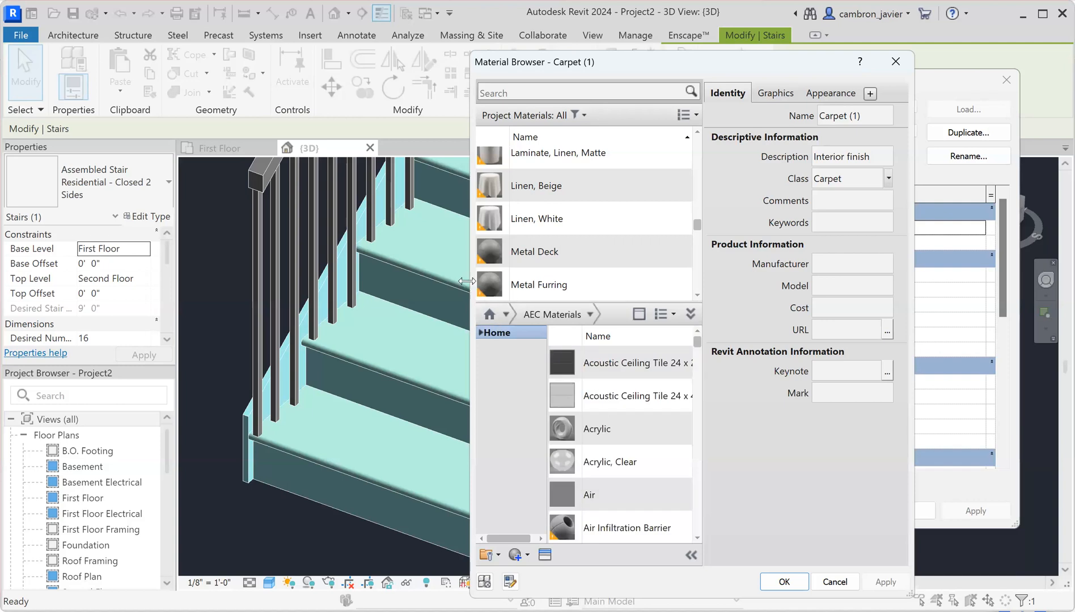
# Add Concrete, Cast-in-Place - C30 to the project as the tread material and apply it
pyautogui.moveTo(466, 281); pyautogui.dragTo(373, 281)
pyautogui.scroll(-8, 556, 381)
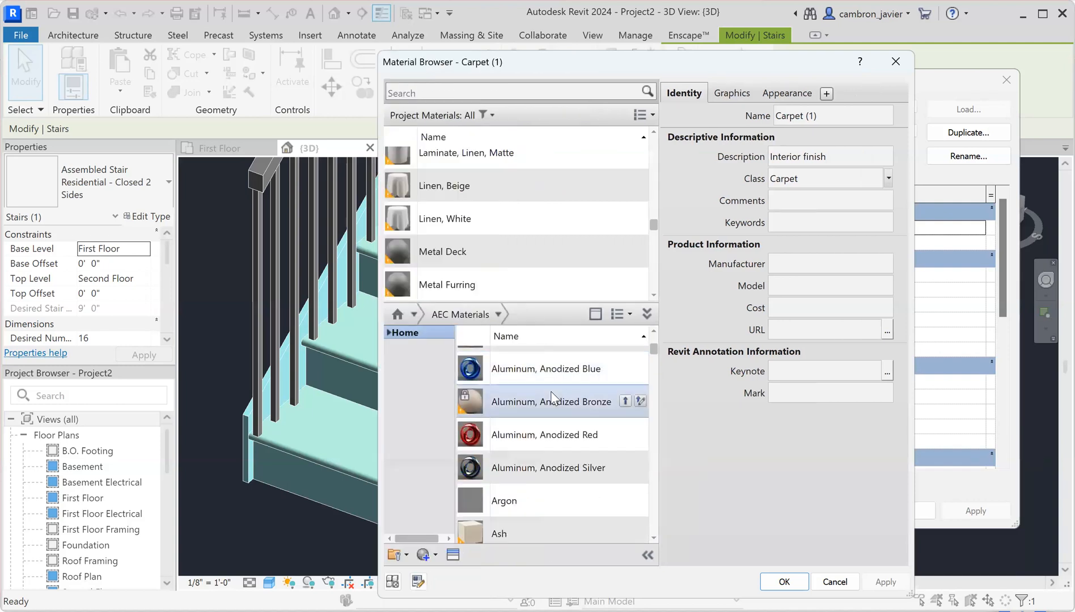
pyautogui.scroll(-15, 551, 391)
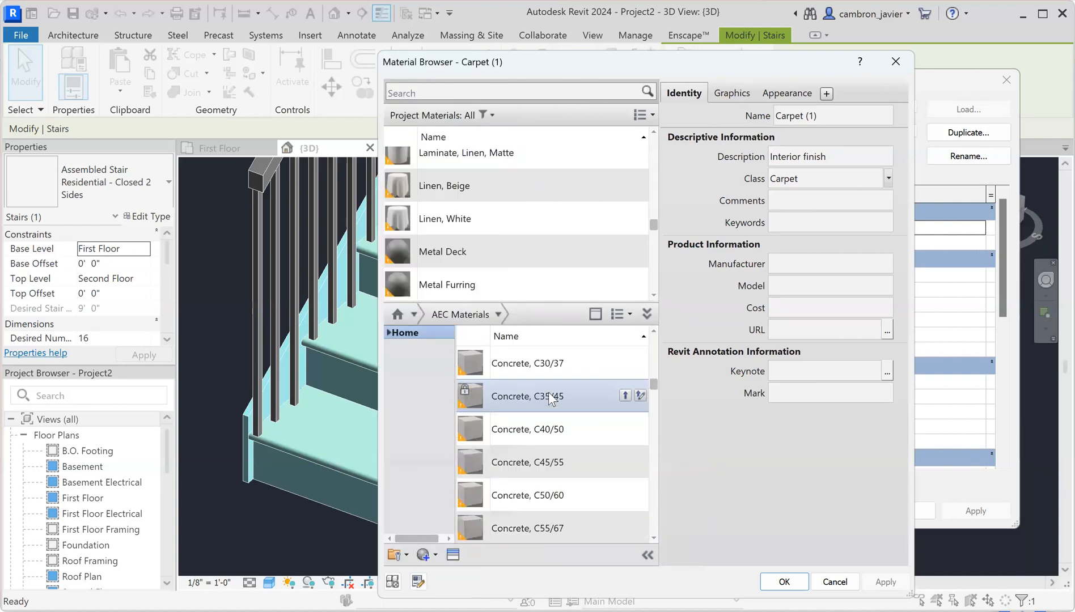
pyautogui.scroll(-3, 532, 412)
pyautogui.scroll(6, 531, 408)
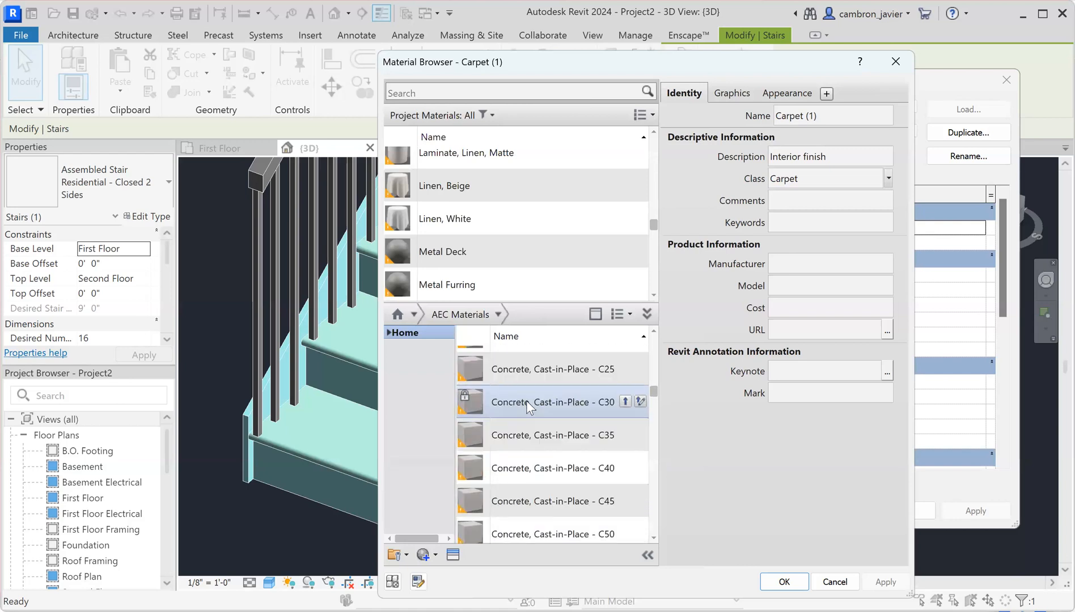
pyautogui.click(515, 403)
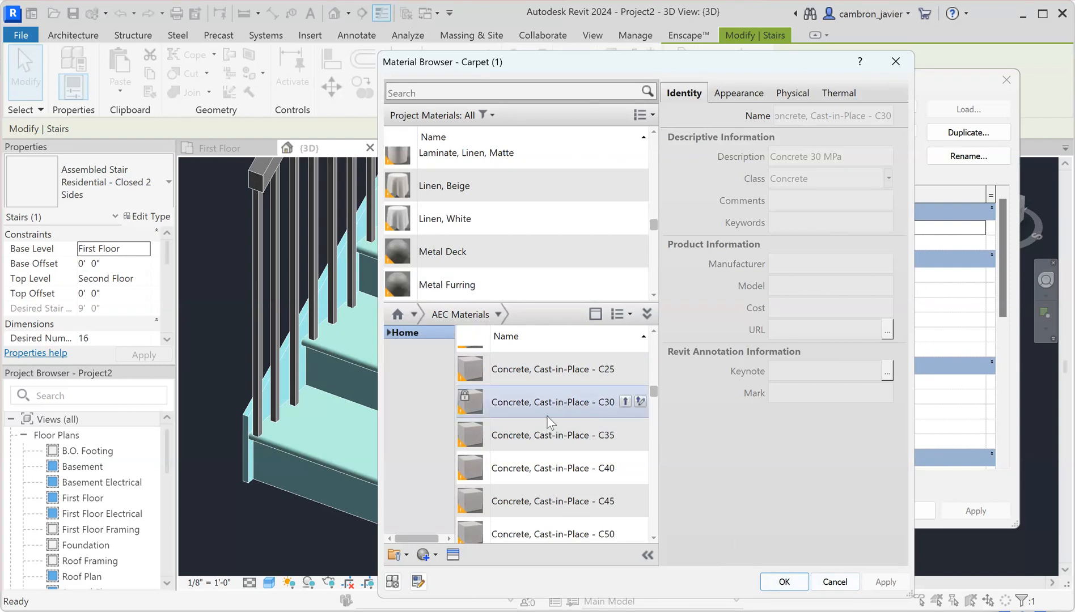
pyautogui.click(626, 401)
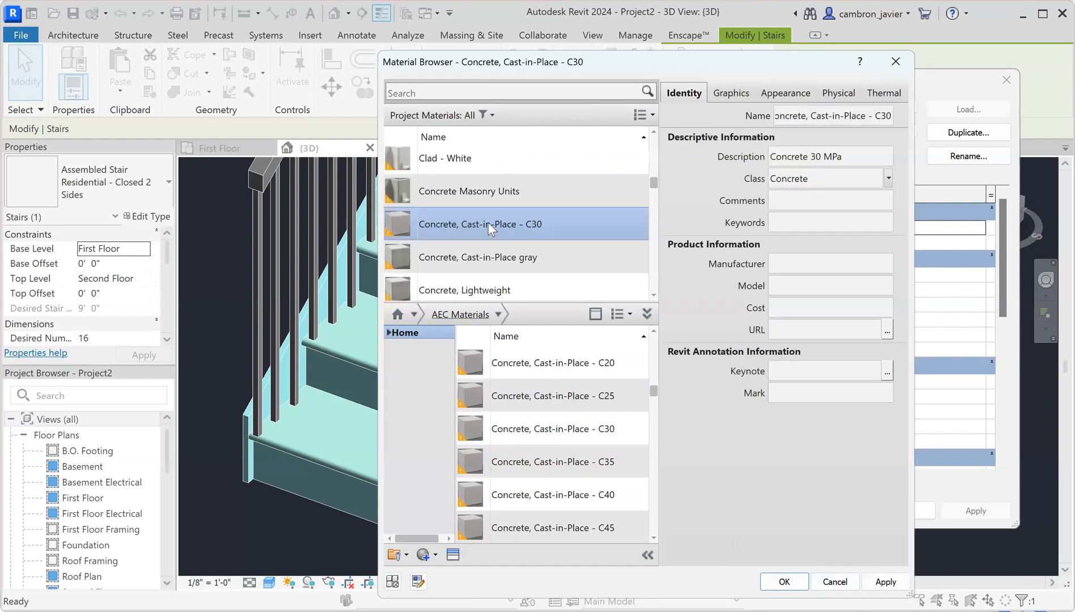
pyautogui.click(884, 583)
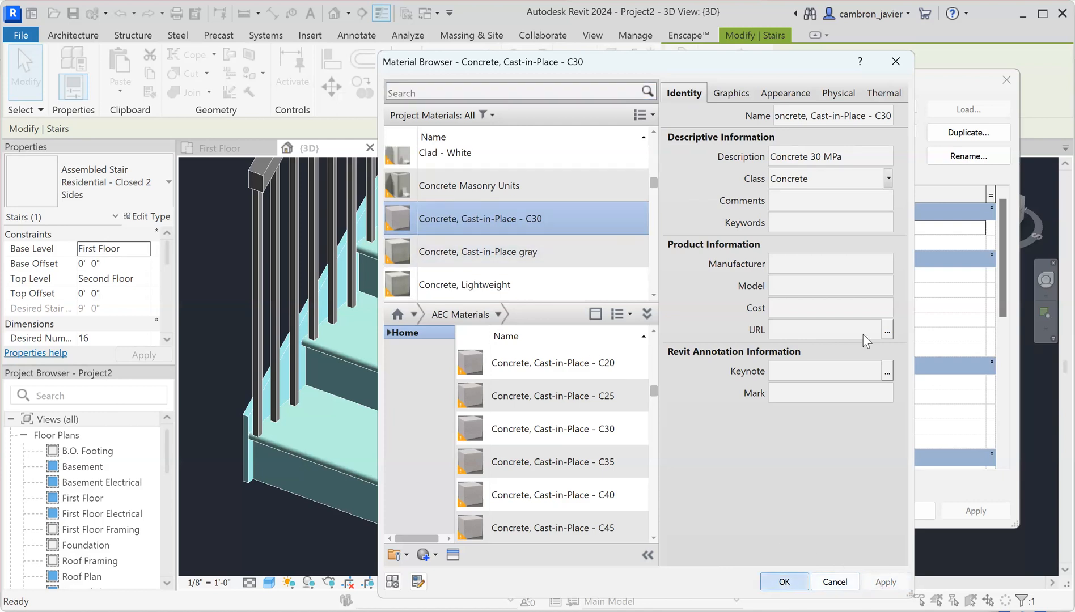
pyautogui.press('Return')
pyautogui.click(972, 510)
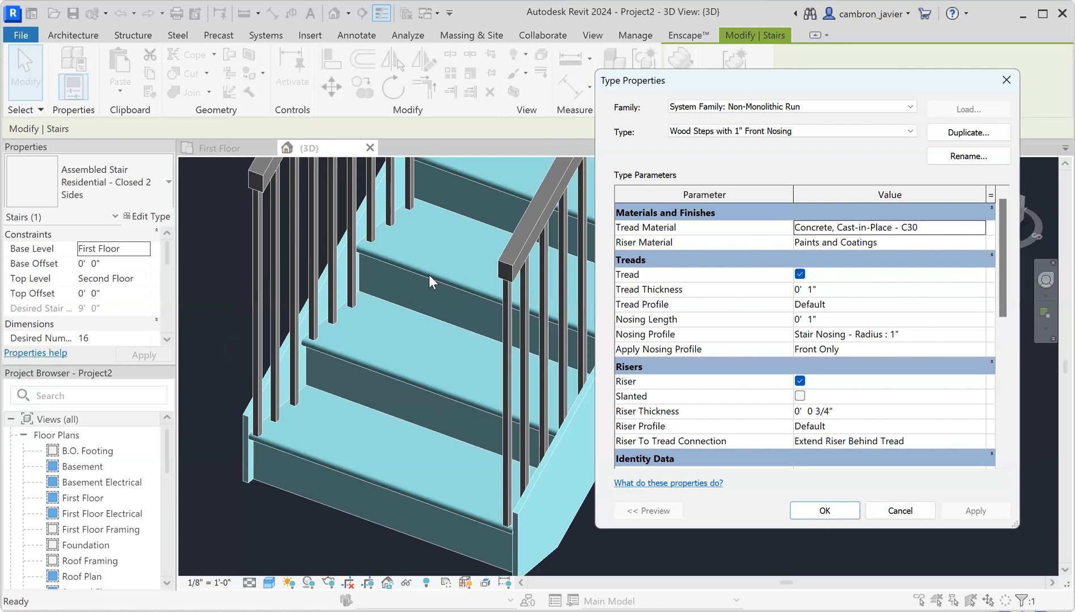
# Accept the run type and Residential - Test stair type settings, closing both dialogs
pyautogui.click(823, 511)
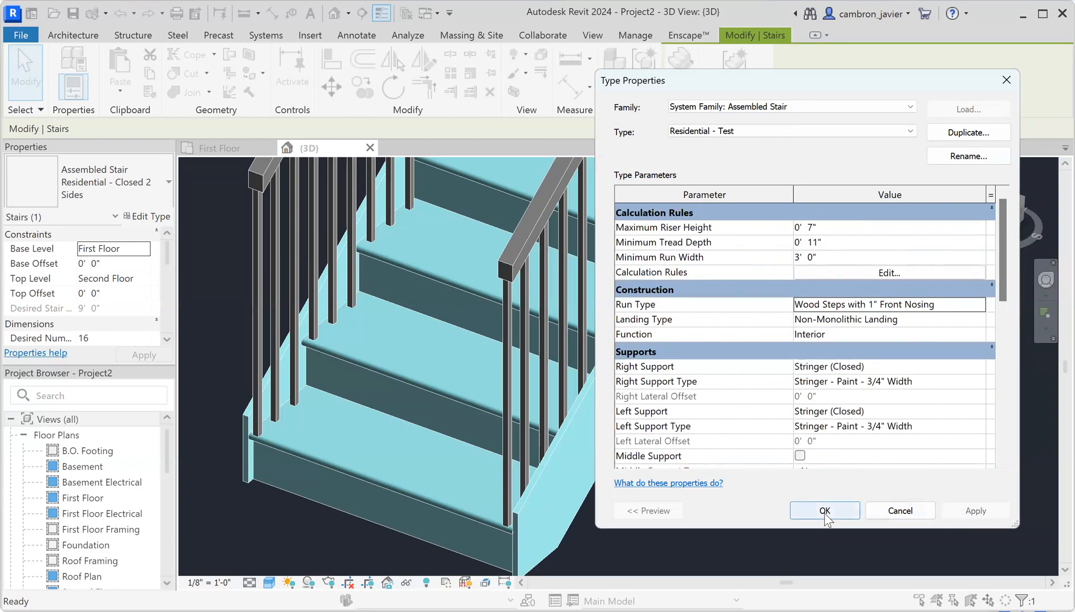
pyautogui.click(820, 513)
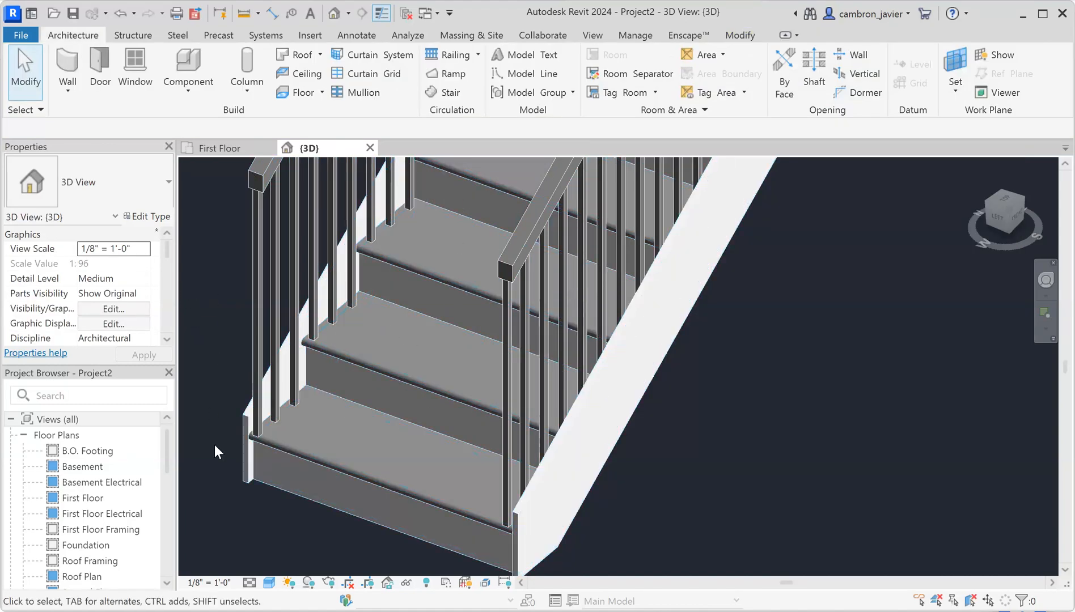
# Turn off the risers on the Wood Steps with 1" Front Nosing run type
pyautogui.click(439, 396)
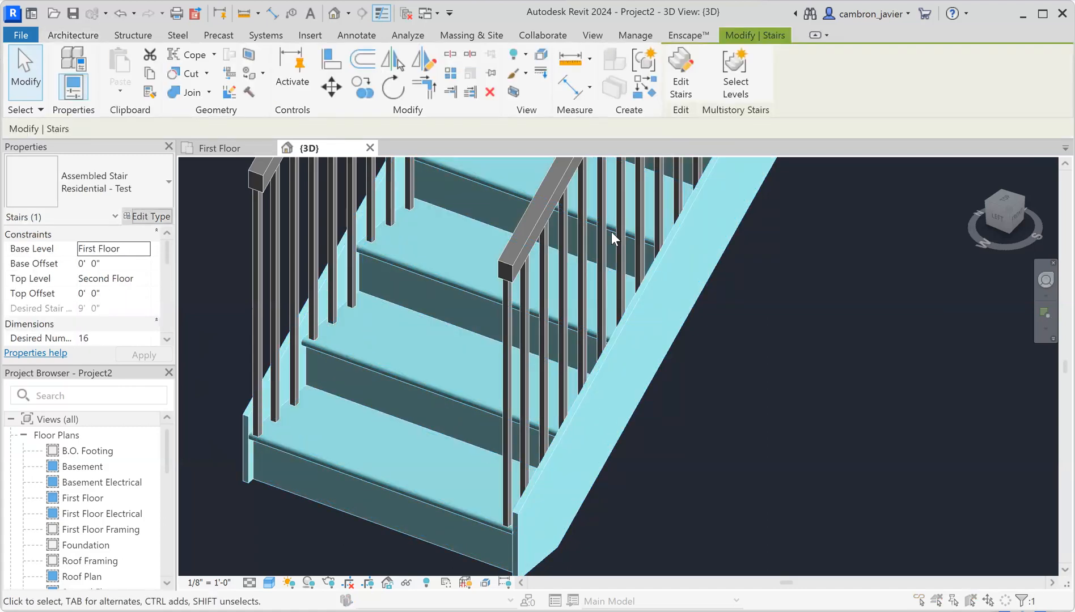
pyautogui.click(148, 217)
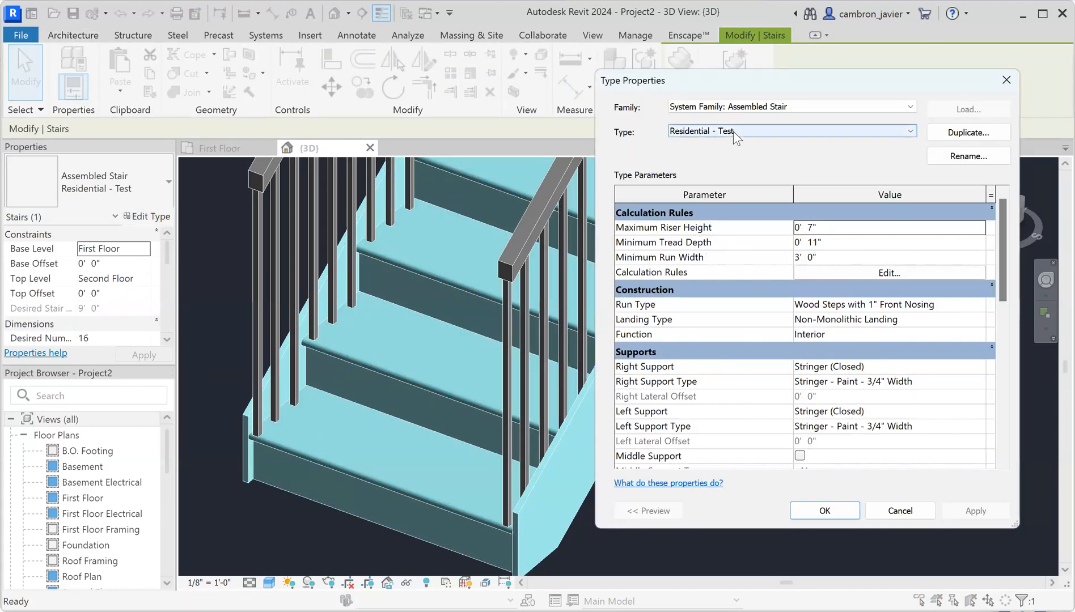
pyautogui.click(830, 306)
pyautogui.click(980, 305)
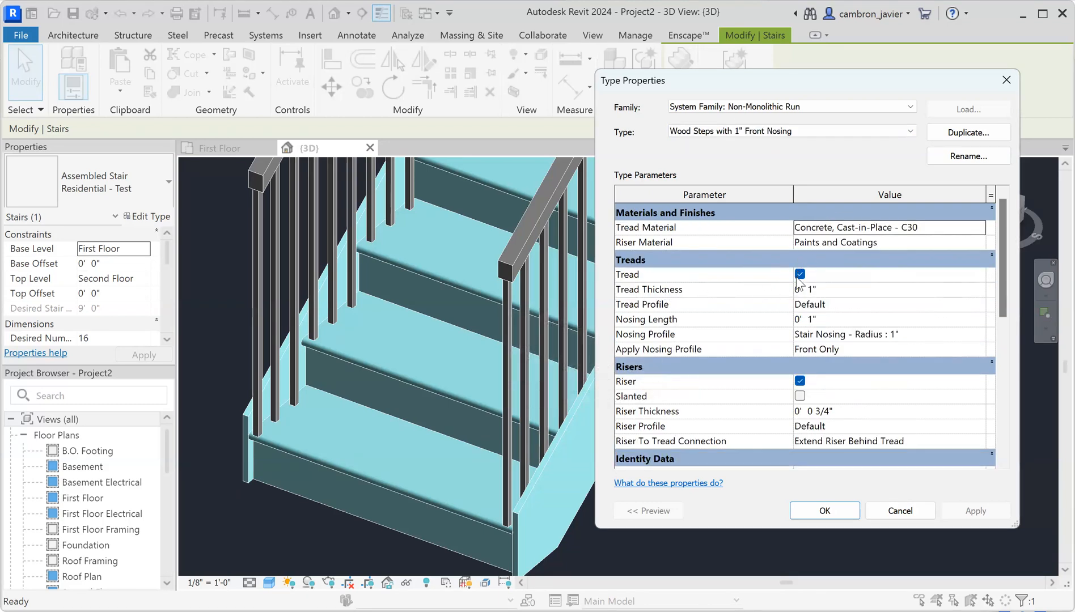
pyautogui.click(800, 381)
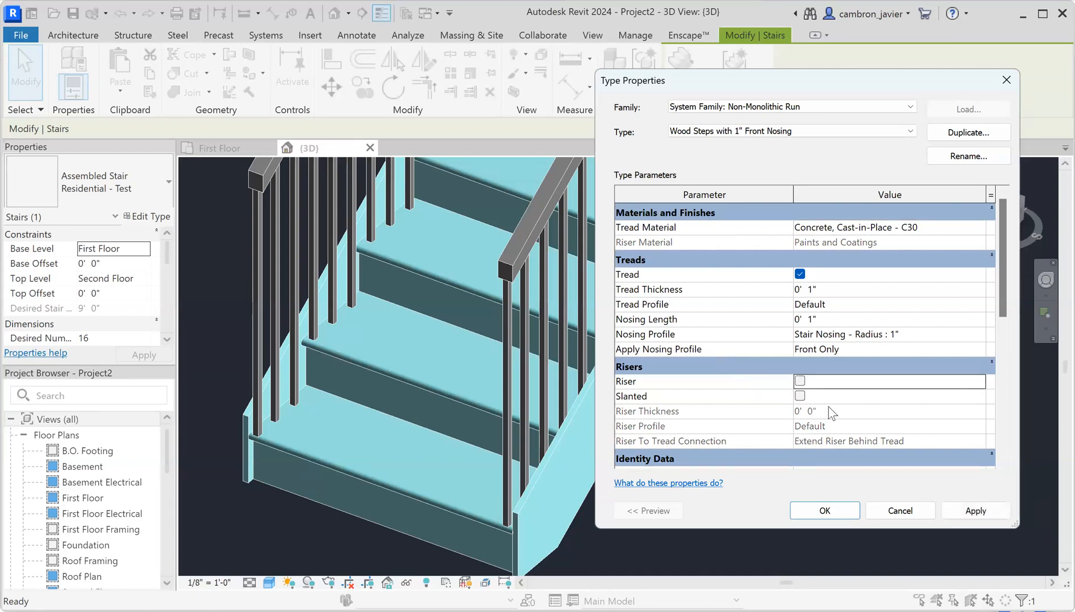
pyautogui.click(973, 514)
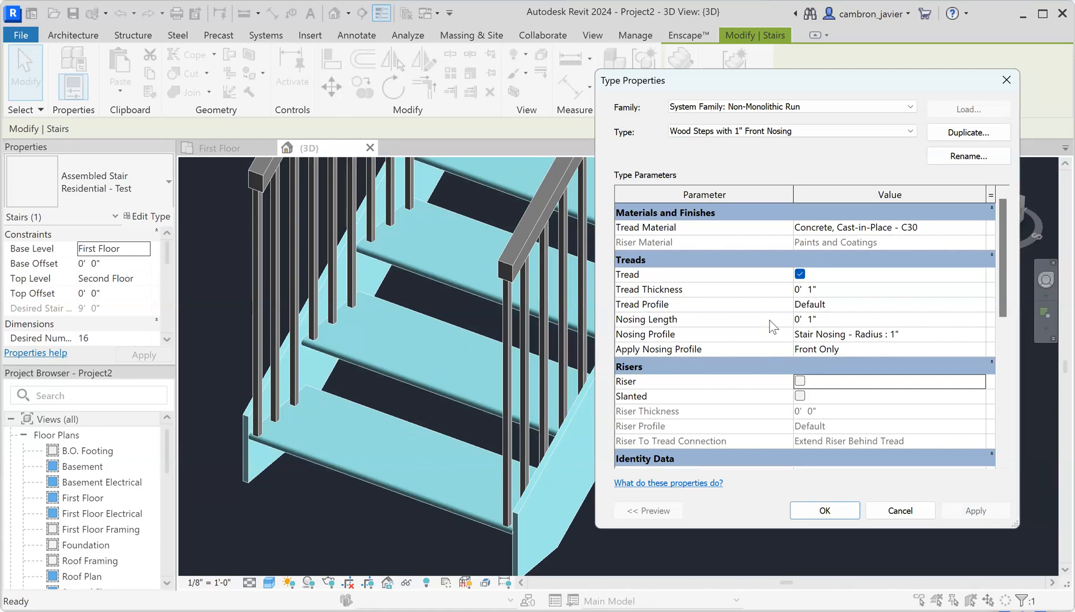
# Keep treads on, leave Nosing Profile as Stair Nosing - Radius : 1" front only, and apply
pyautogui.click(800, 274)
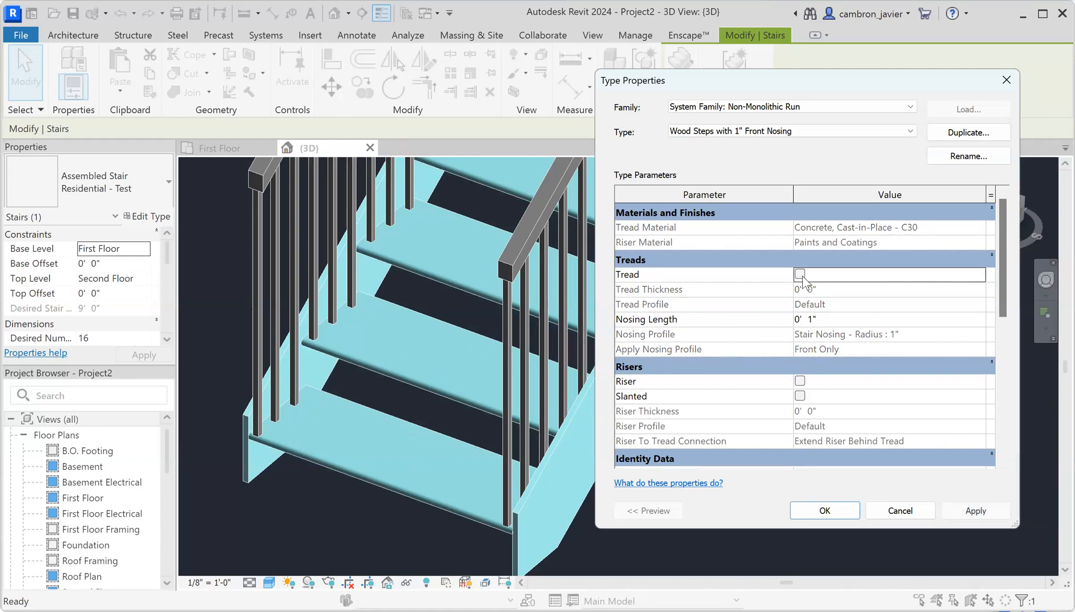
pyautogui.click(800, 275)
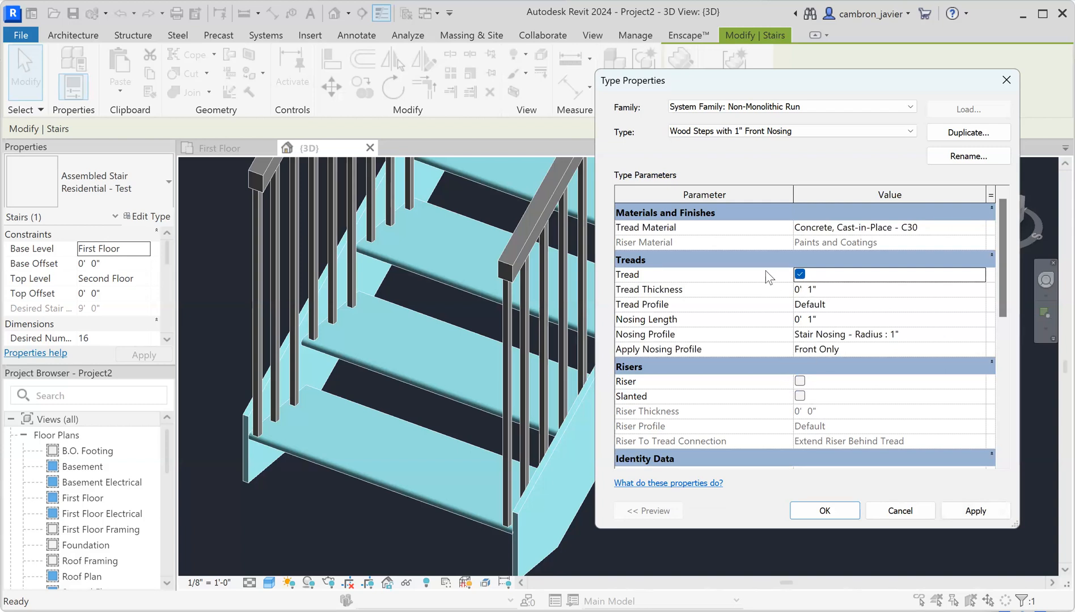
pyautogui.click(811, 290)
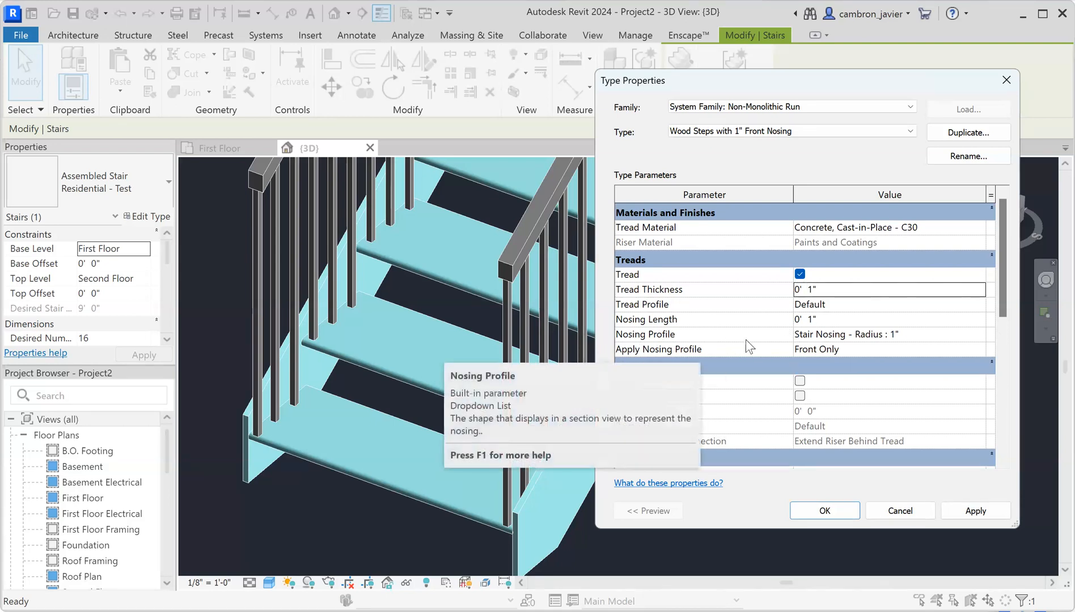
pyautogui.click(842, 335)
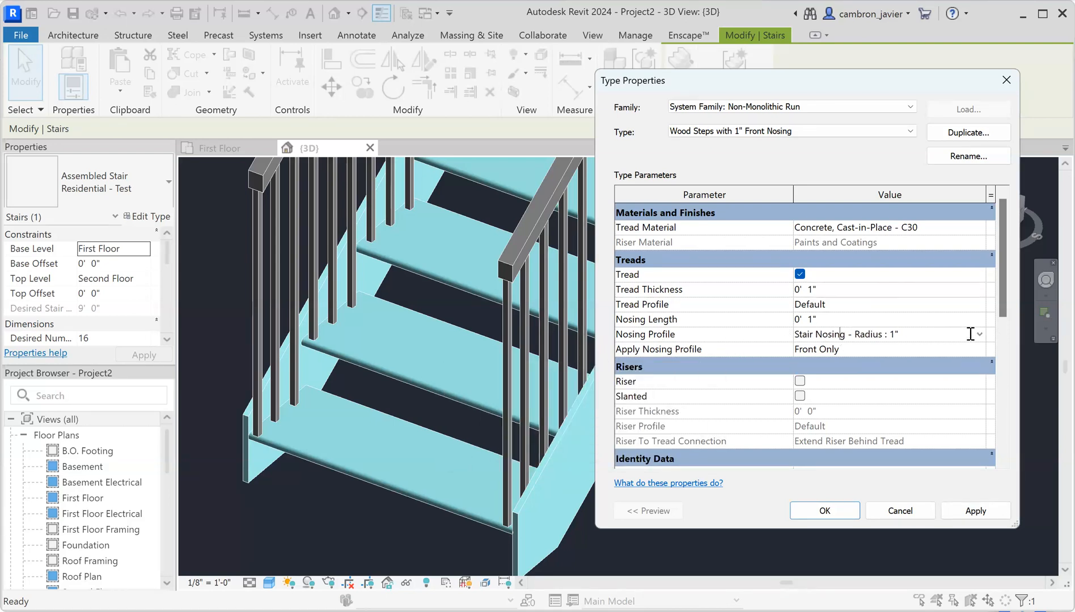
pyautogui.scroll(-2, 903, 363)
pyautogui.scroll(-4, 901, 363)
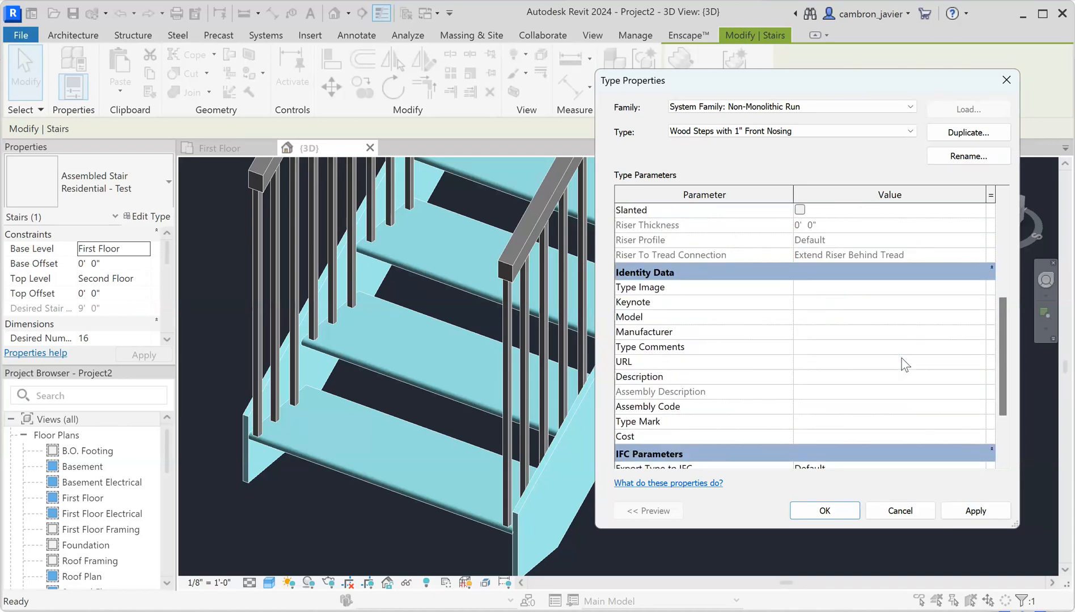
pyautogui.scroll(5, 904, 354)
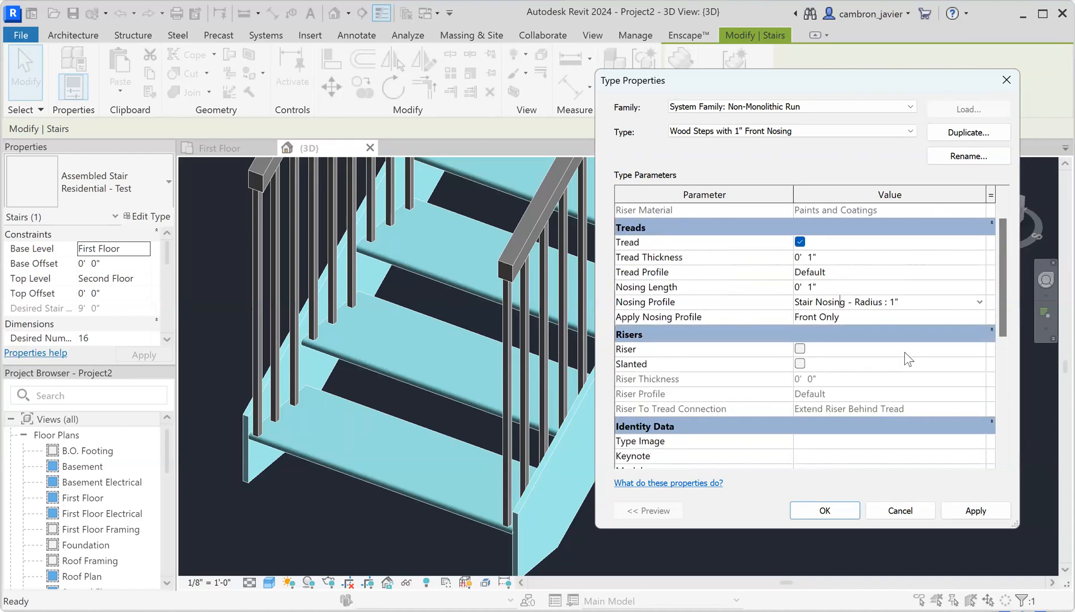
pyautogui.click(979, 302)
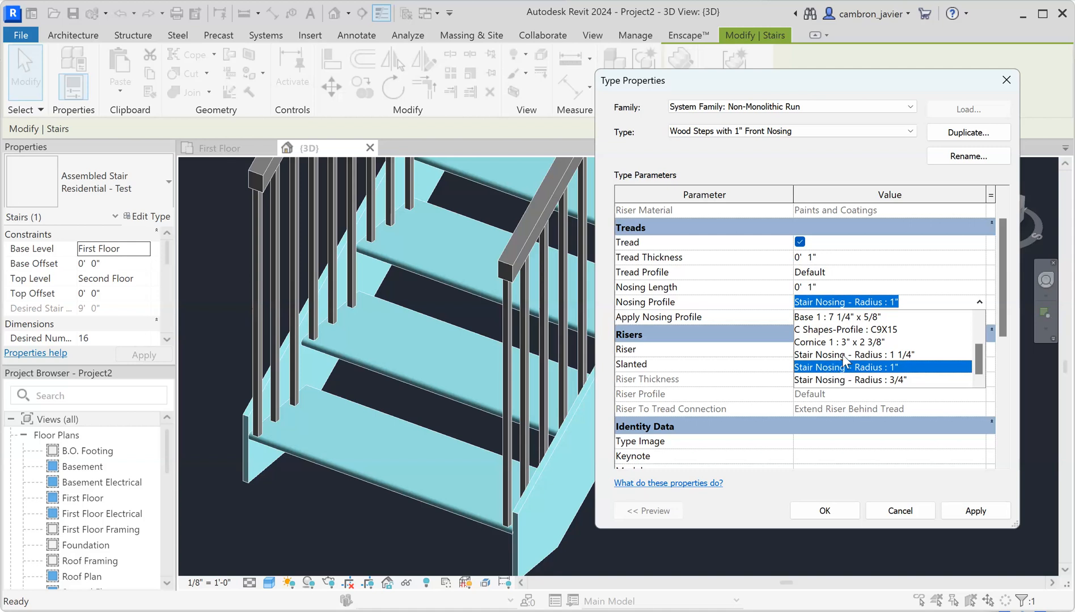
pyautogui.scroll(2, 838, 351)
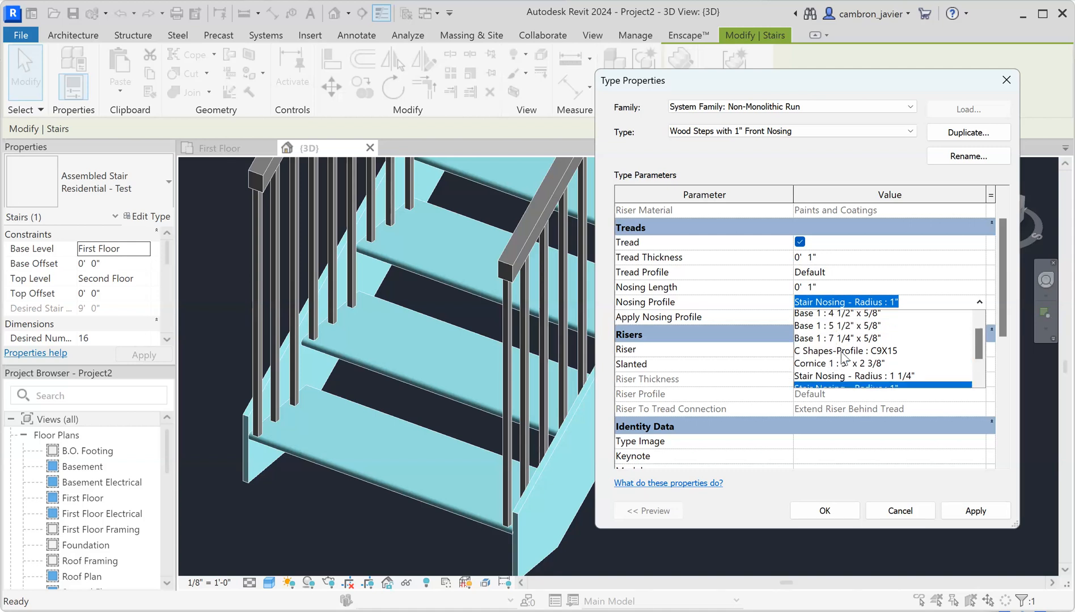
pyautogui.scroll(-2, 836, 340)
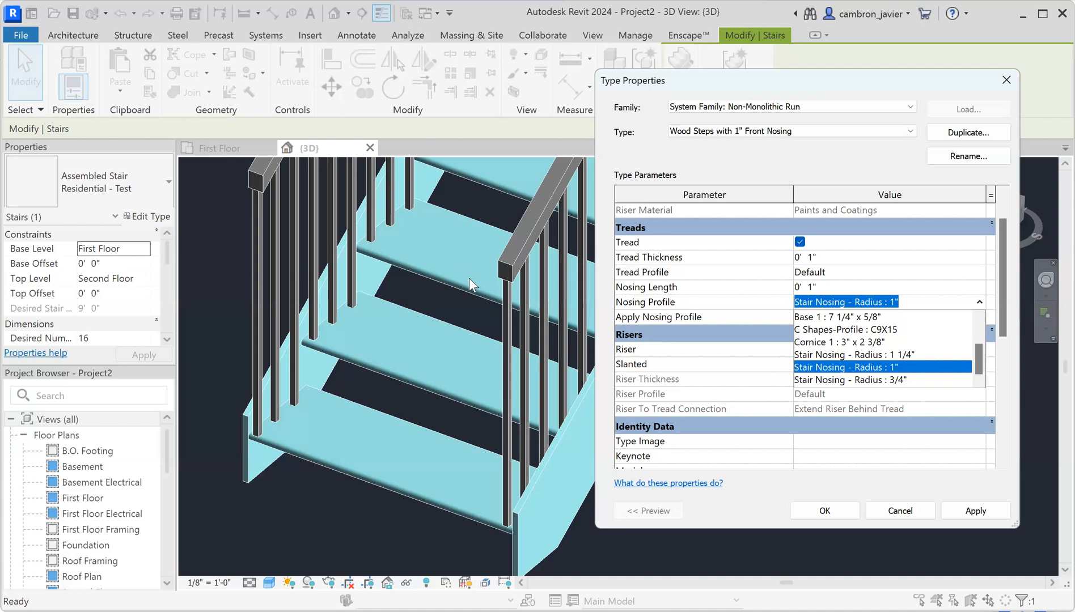
pyautogui.click(913, 480)
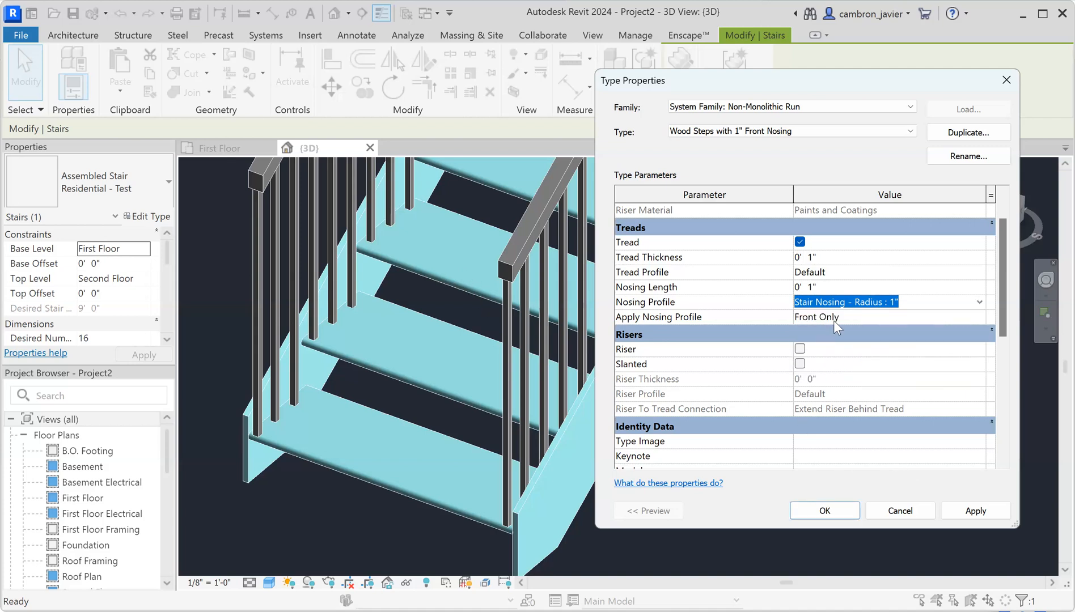
pyautogui.click(966, 513)
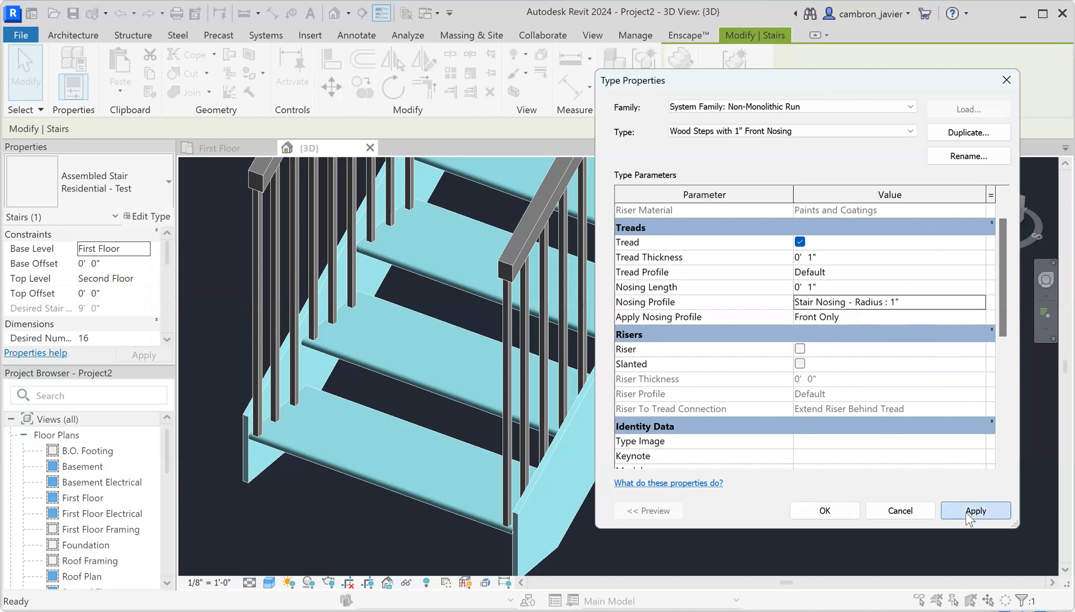
# Set both Right Support and Left Support to Carriage (Open)
pyautogui.click(826, 513)
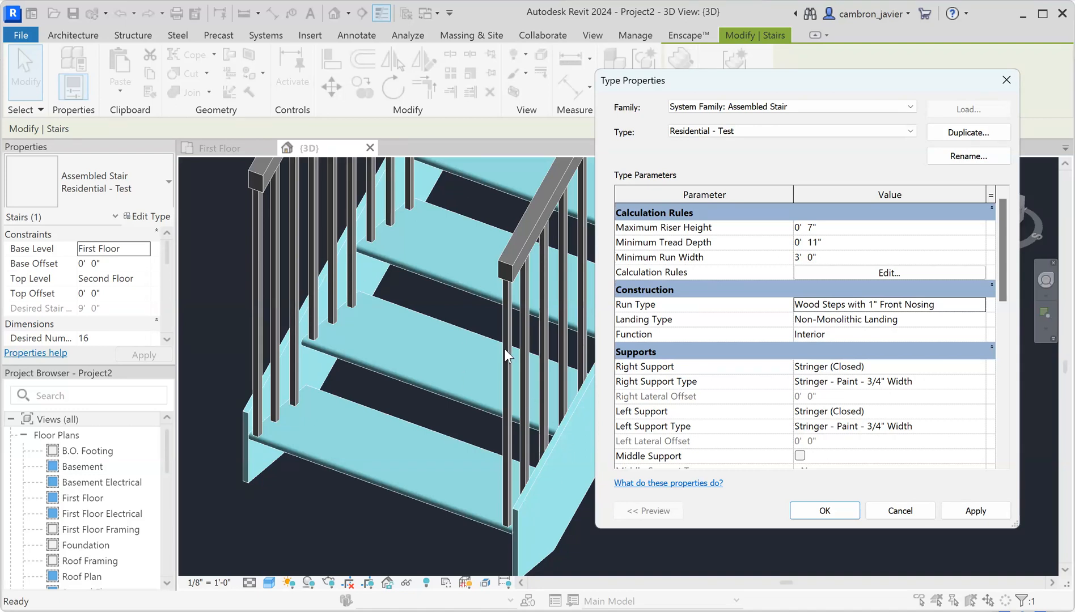
pyautogui.click(829, 367)
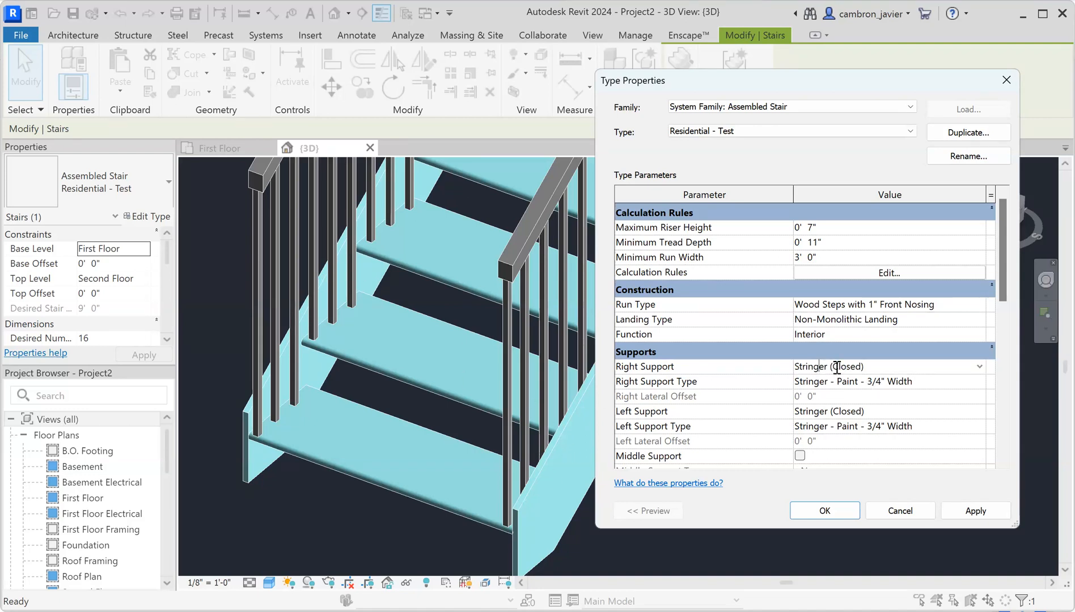
pyautogui.click(981, 369)
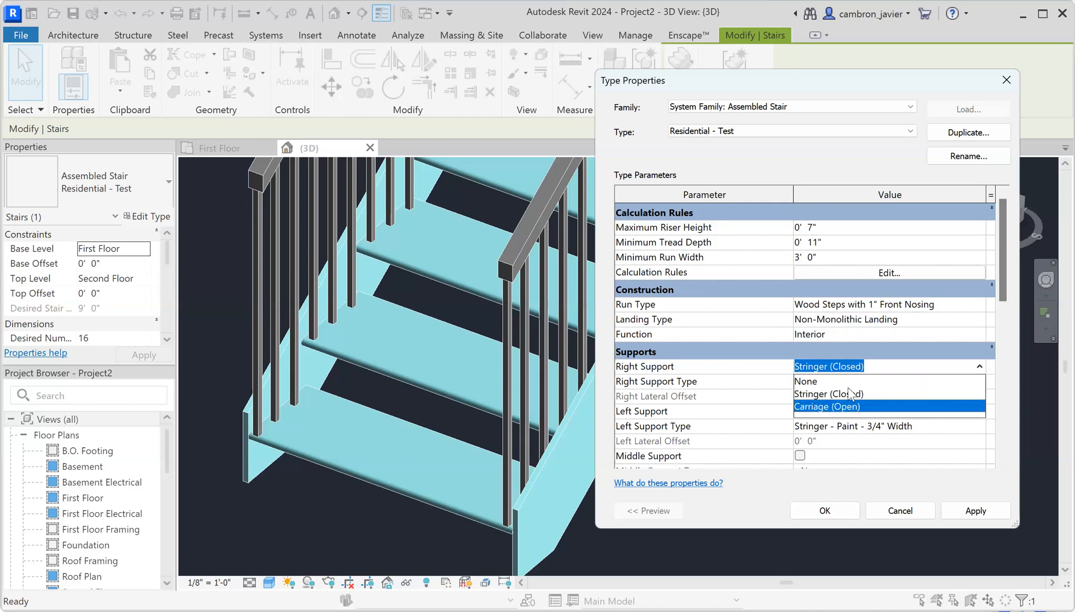
pyautogui.click(851, 409)
pyautogui.click(958, 514)
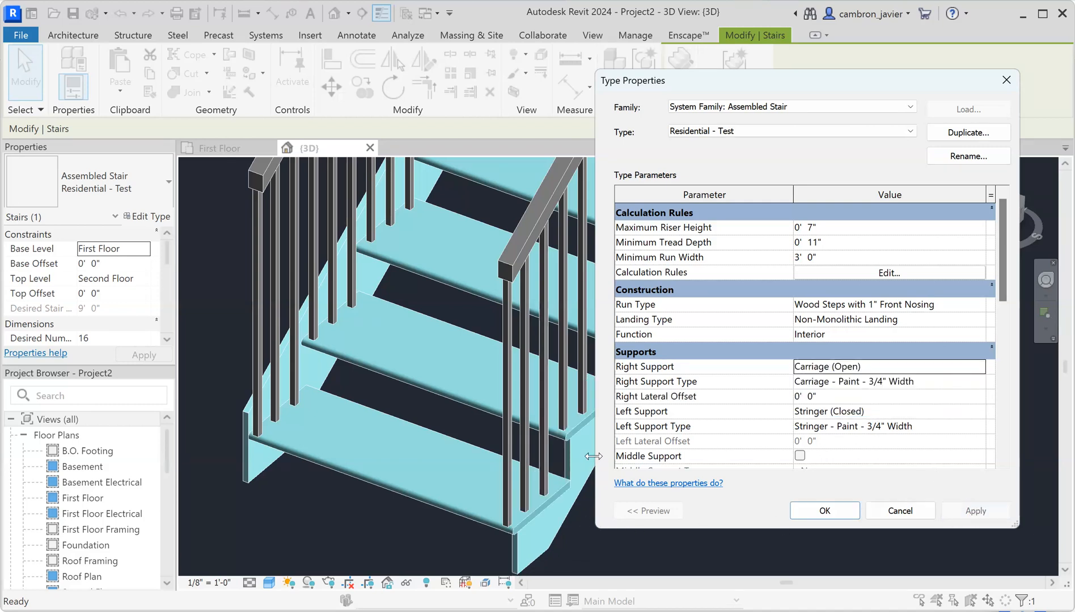
pyautogui.click(855, 412)
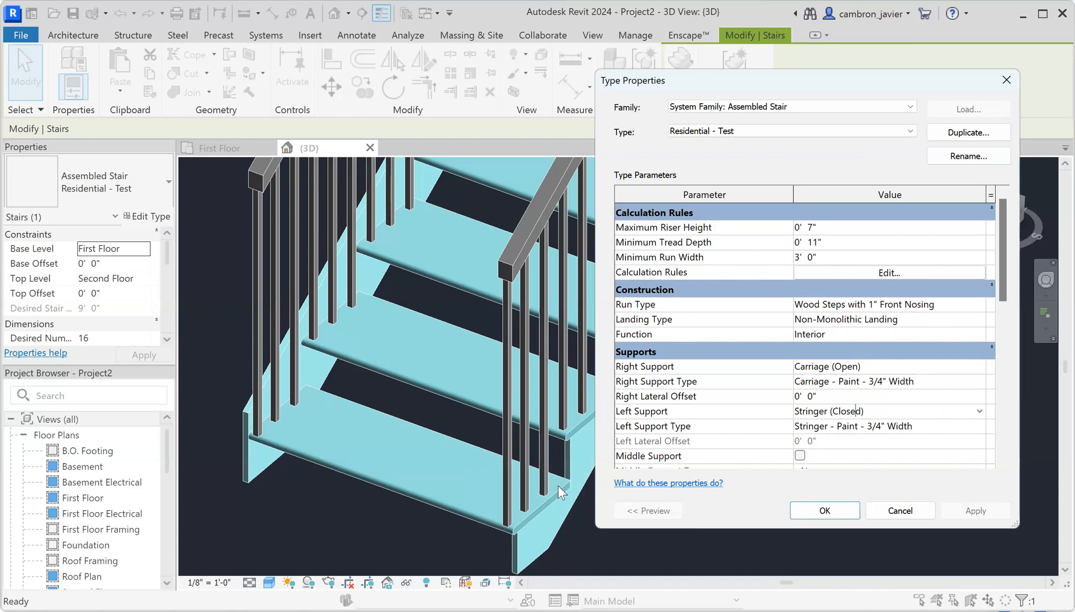
pyautogui.click(979, 410)
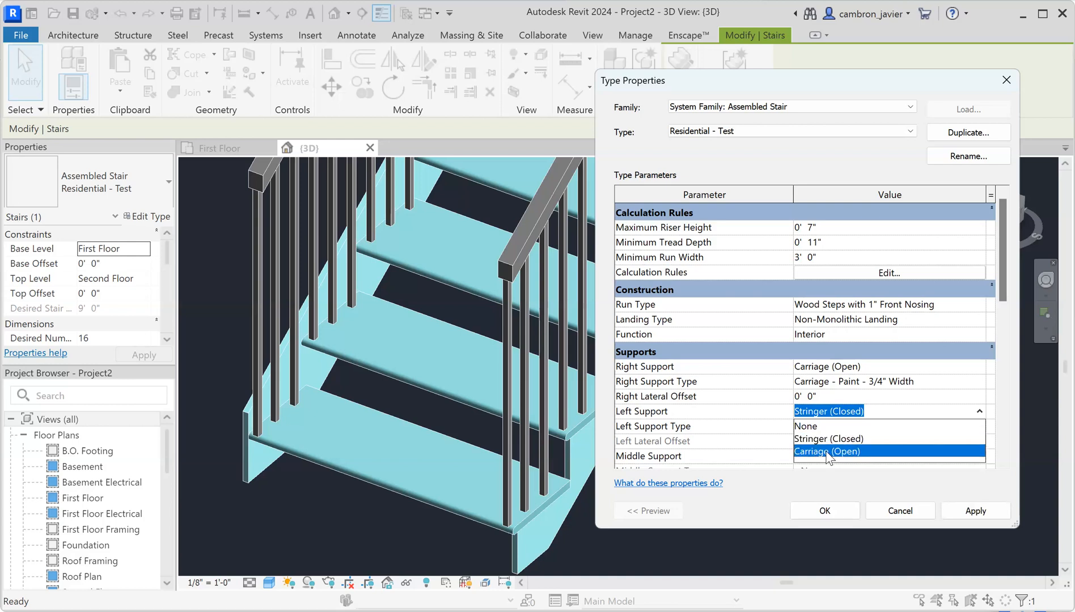
pyautogui.click(827, 452)
pyautogui.click(976, 511)
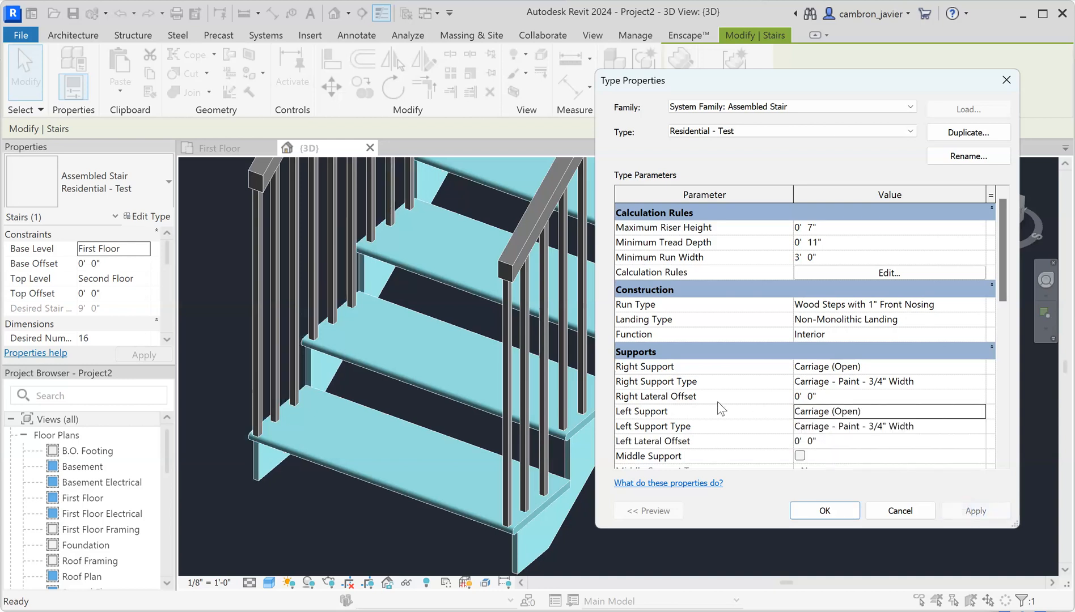
# Set the Right Lateral Offset to 4" and begin editing the Left Lateral Offset
pyautogui.moveTo(647, 400)
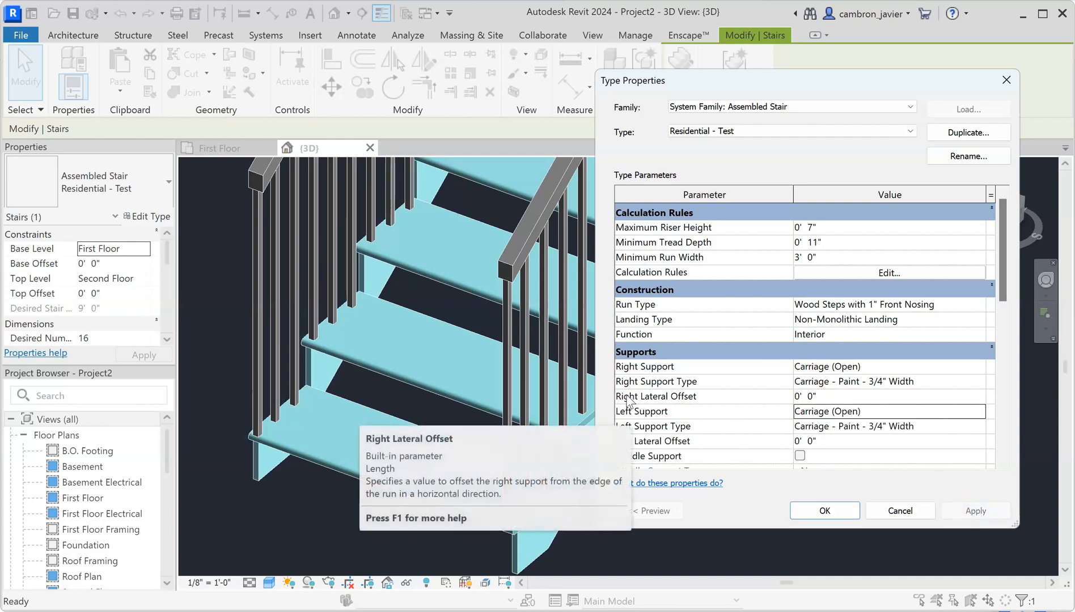
pyautogui.doubleClick(796, 397)
pyautogui.click(814, 396)
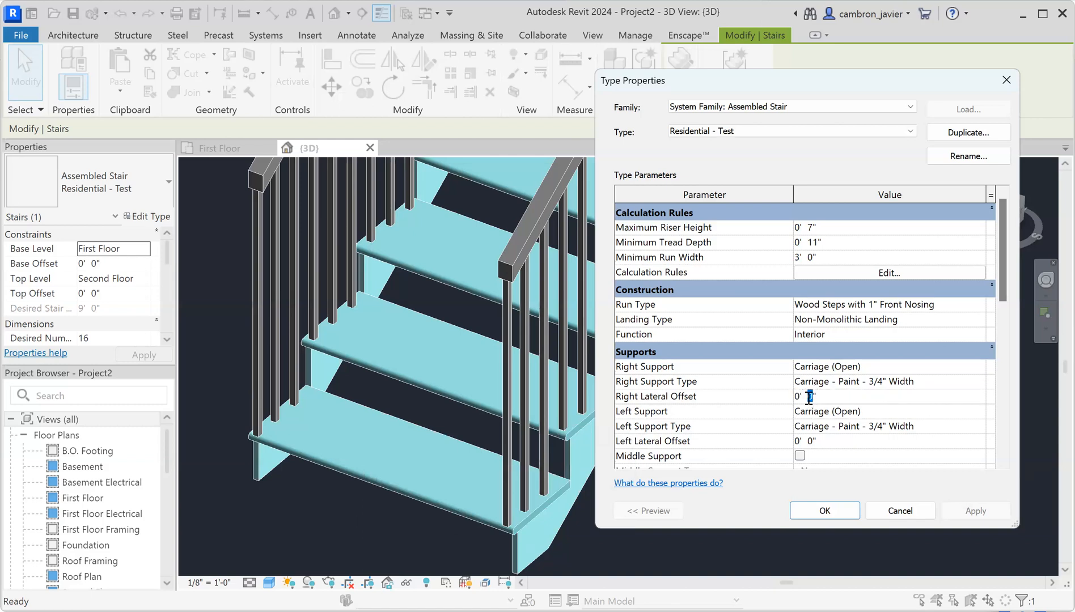
pyautogui.write('4')
pyautogui.click(976, 511)
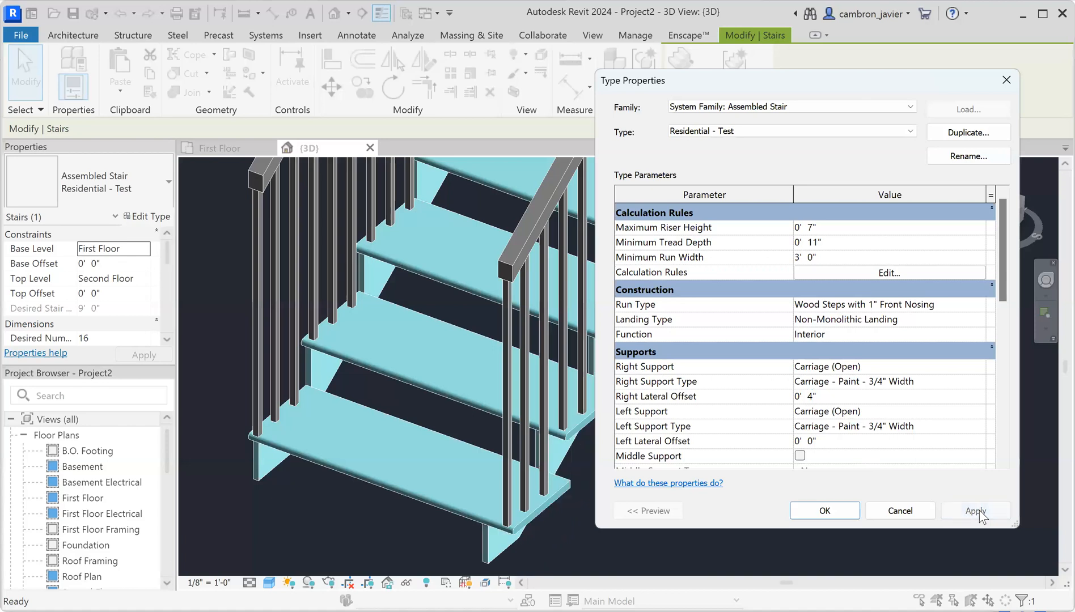
pyautogui.click(812, 442)
# Set the Left Lateral Offset to 4" and enable a middle support
pyautogui.write('4')
pyautogui.click(970, 511)
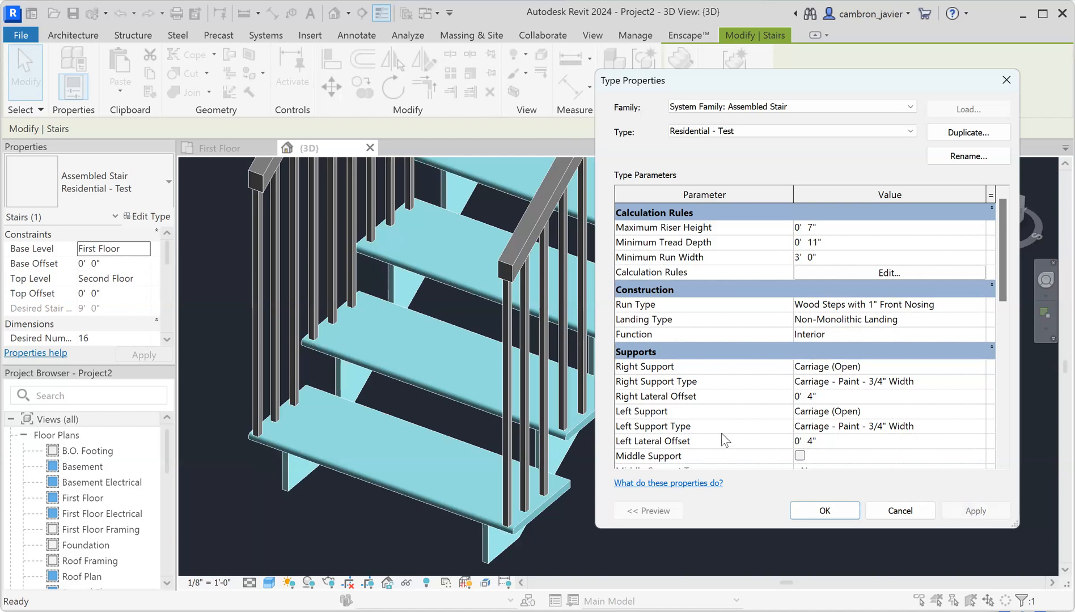
pyautogui.scroll(-1, 865, 434)
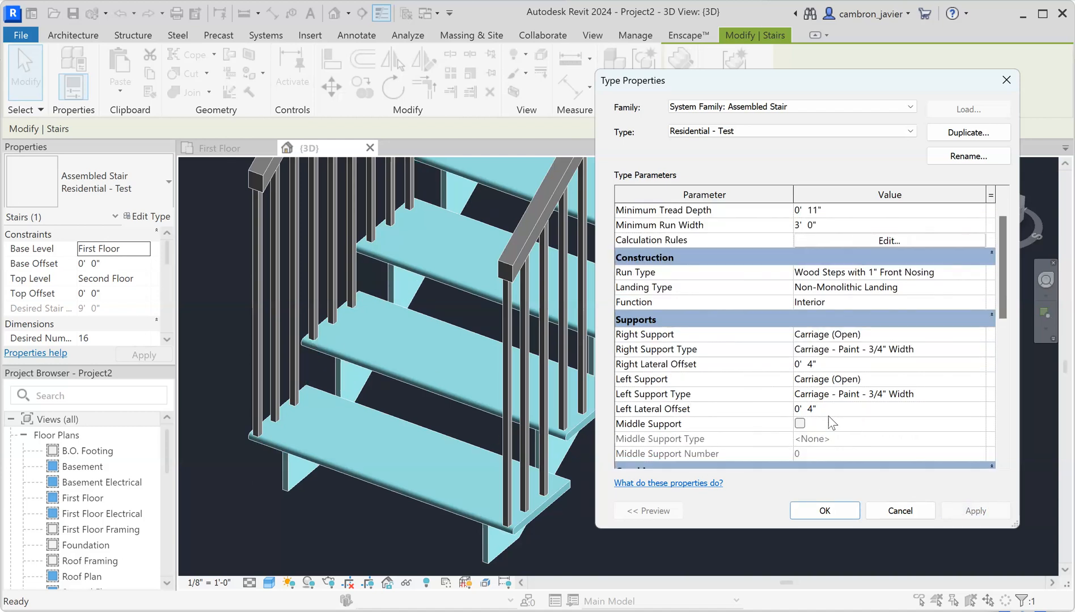
pyautogui.click(800, 423)
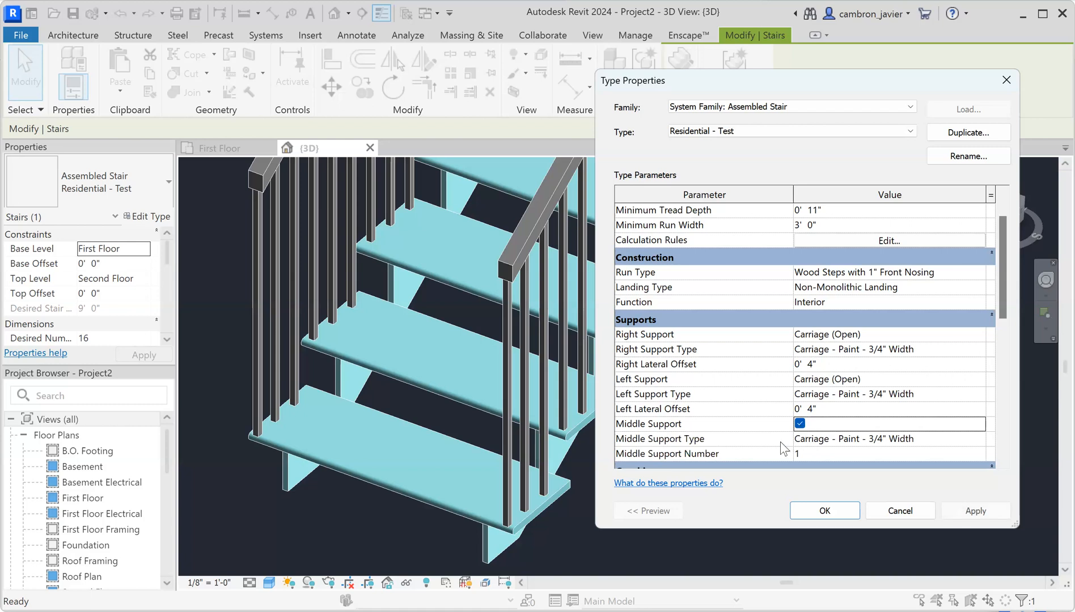
pyautogui.click(976, 511)
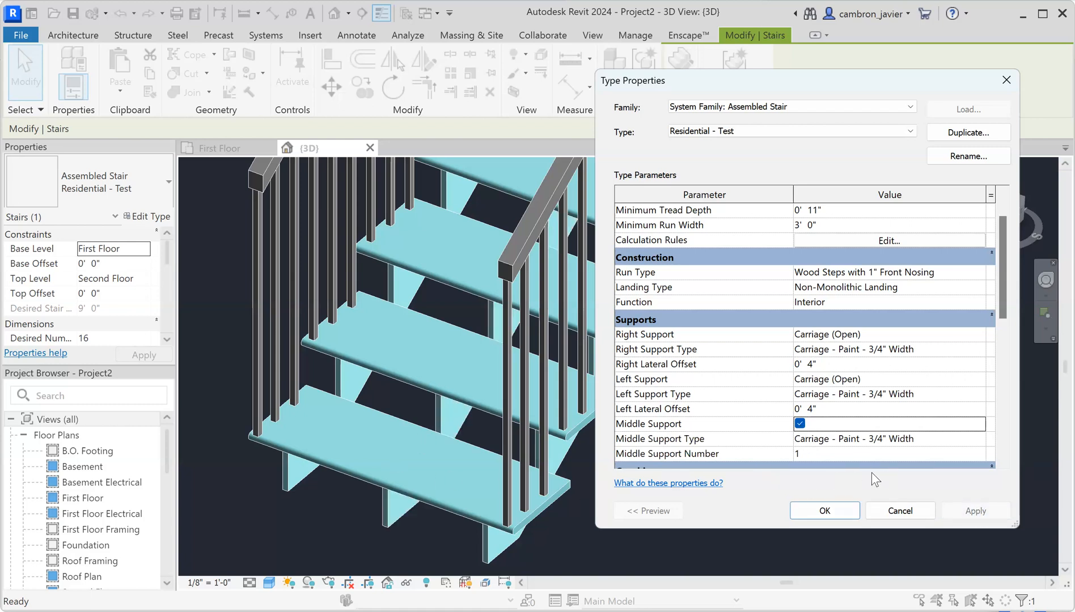
# Set the number of middle supports to 3 and apply
pyautogui.doubleClick(795, 453)
pyautogui.write('2')
pyautogui.press('BackSpace')
pyautogui.write('3')
pyautogui.click(986, 512)
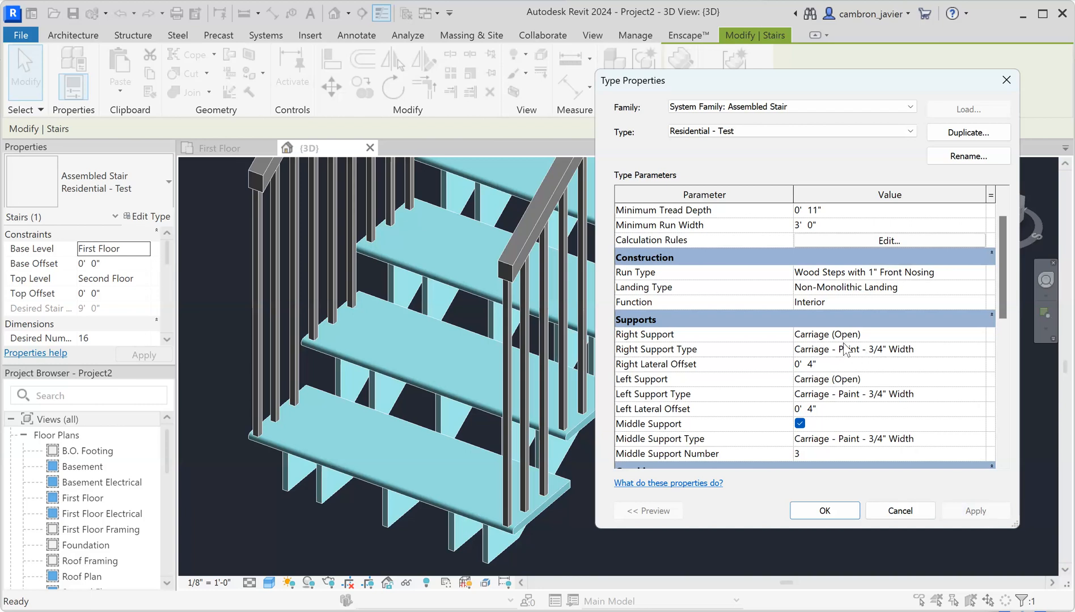
# Set both Right Support and Left Support to None
pyautogui.click(812, 335)
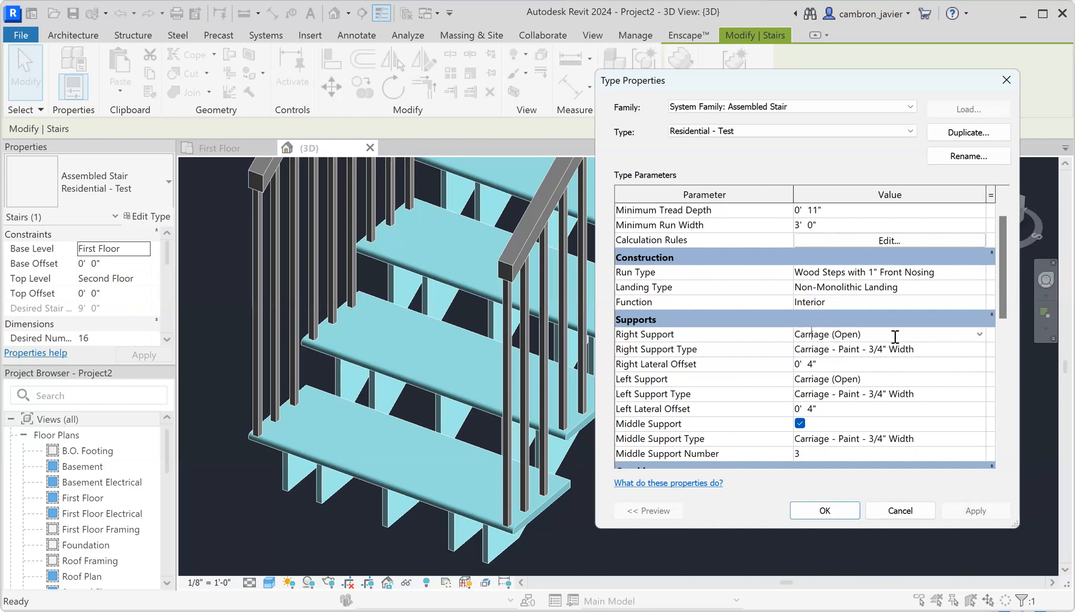
pyautogui.click(979, 335)
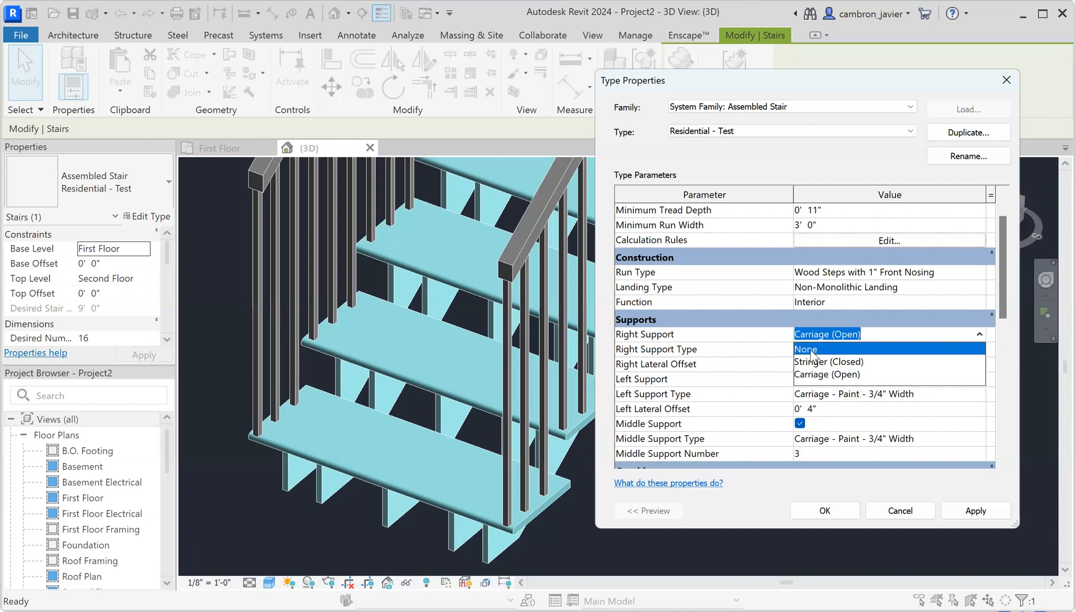
pyautogui.click(806, 349)
pyautogui.click(976, 512)
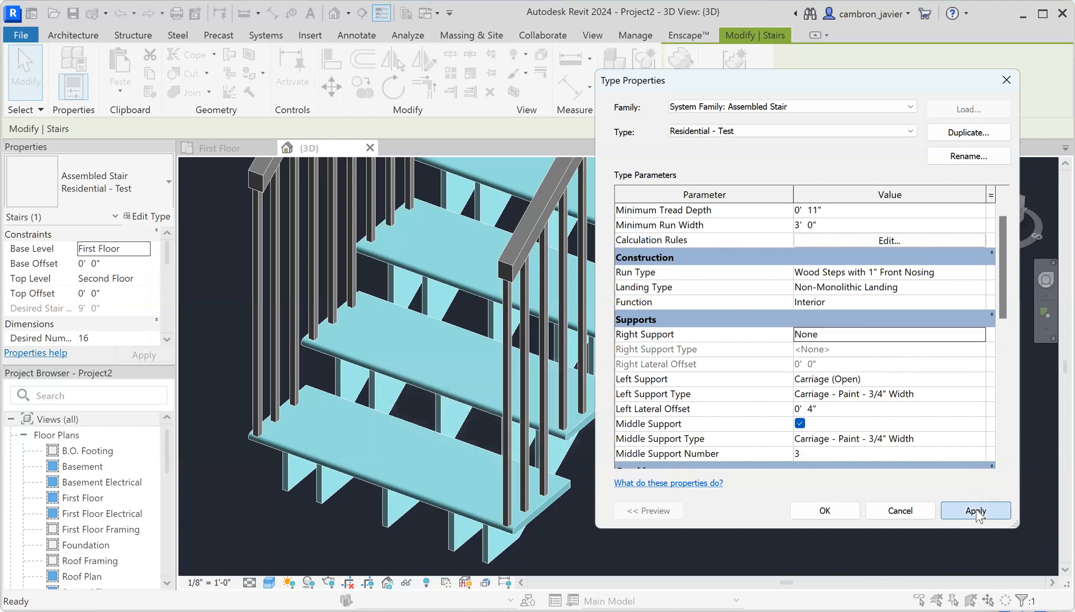
pyautogui.click(808, 379)
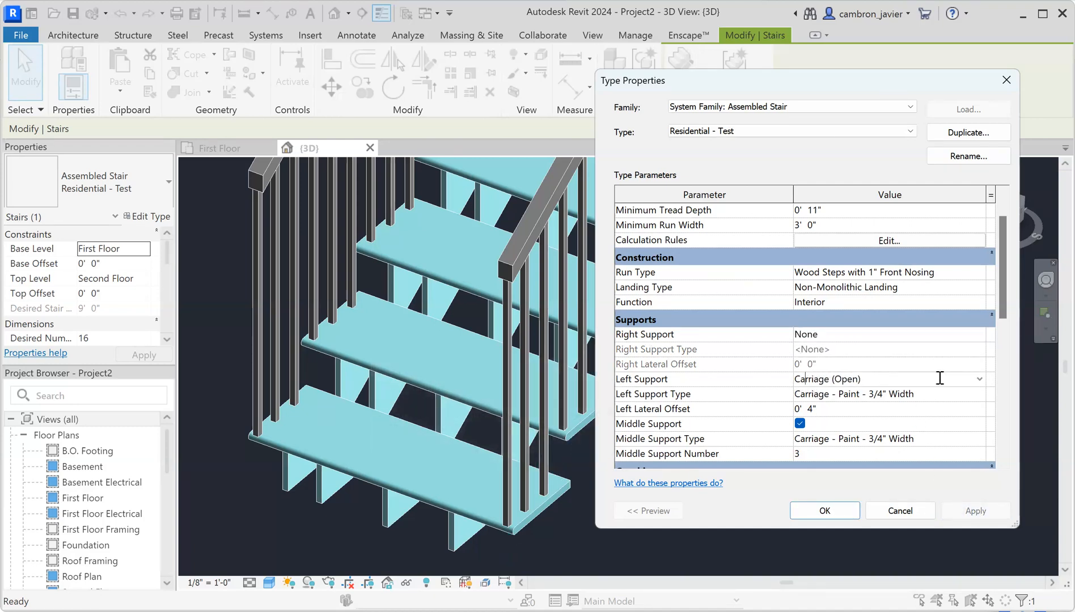
pyautogui.click(974, 380)
pyautogui.click(980, 380)
pyautogui.click(805, 395)
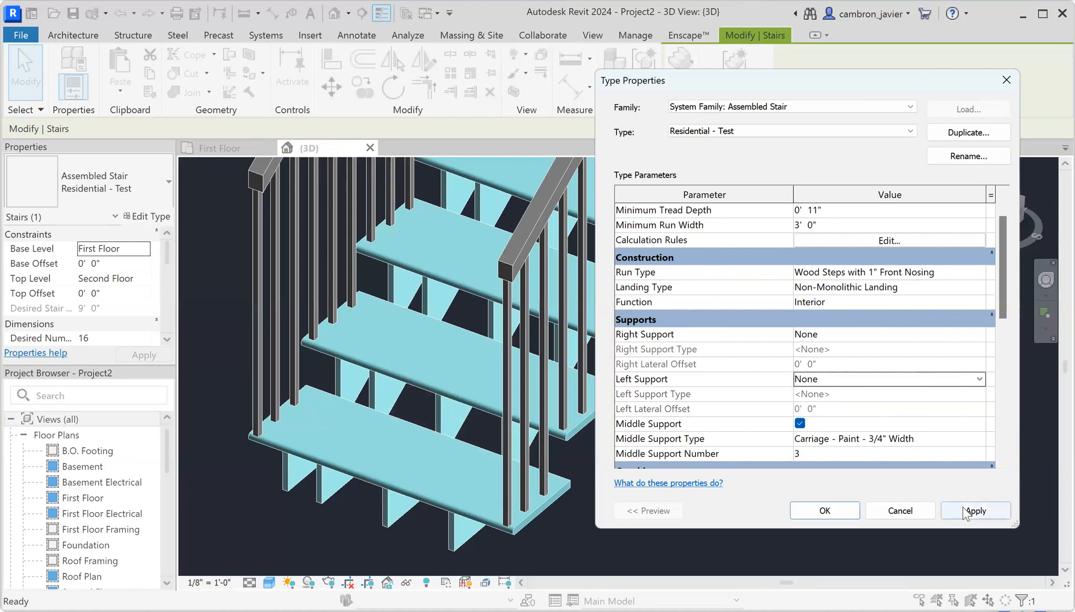
pyautogui.click(976, 511)
# Change the middle support number to 2 and apply it to the stair
pyautogui.click(805, 454)
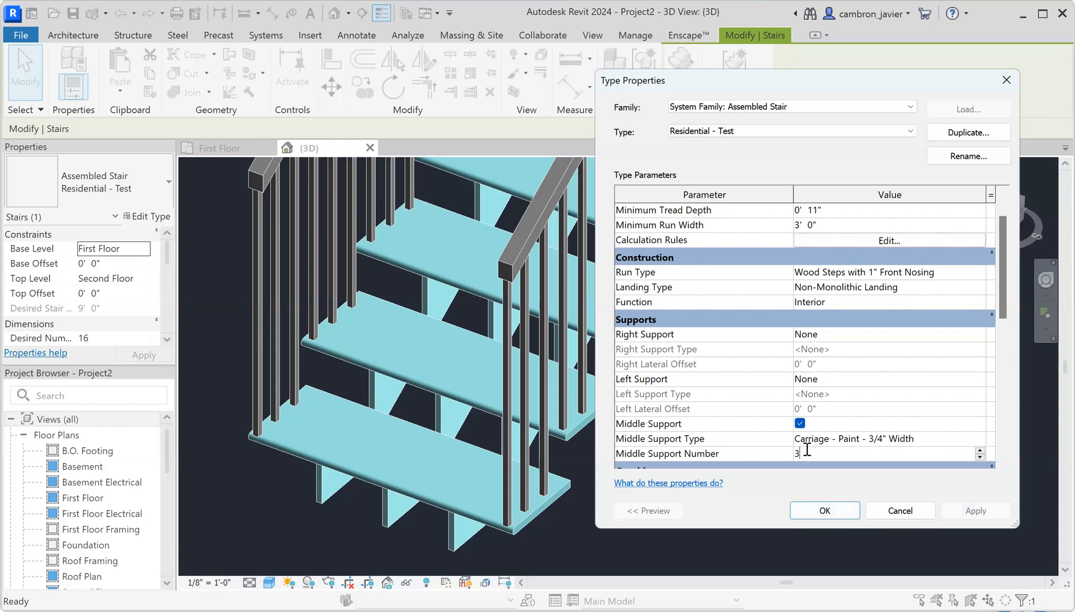
pyautogui.write('2')
pyautogui.click(976, 511)
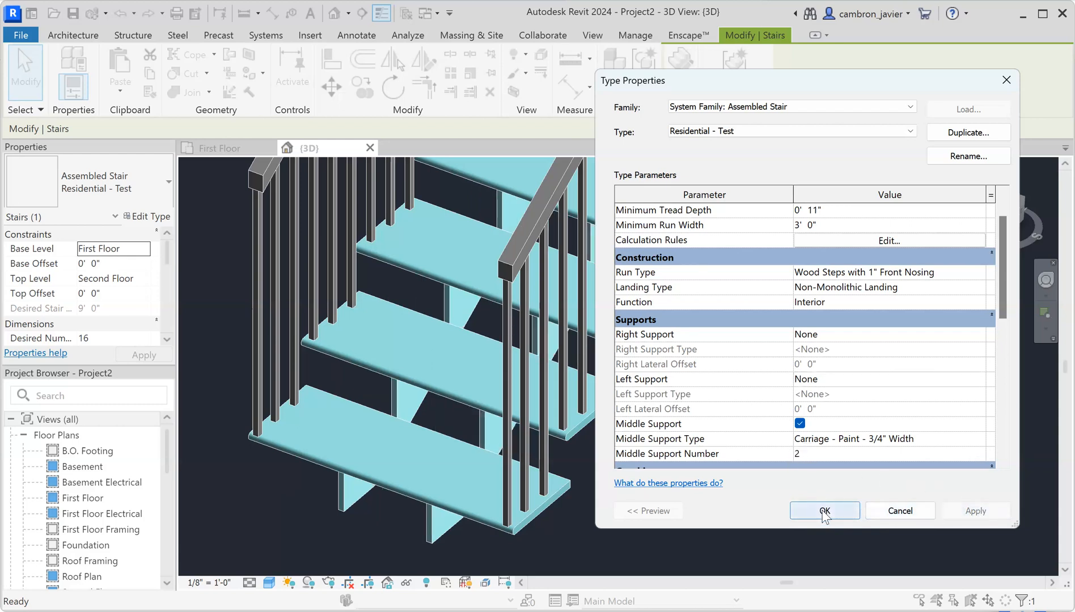
pyautogui.scroll(-1, 828, 391)
pyautogui.scroll(-1, 839, 383)
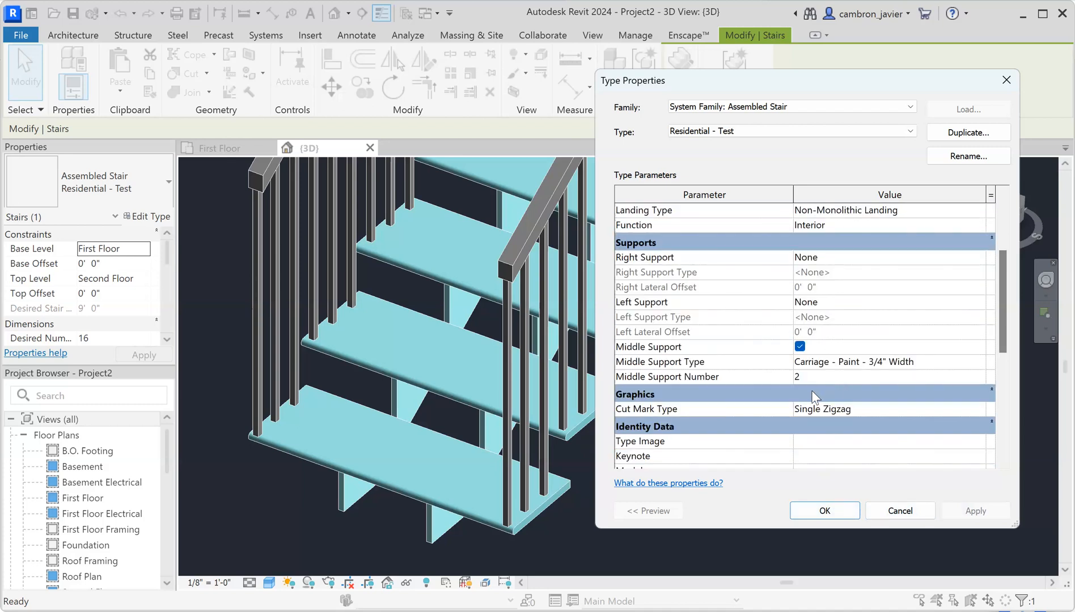
pyautogui.scroll(3, 812, 391)
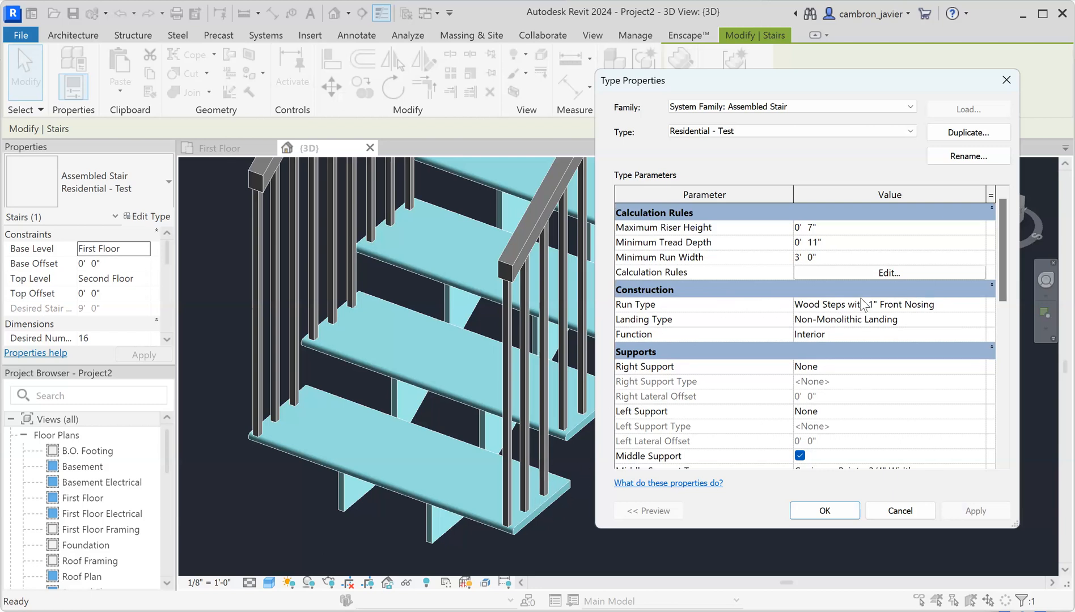
# Set the Wood Steps with 1" Front Nosing run type to apply nosing to front, left and right
pyautogui.click(823, 305)
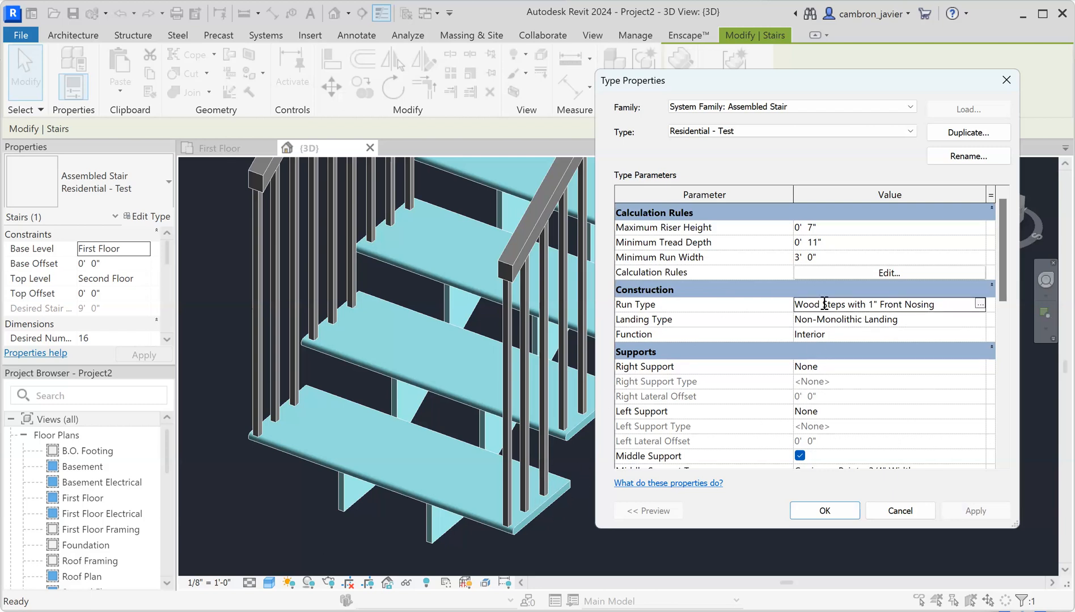
pyautogui.click(981, 305)
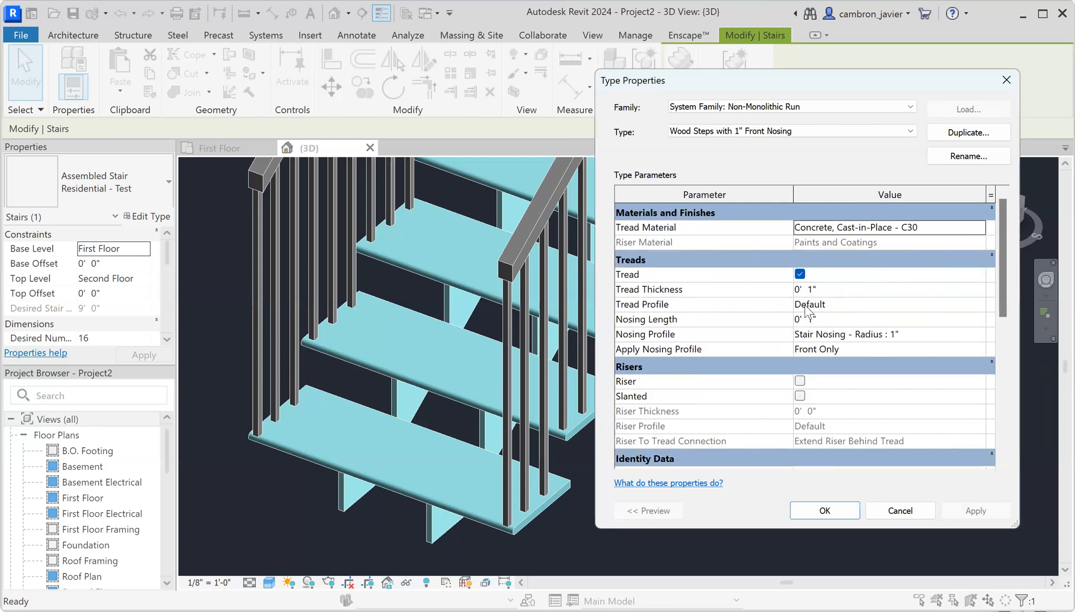
pyautogui.click(808, 308)
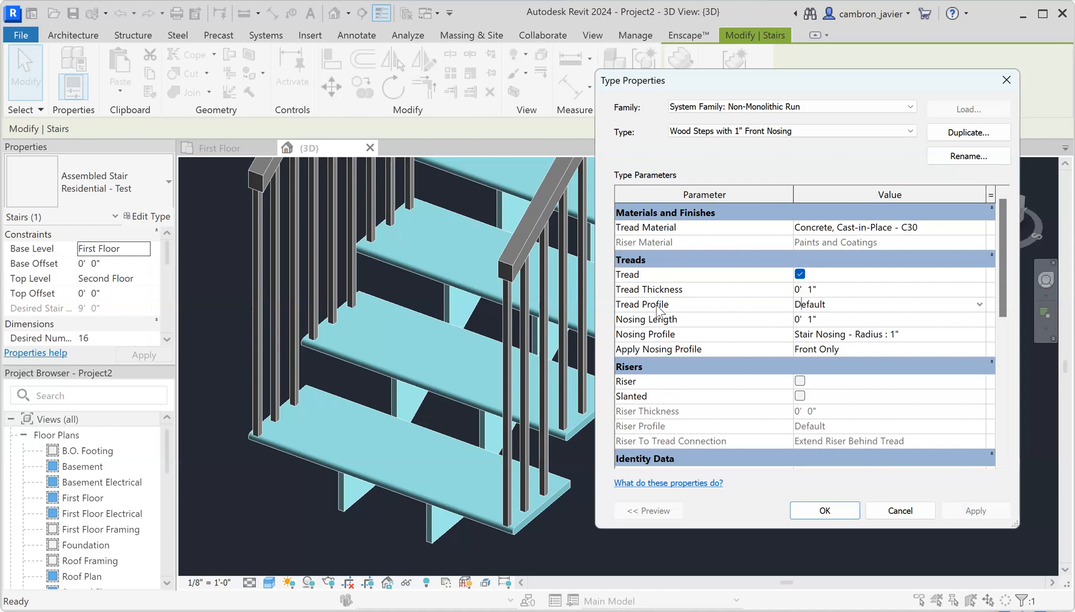
pyautogui.click(980, 307)
pyautogui.scroll(-1, 979, 345)
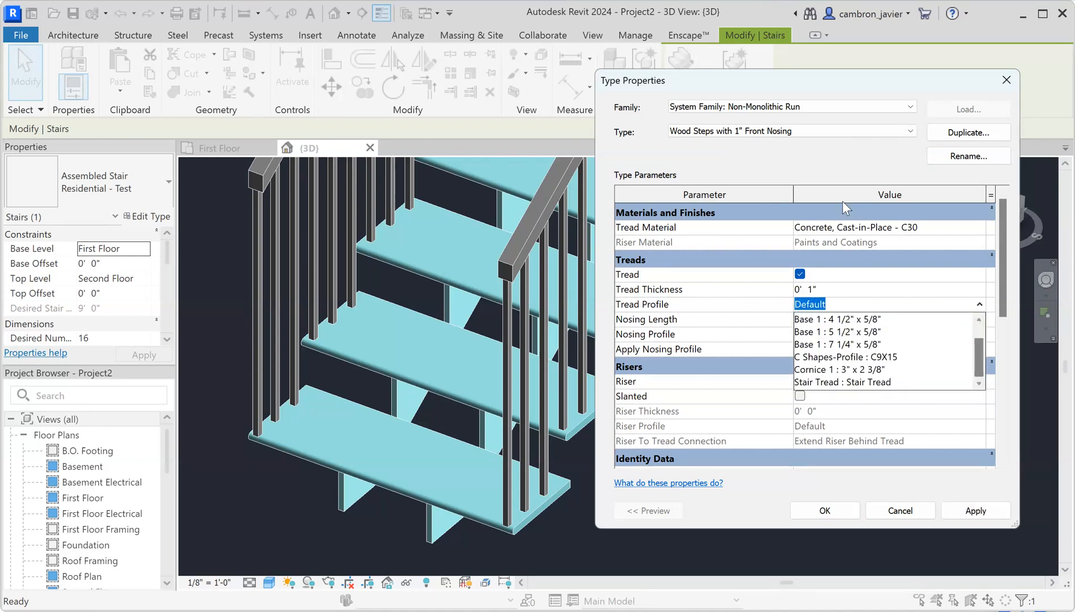
pyautogui.click(838, 166)
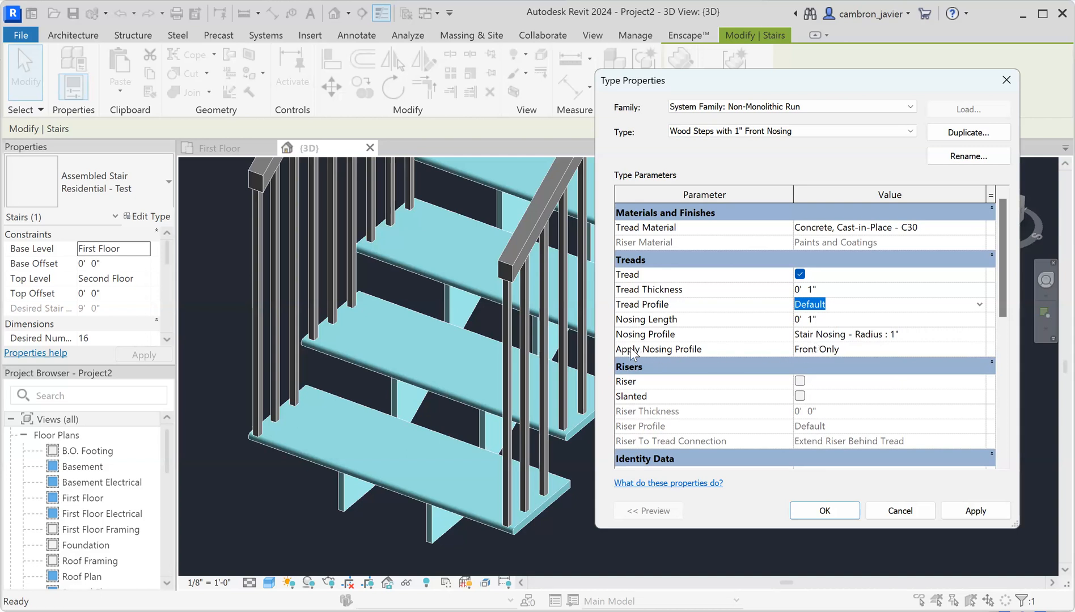
pyautogui.click(825, 350)
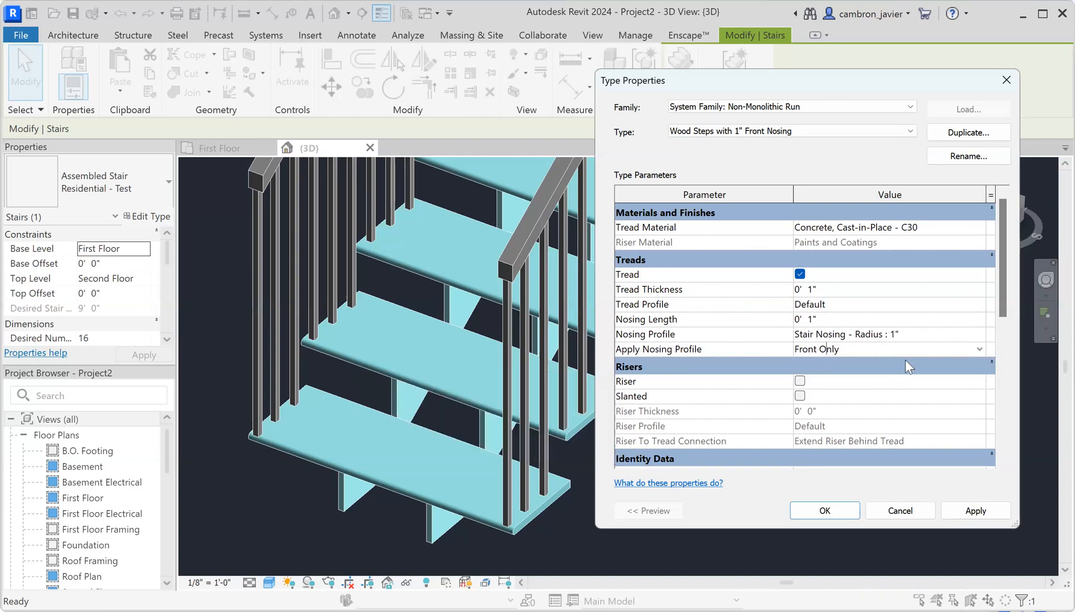
pyautogui.click(980, 350)
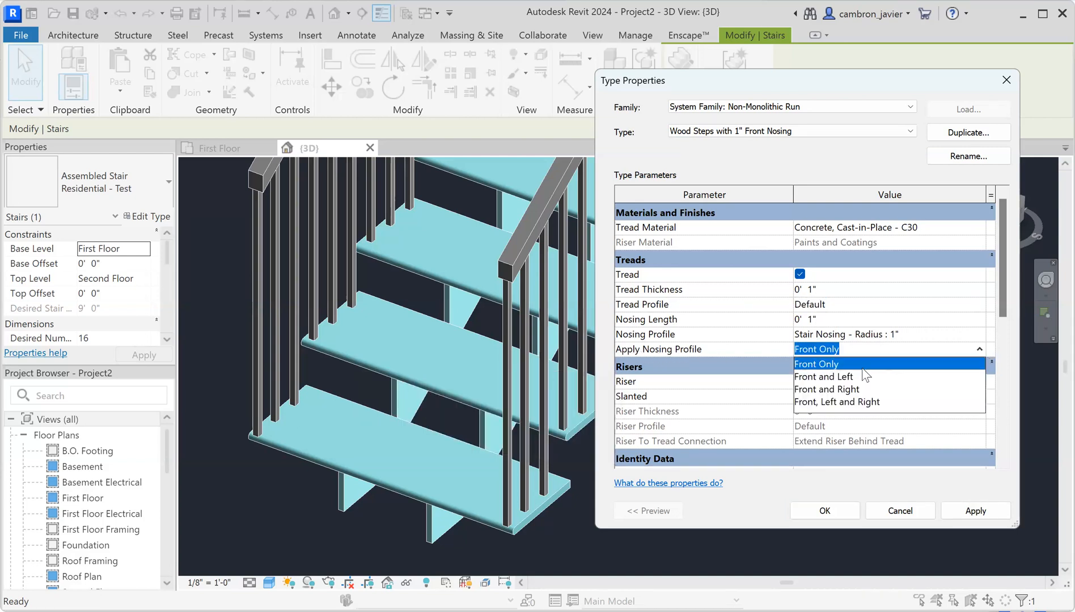
pyautogui.click(828, 402)
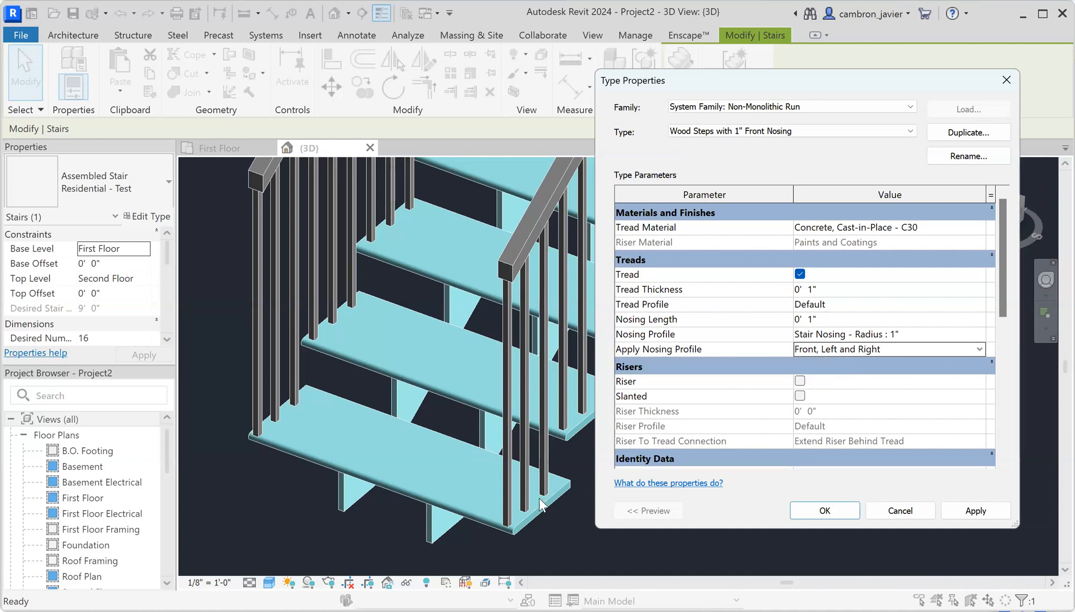
pyautogui.click(973, 512)
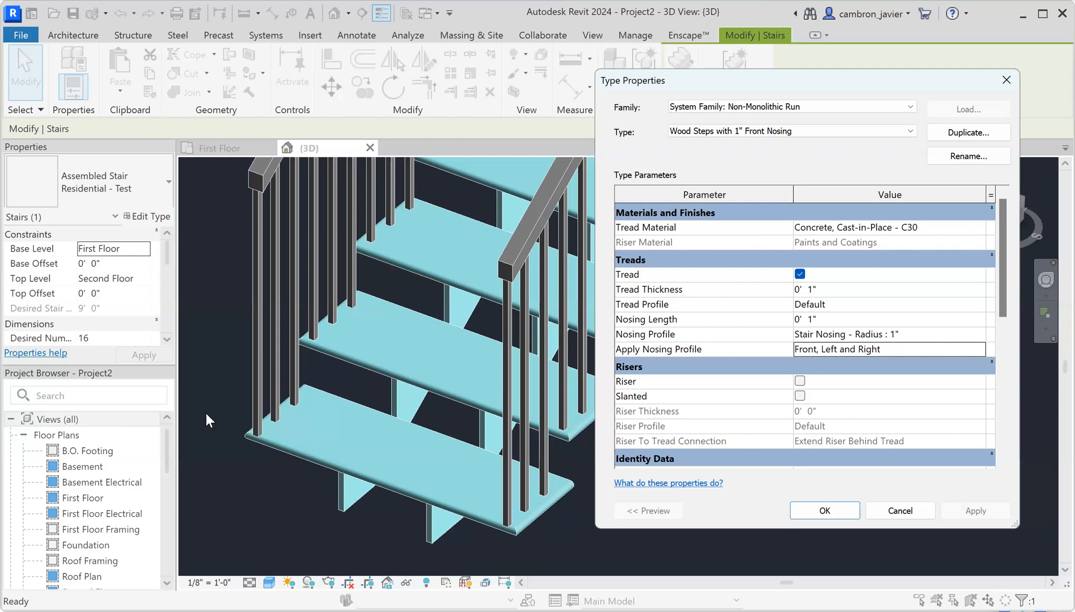
pyautogui.click(824, 509)
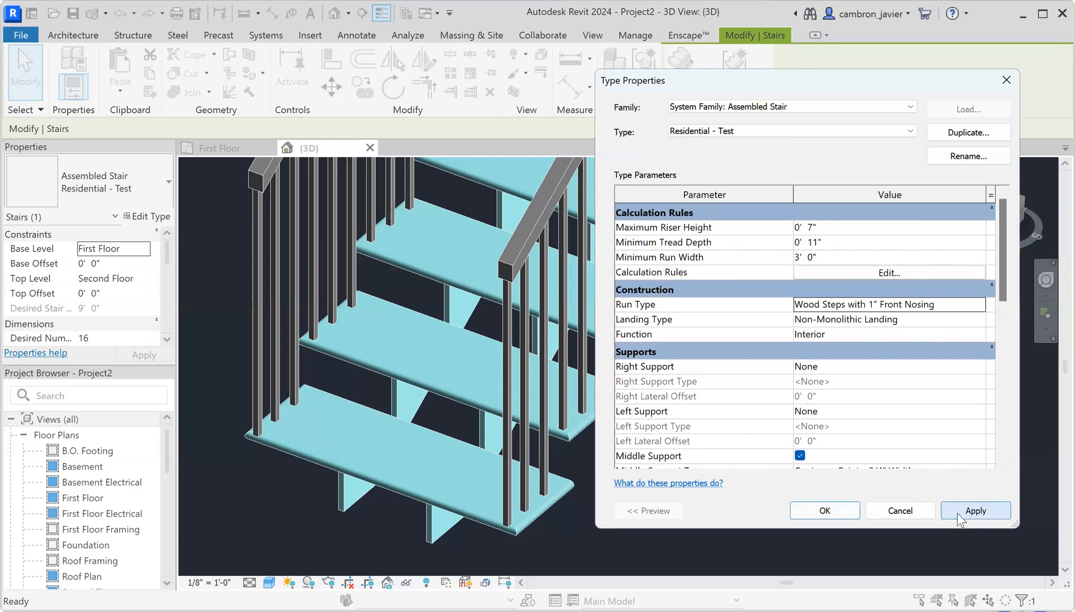
pyautogui.click(825, 510)
# Close the stair type properties and orbit and zoom the 3D view around the stair
pyautogui.click(550, 438)
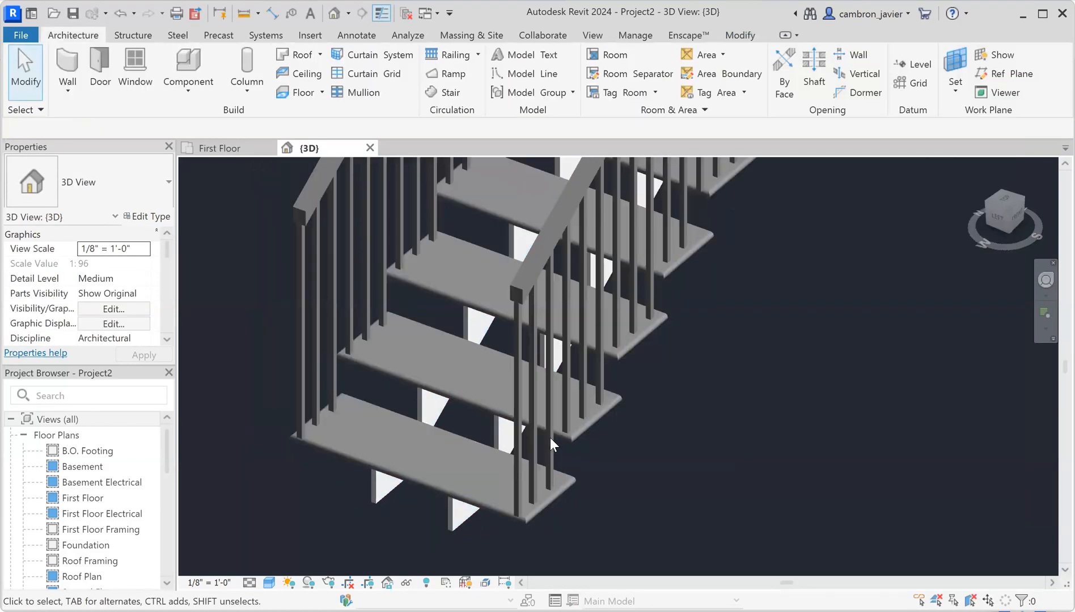
pyautogui.scroll(-3, 550, 437)
pyautogui.scroll(-2, 501, 439)
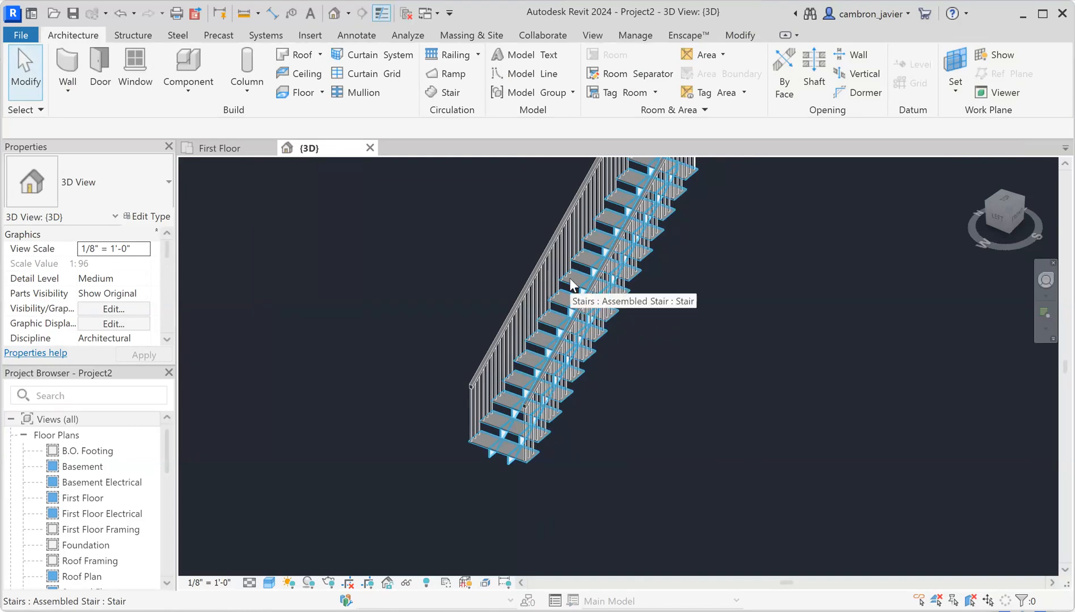
pyautogui.scroll(3, 543, 334)
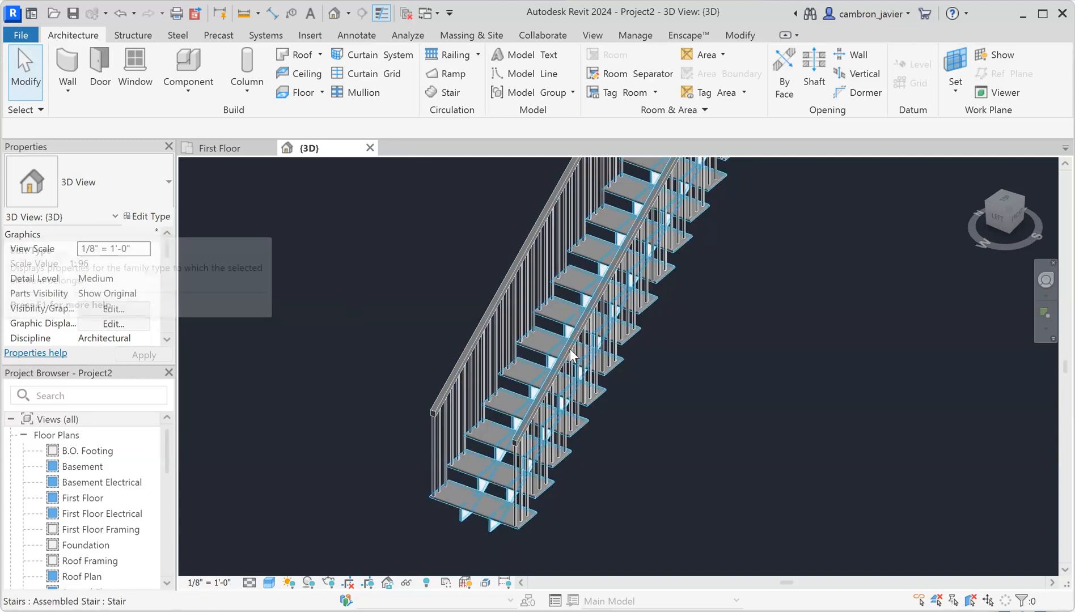
pyautogui.scroll(2, 570, 349)
pyautogui.scroll(-3, 621, 374)
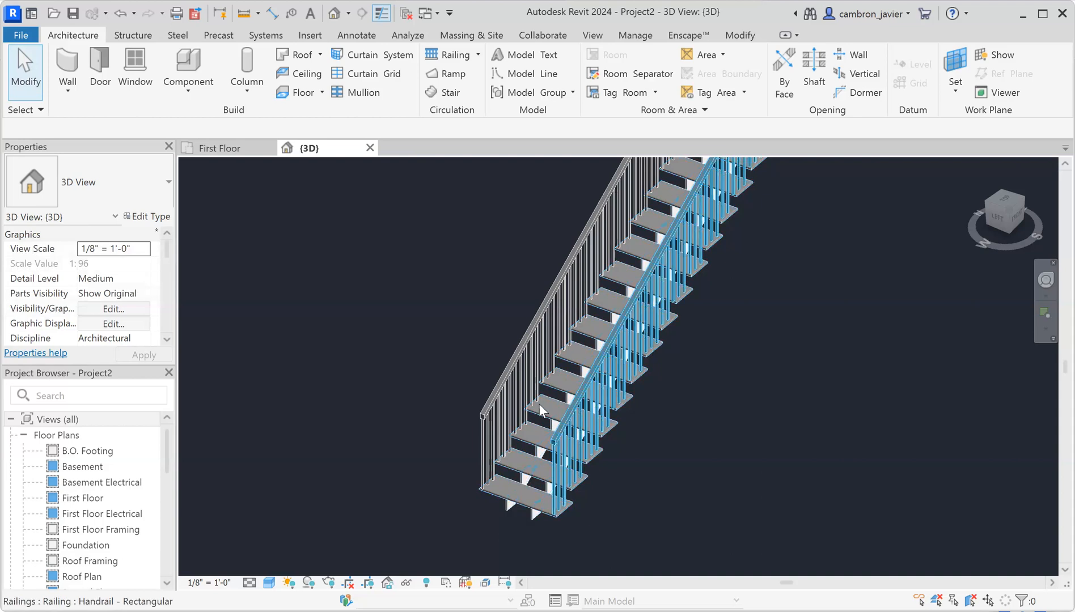
pyautogui.keyDown('shift'); pyautogui.moveTo(544, 408); pyautogui.dragTo(587, 443, button='middle'); pyautogui.keyUp('shift')
pyautogui.scroll(6, 573, 471)
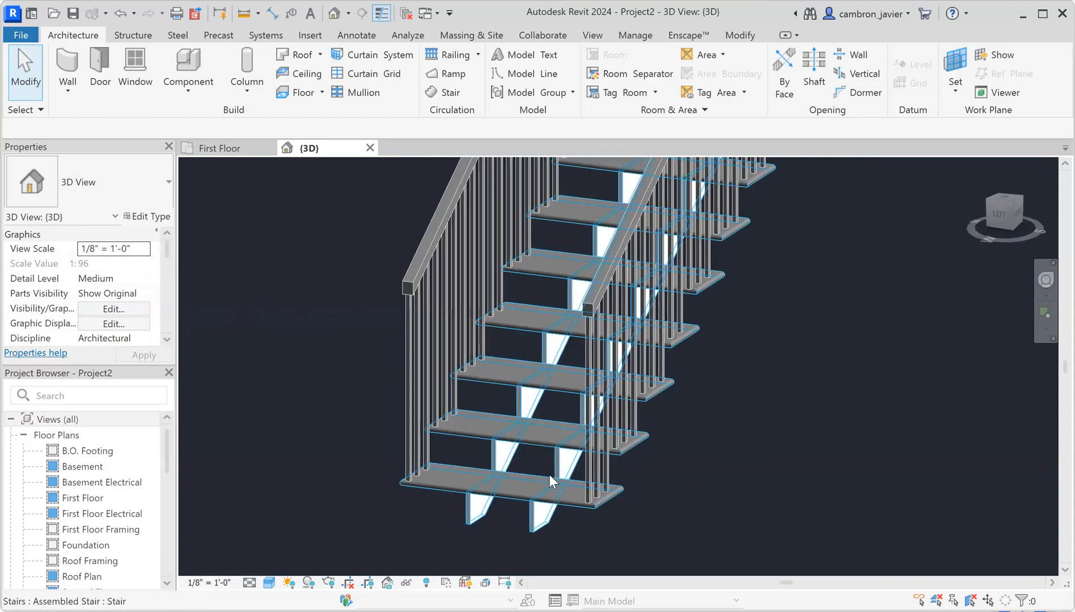
pyautogui.scroll(-4, 540, 422)
pyautogui.scroll(2, 546, 336)
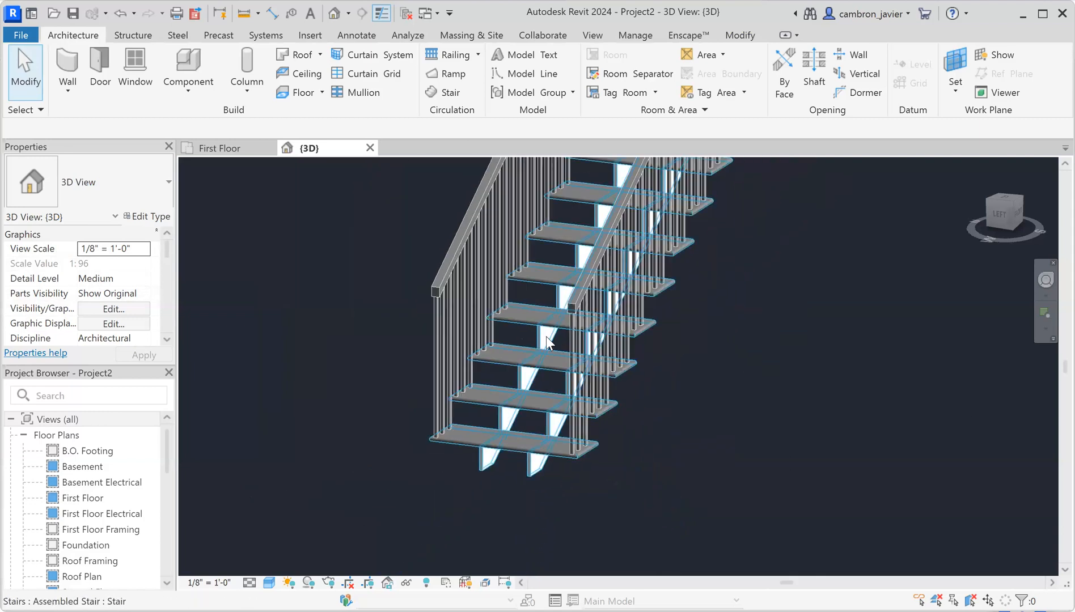
pyautogui.scroll(2, 560, 332)
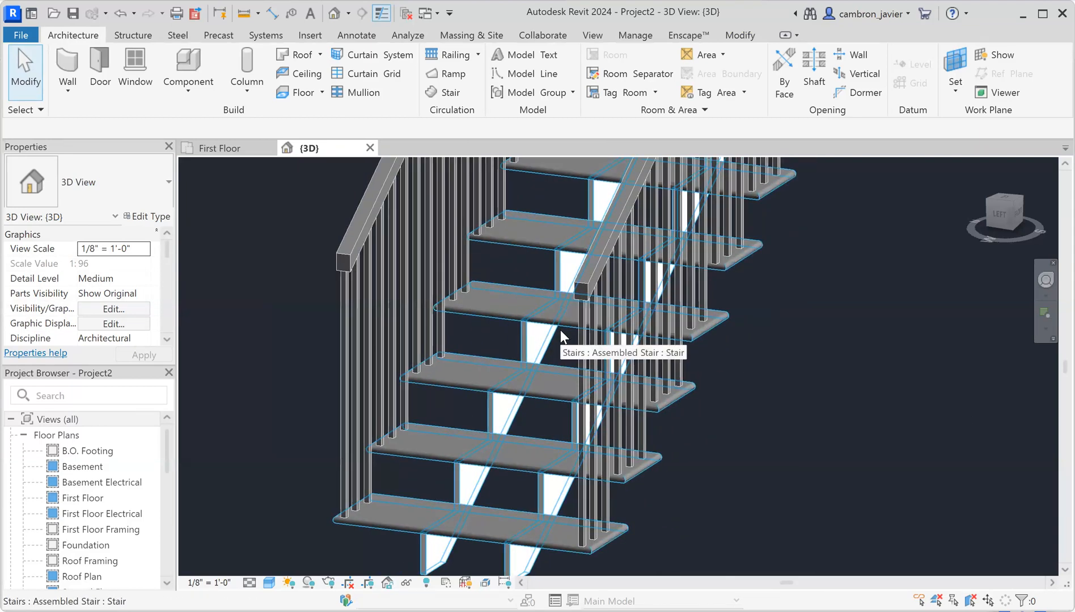
pyautogui.scroll(-3, 680, 318)
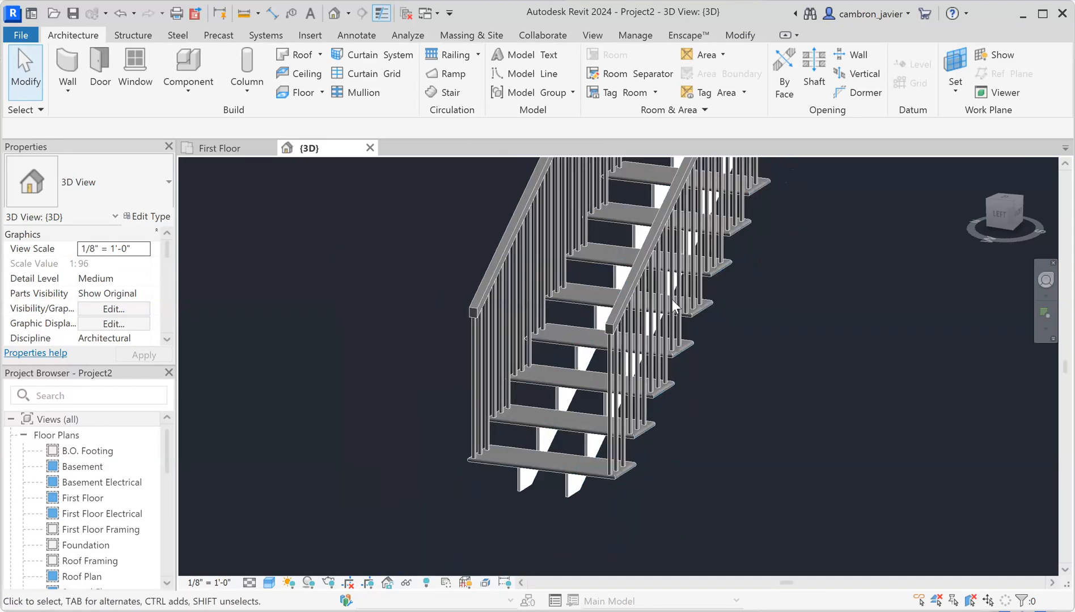
# Select the stair's right railing and list the available railing types
pyautogui.click(669, 289)
pyautogui.click(545, 250)
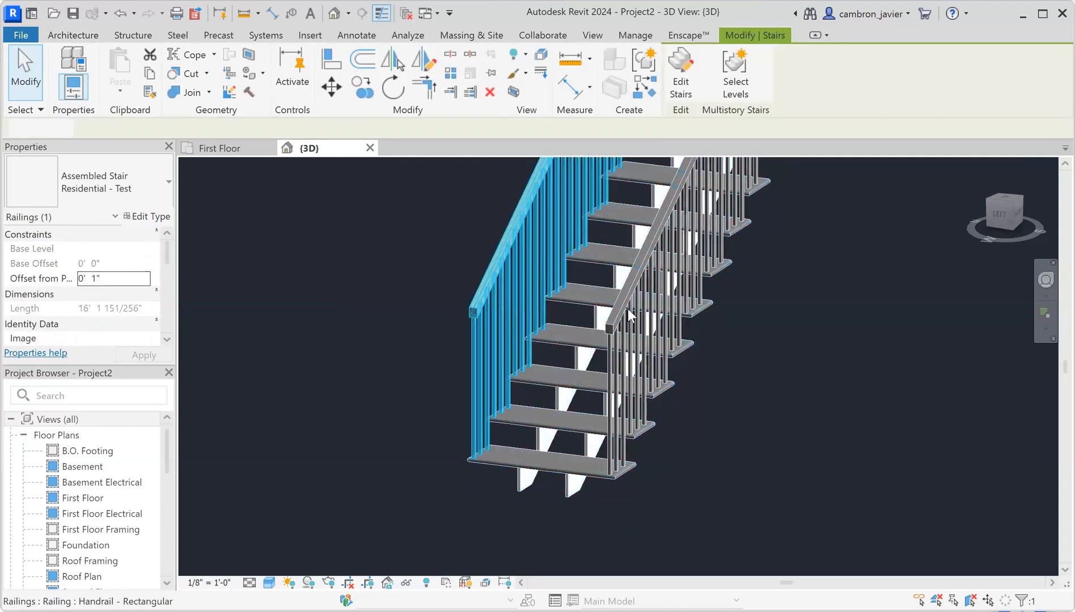
pyautogui.click(638, 286)
pyautogui.scroll(-4, 579, 436)
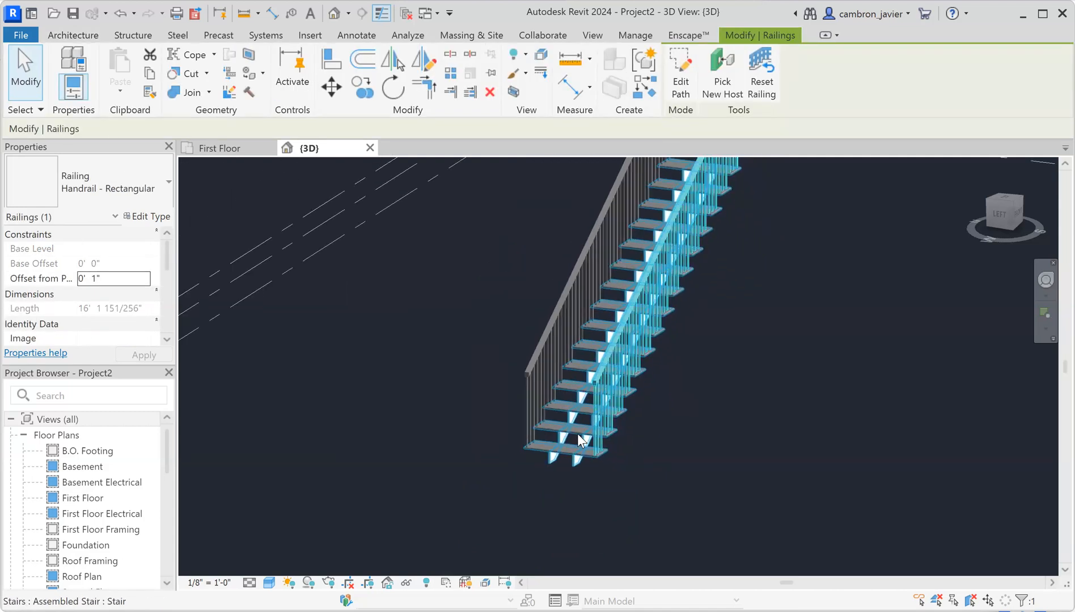
pyautogui.scroll(3, 627, 335)
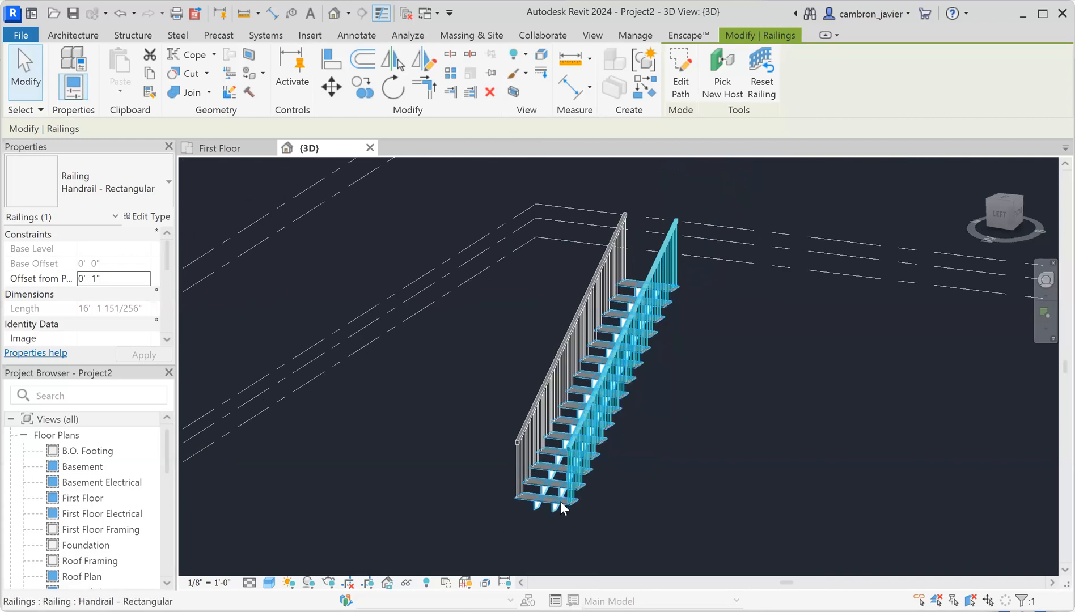
pyautogui.scroll(2, 582, 489)
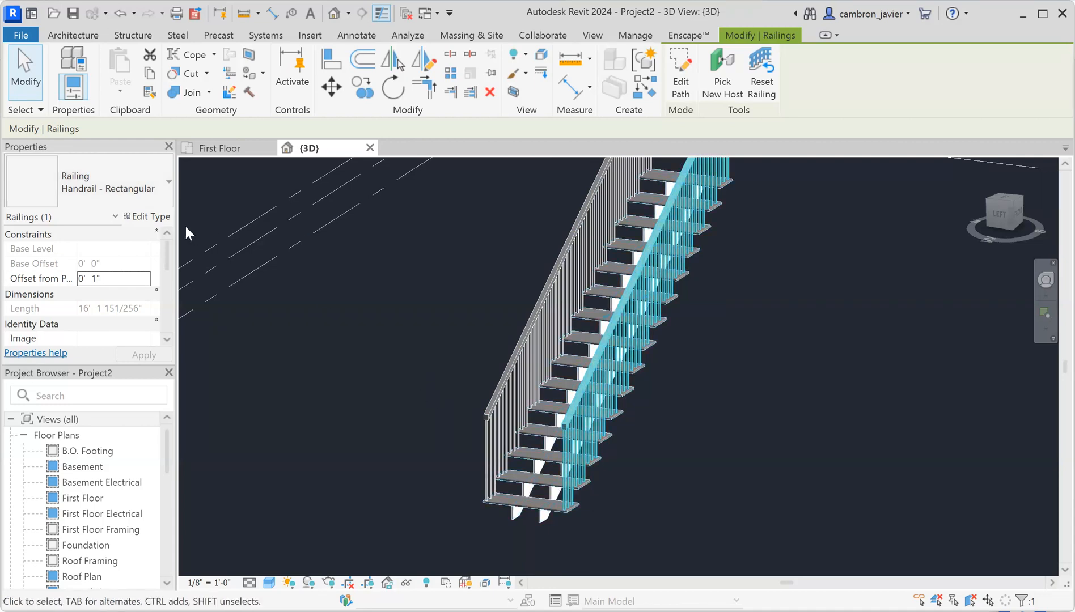
pyautogui.click(148, 195)
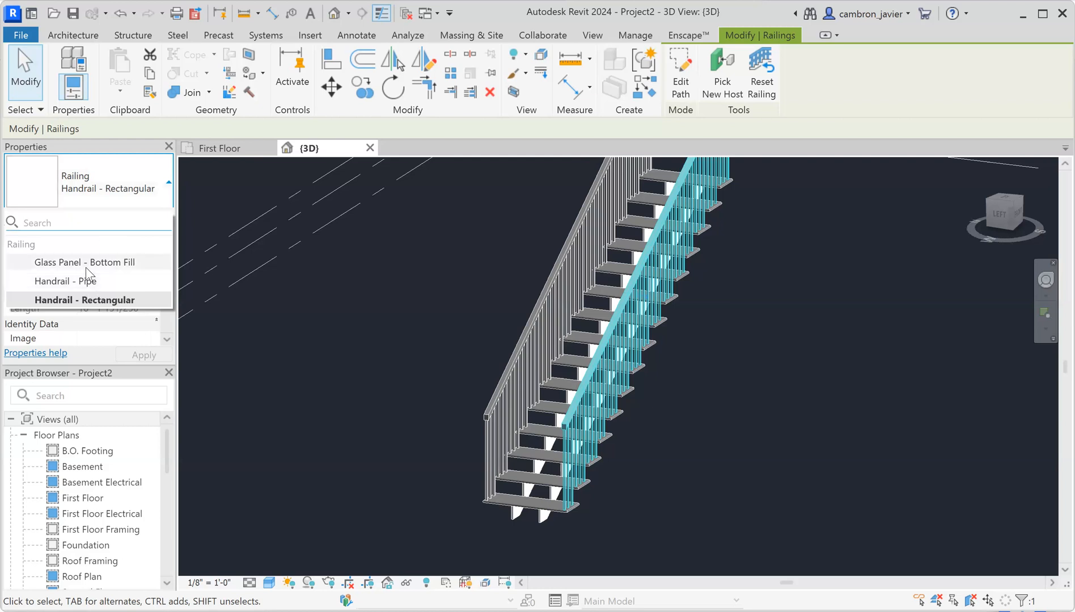
pyautogui.click(113, 334)
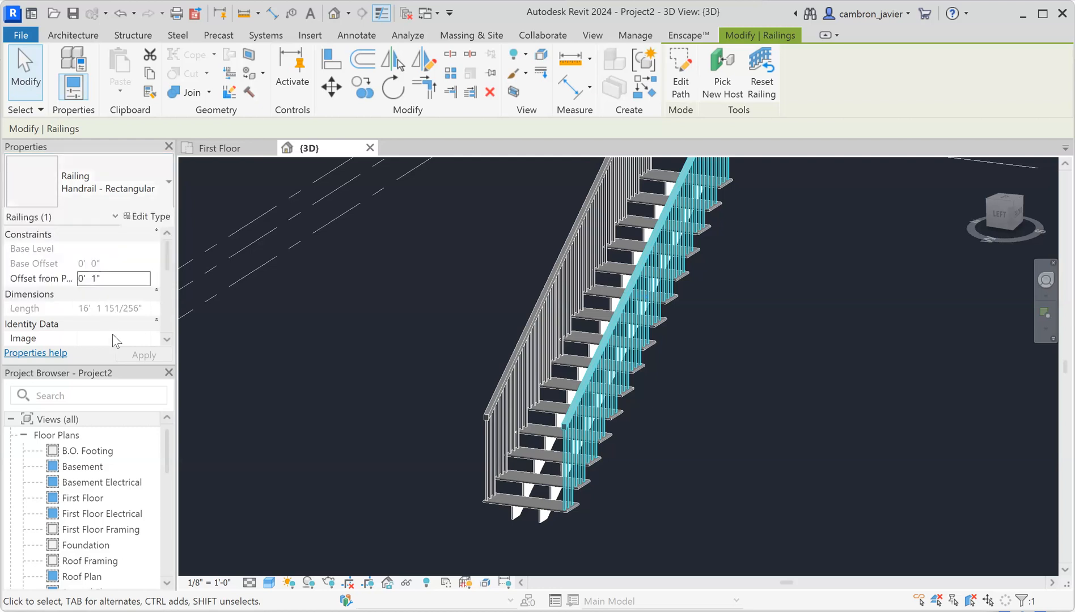
pyautogui.click(340, 328)
pyautogui.scroll(4, 611, 383)
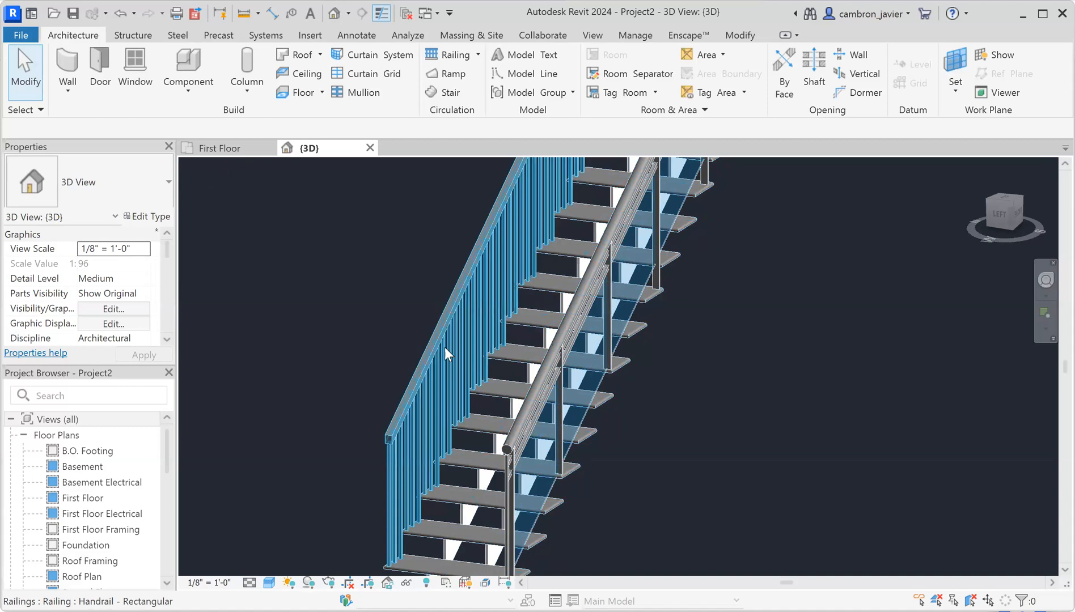
pyautogui.scroll(2, 503, 351)
pyautogui.scroll(2, 482, 404)
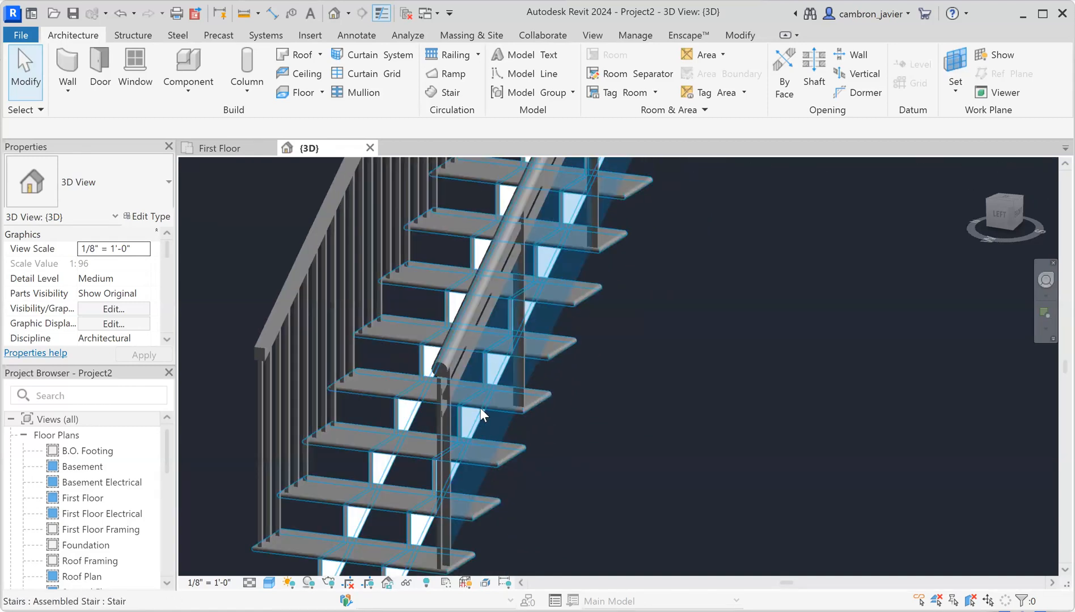
pyautogui.scroll(2, 465, 405)
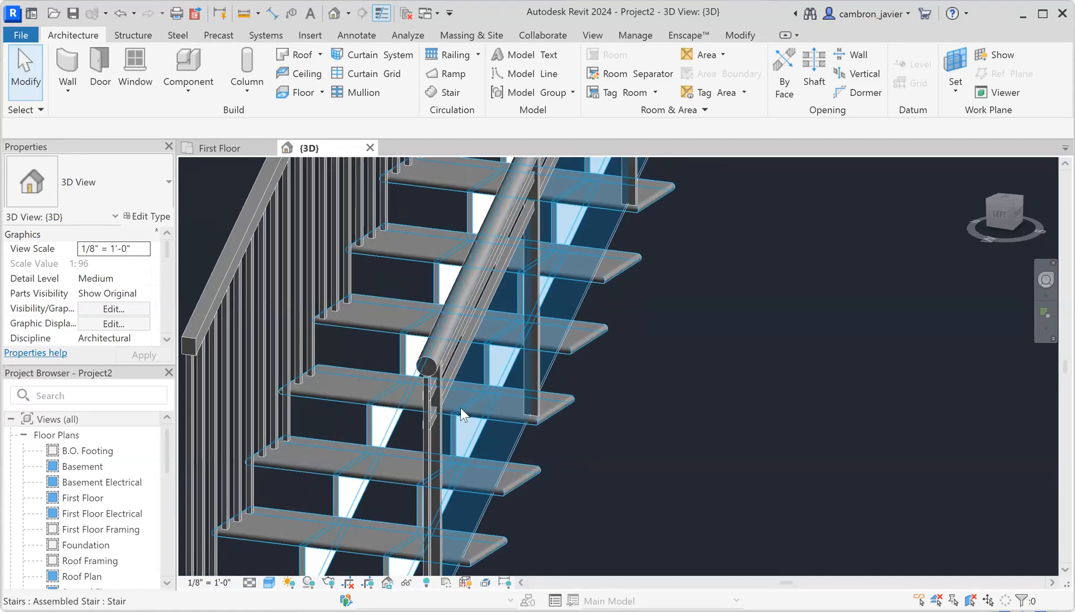
pyautogui.keyDown('shift'); pyautogui.moveTo(593, 410); pyautogui.dragTo(501, 403, button='middle'); pyautogui.keyUp('shift')
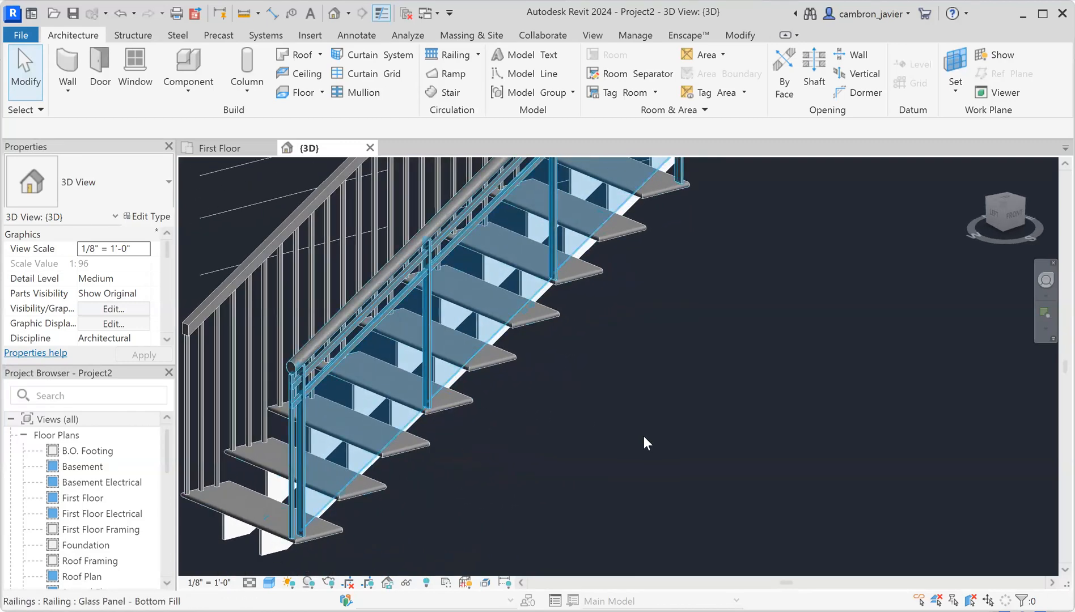
pyautogui.scroll(-3, 471, 417)
pyautogui.scroll(2, 474, 426)
pyautogui.scroll(1, 380, 388)
pyautogui.scroll(1, 380, 384)
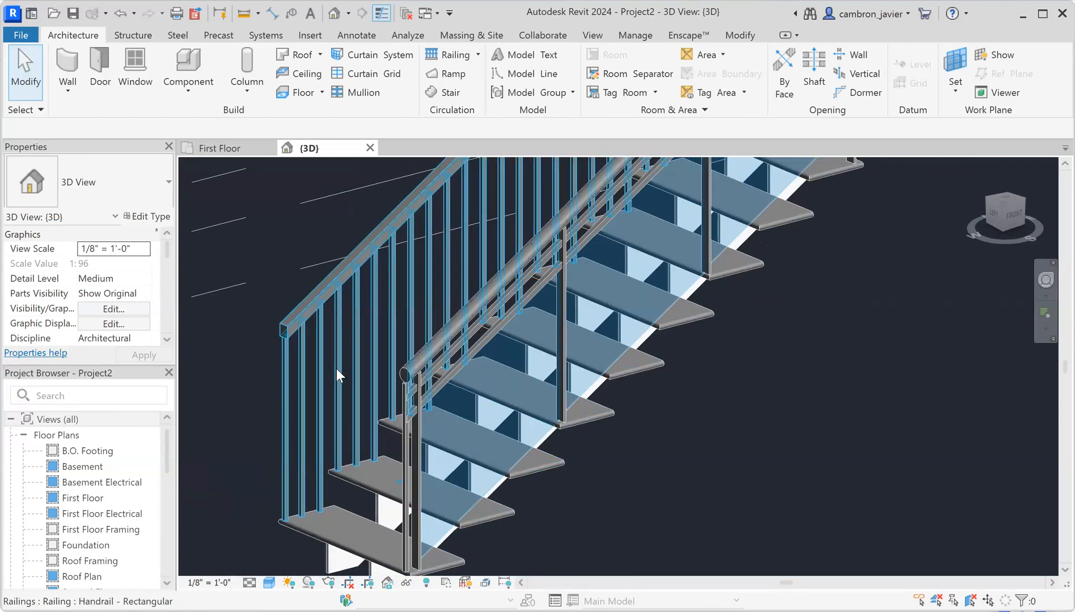
# Duplicate the glass panel railing type under the new name 'Glass Panel - Test'
pyautogui.click(147, 217)
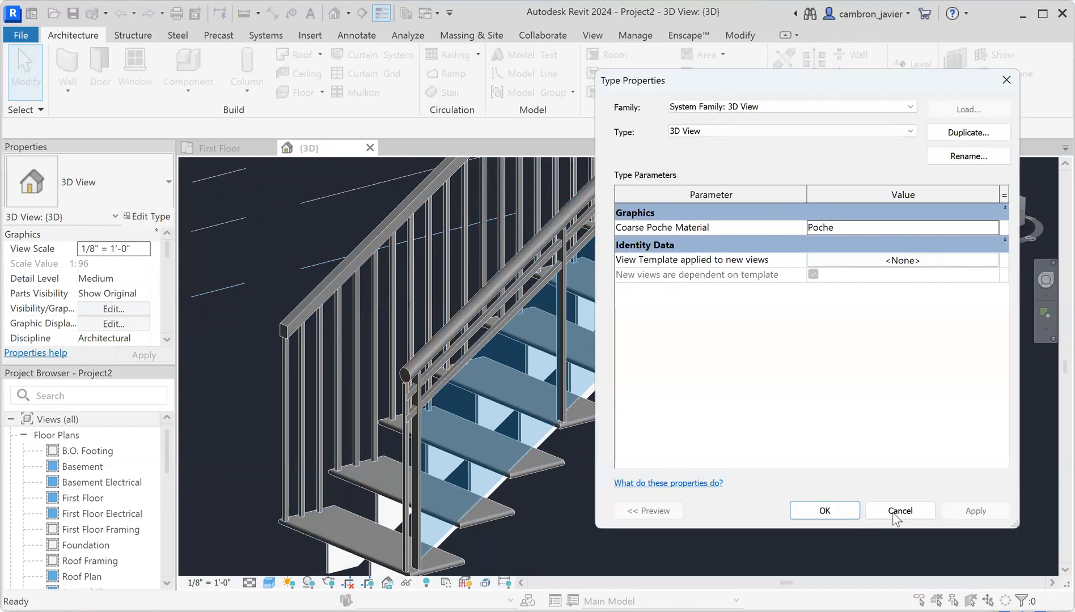
pyautogui.click(846, 508)
pyautogui.click(562, 280)
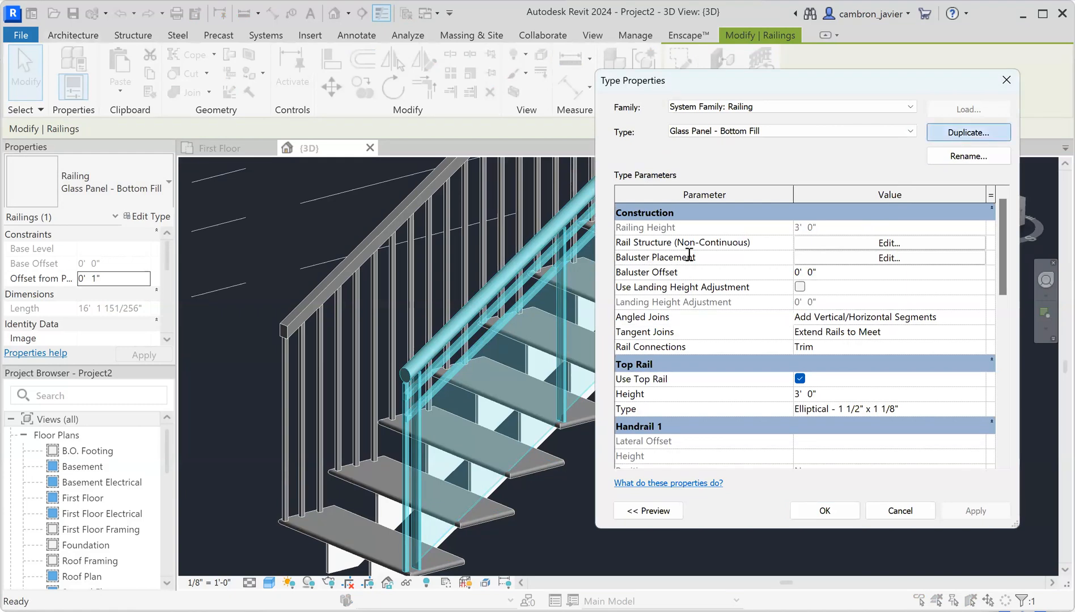
pyautogui.click(649, 259)
pyautogui.moveTo(647, 259); pyautogui.dragTo(746, 265)
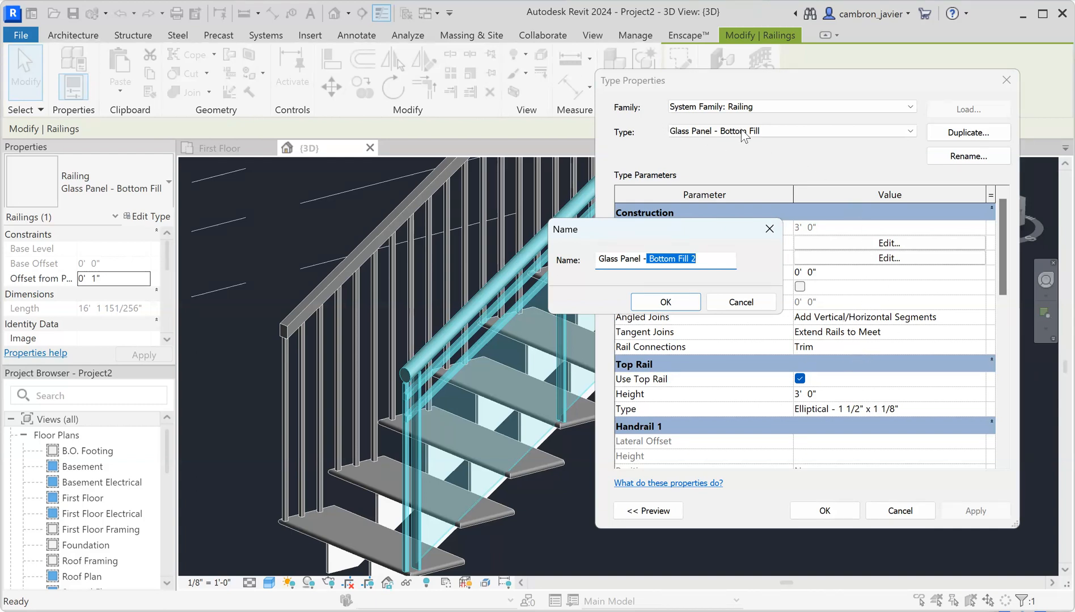
pyautogui.write('Te')
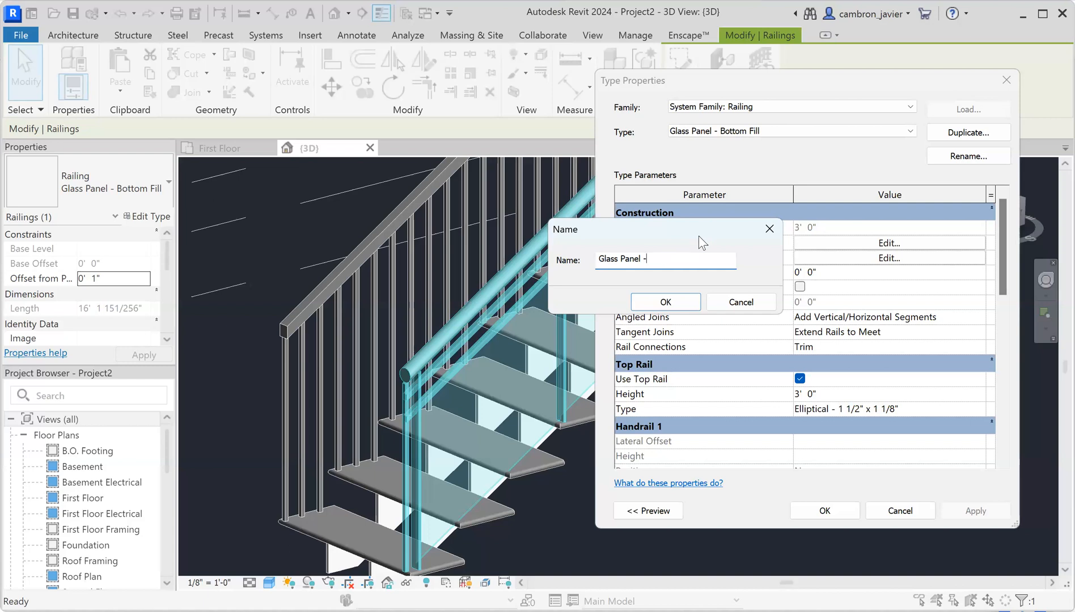
pyautogui.write('st')
pyautogui.click(685, 300)
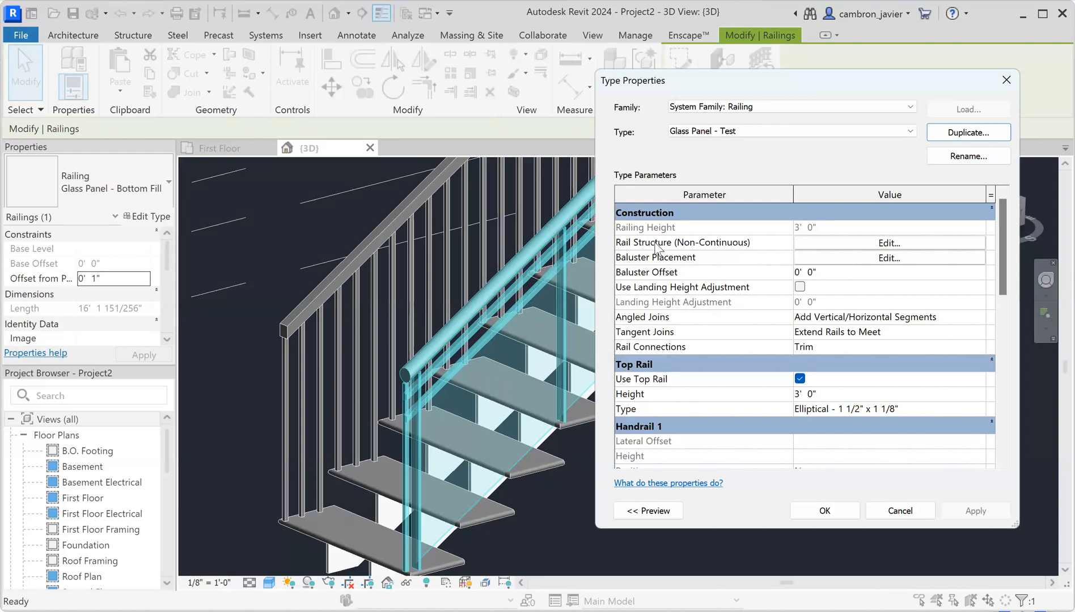
# Open the Glass Panel - Test rail structure editor with its 3D preview fully on screen
pyautogui.click(865, 244)
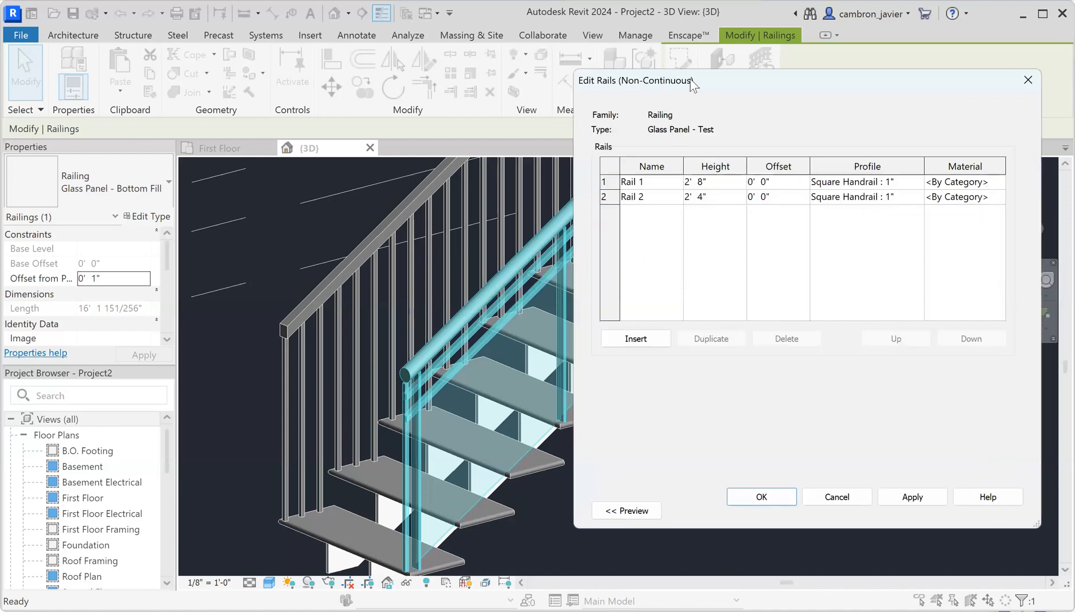
pyautogui.moveTo(811, 93); pyautogui.dragTo(846, 75)
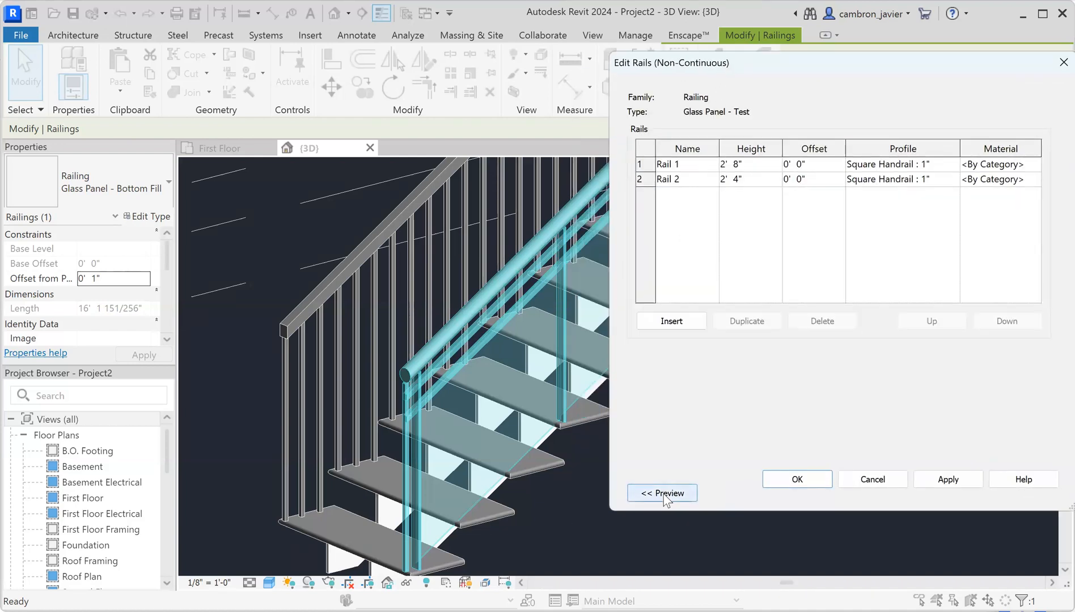
pyautogui.click(662, 493)
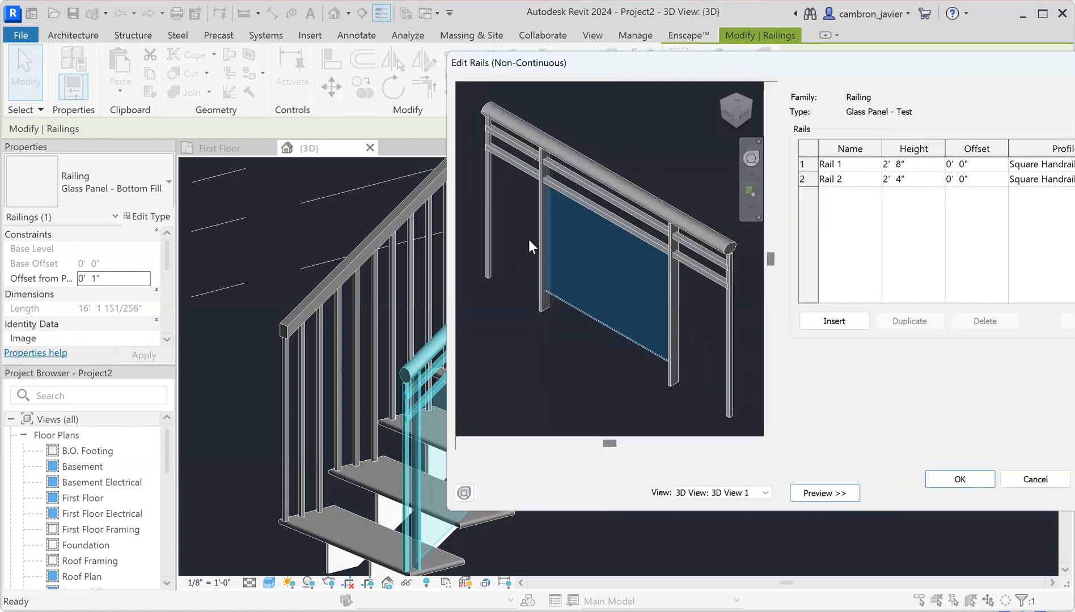
pyautogui.moveTo(842, 67); pyautogui.dragTo(526, 78)
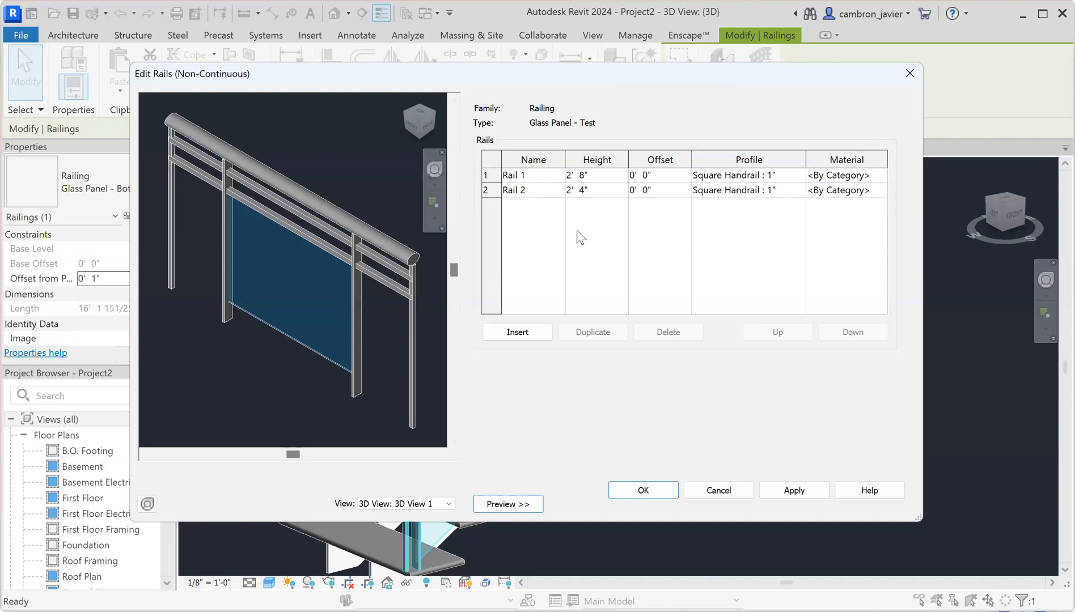
# Set Rail 2's height to 0' 4", leaving Rail 1 at 2' 8"
pyautogui.click(583, 180)
pyautogui.click(572, 190)
pyautogui.doubleClick(567, 189)
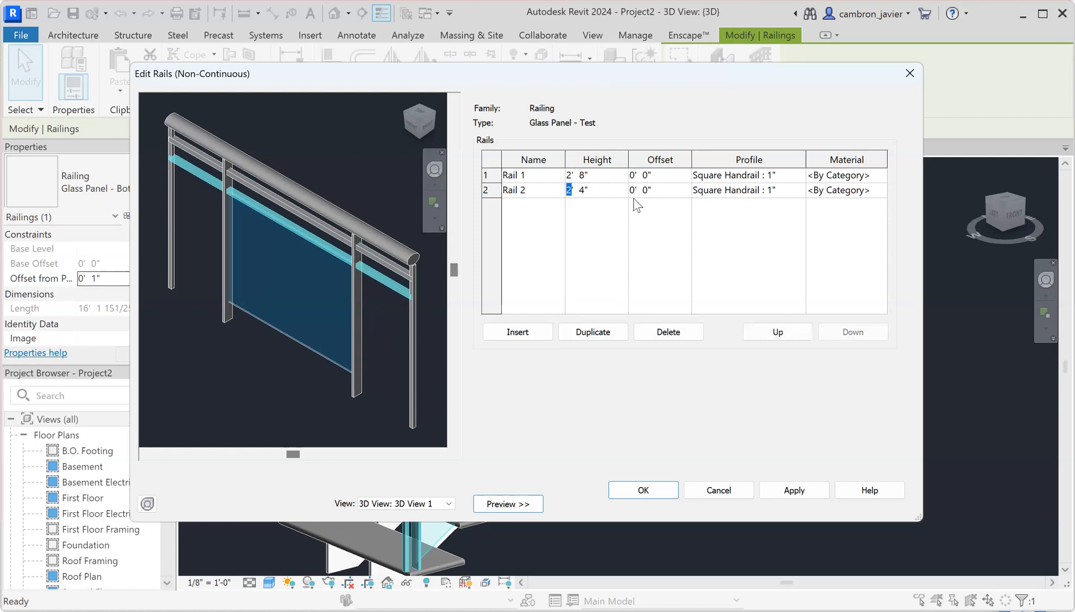
pyautogui.write('0')
pyautogui.click(796, 492)
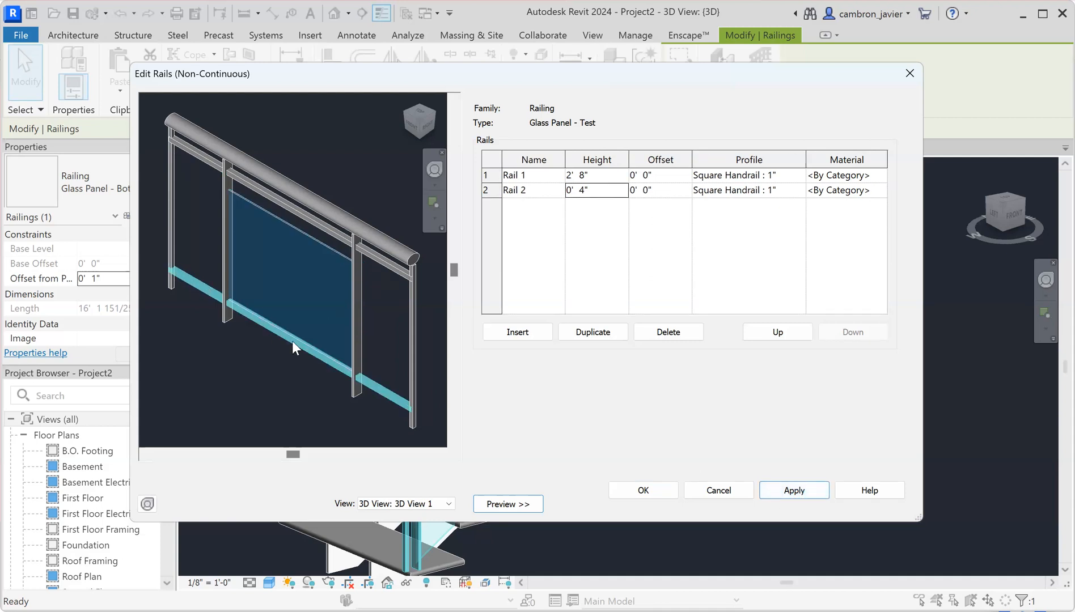
pyautogui.click(584, 176)
pyautogui.click(578, 176)
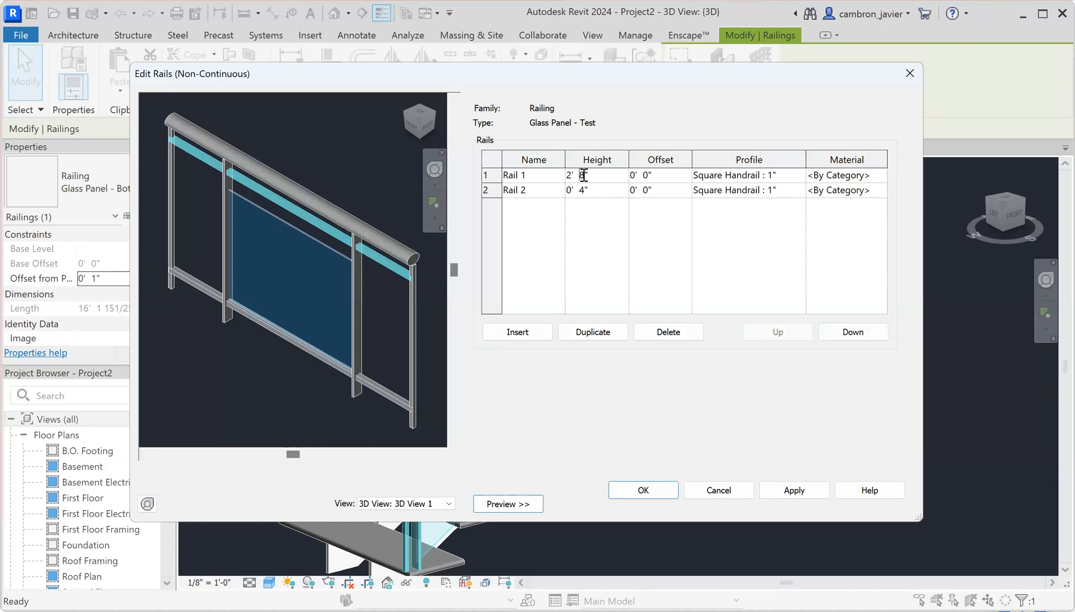
pyautogui.click(571, 237)
# Insert a new rail named Rail Mid at a height of 1' 8"
pyautogui.click(527, 337)
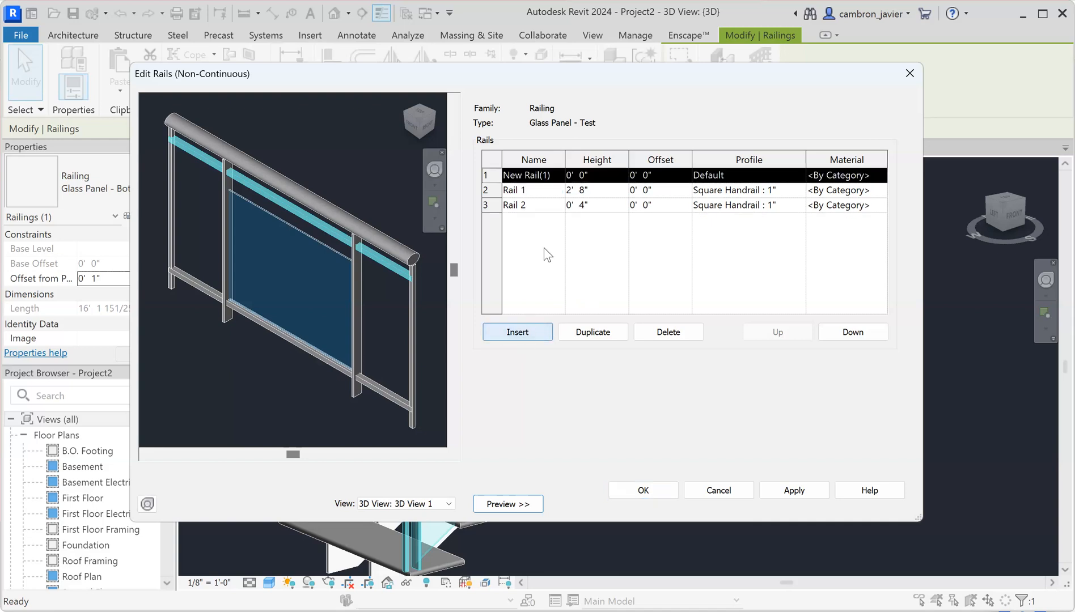
pyautogui.click(542, 177)
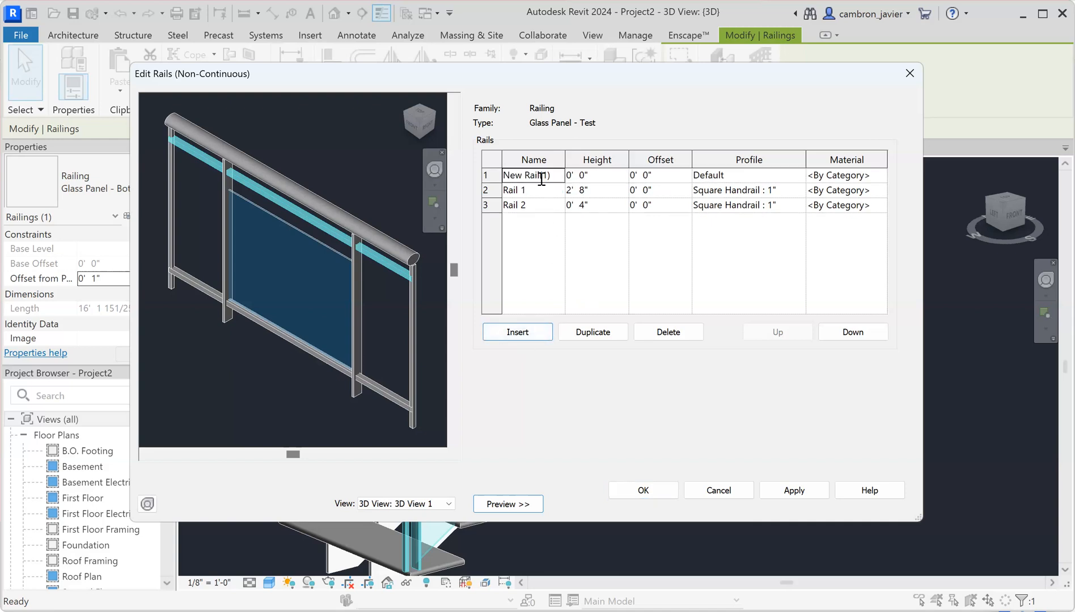
pyautogui.moveTo(554, 173); pyautogui.dragTo(473, 172)
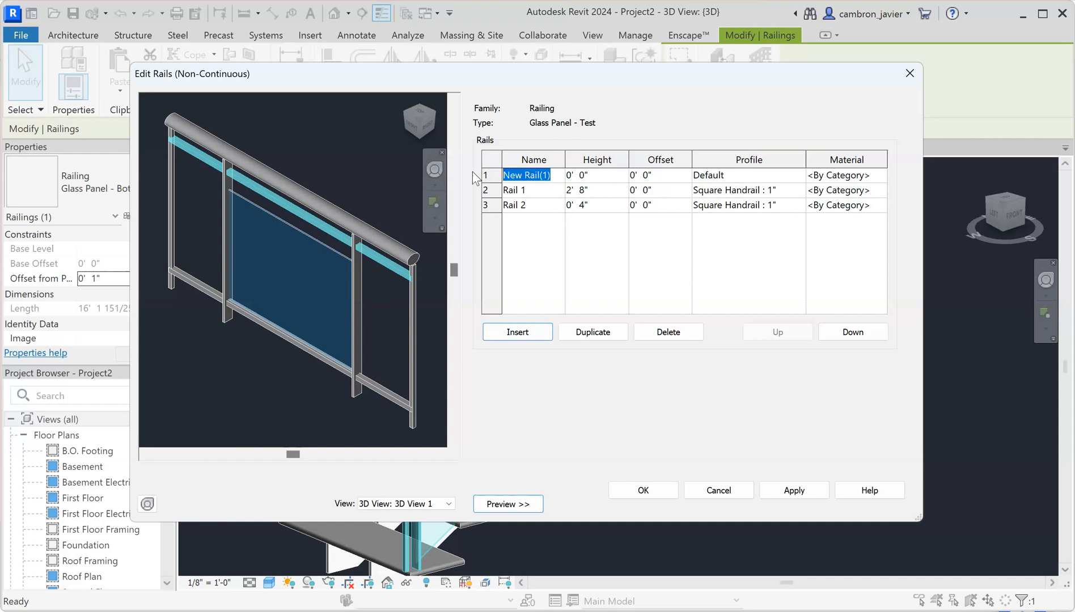
pyautogui.write('Rail Mid')
pyautogui.click(549, 272)
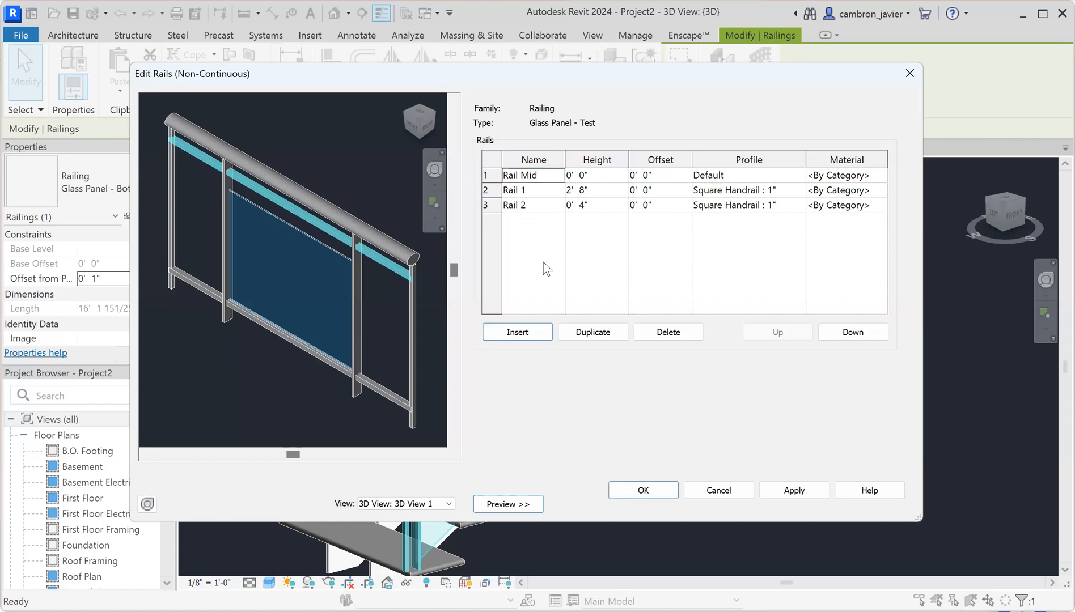
pyautogui.click(578, 175)
pyautogui.moveTo(586, 175); pyautogui.dragTo(576, 175)
pyautogui.click(587, 176)
pyautogui.moveTo(584, 176); pyautogui.dragTo(562, 179)
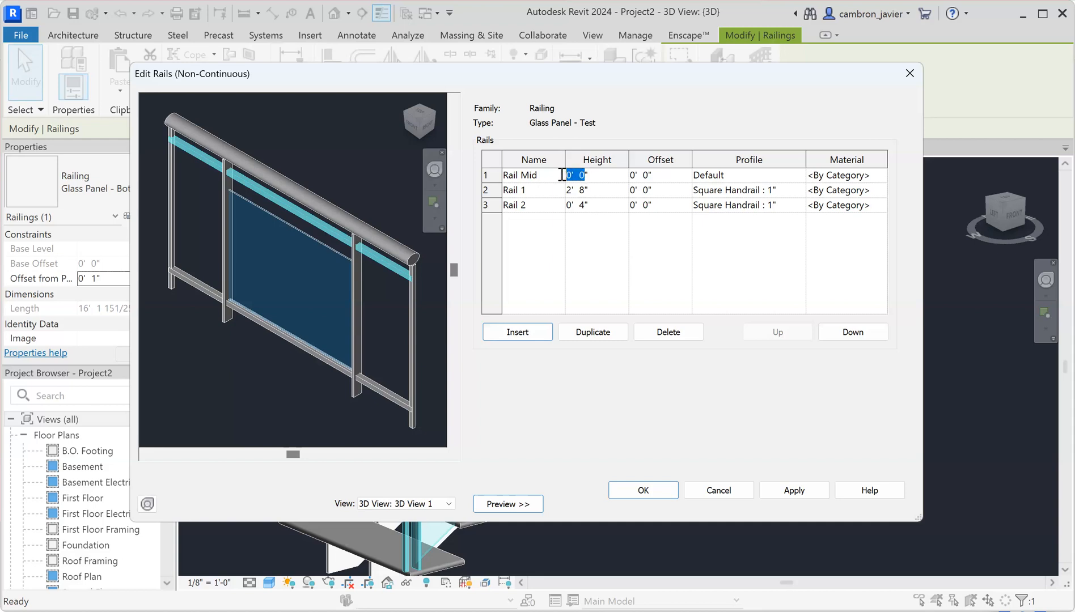
pyautogui.write('20')
pyautogui.press('Tab')
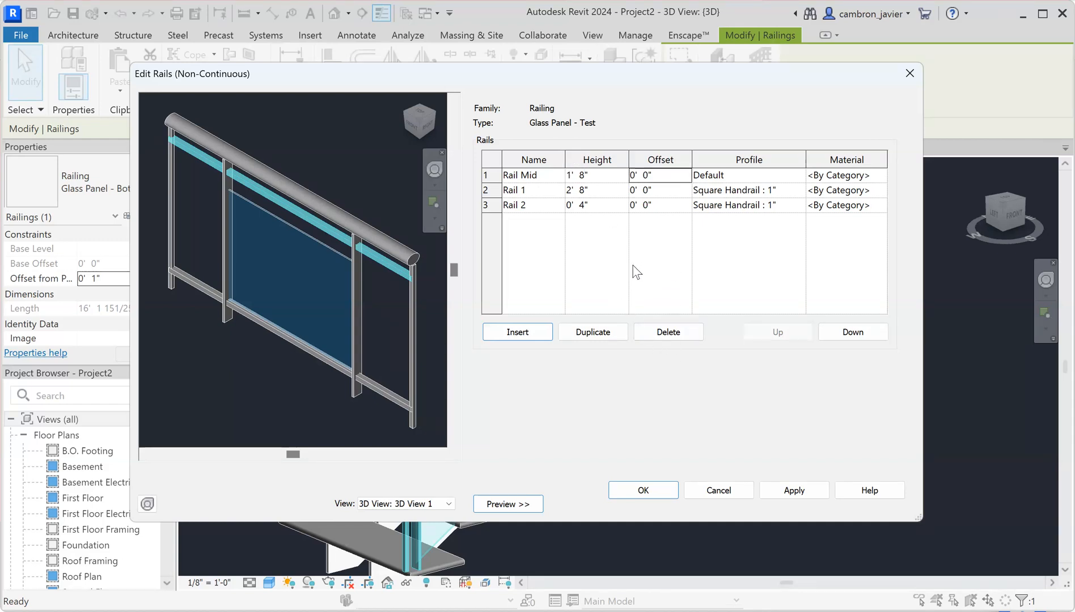
# Give Rail Mid the Square Handrail : 1" profile and 1' 10" height, then accept
pyautogui.click(722, 175)
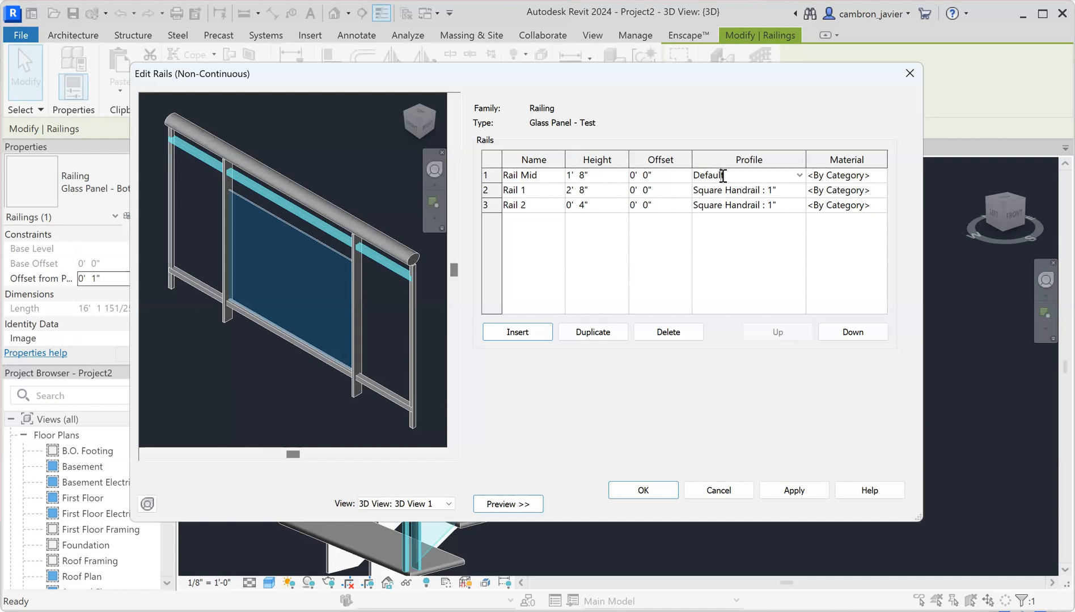
pyautogui.click(800, 176)
pyautogui.scroll(-4, 780, 224)
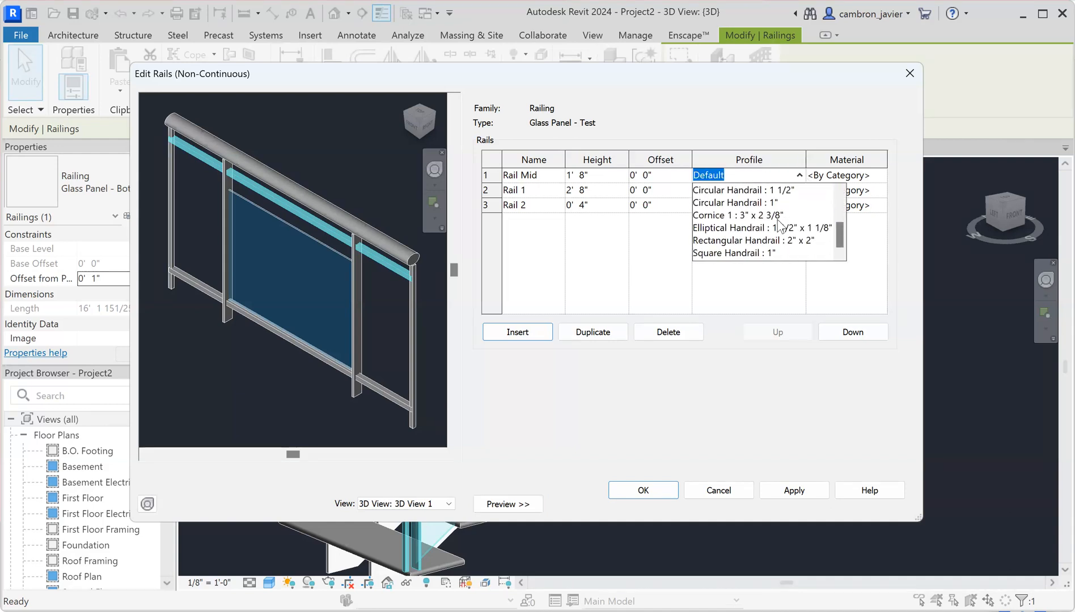
pyautogui.click(732, 253)
pyautogui.click(791, 491)
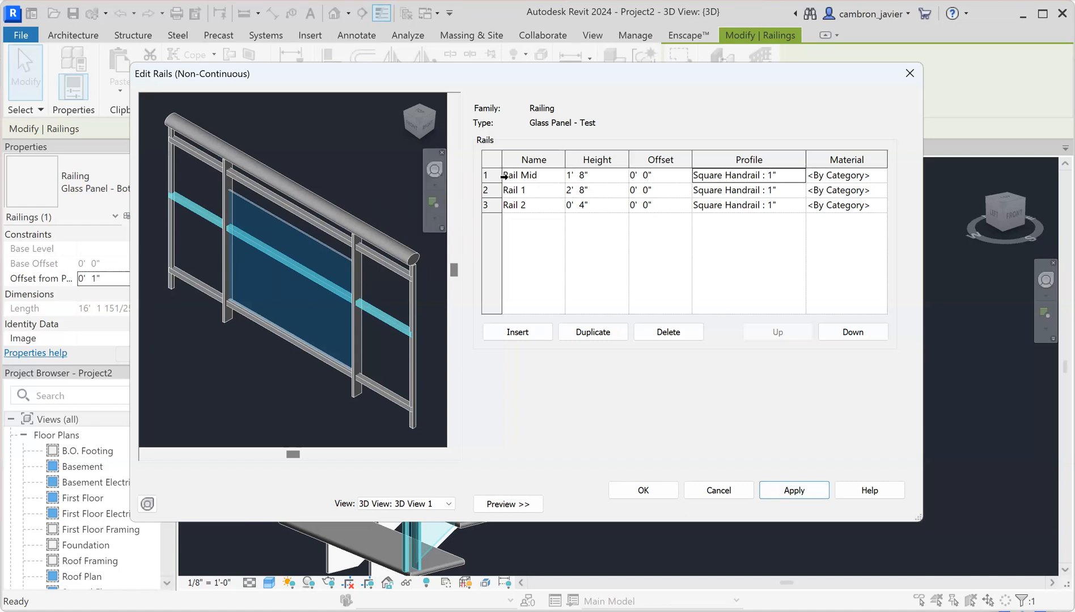
pyautogui.click(584, 174)
pyautogui.press('BackSpace')
pyautogui.write('1')
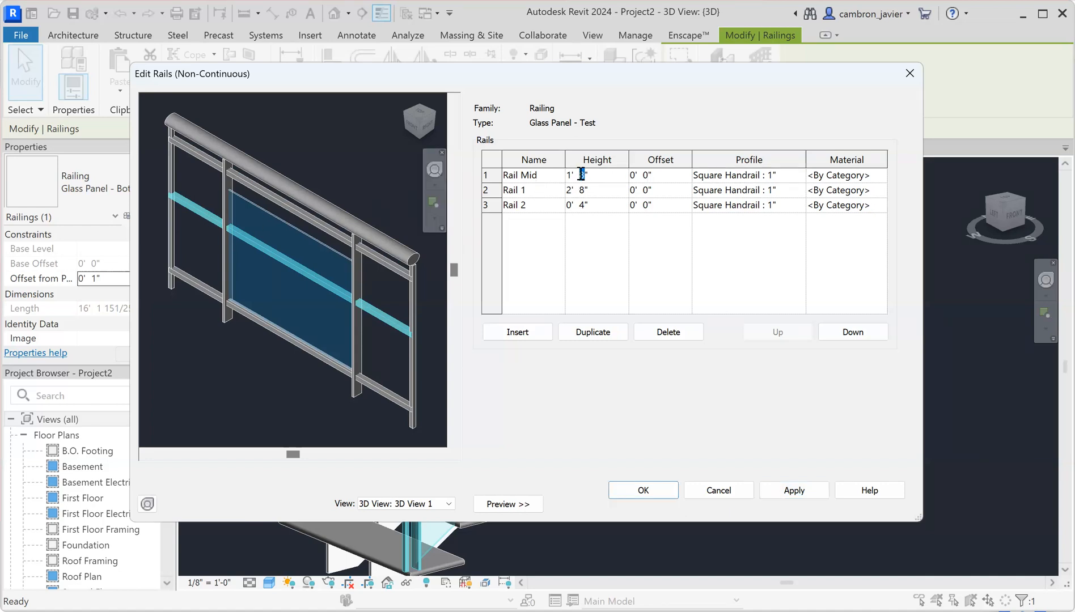
pyautogui.write('0')
pyautogui.click(805, 492)
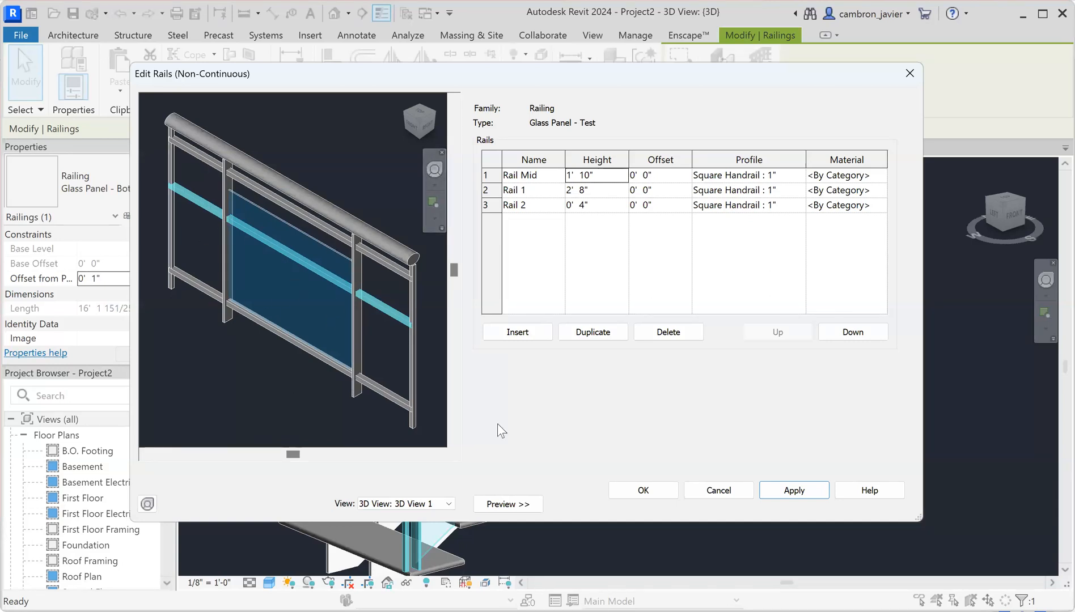
pyautogui.click(652, 491)
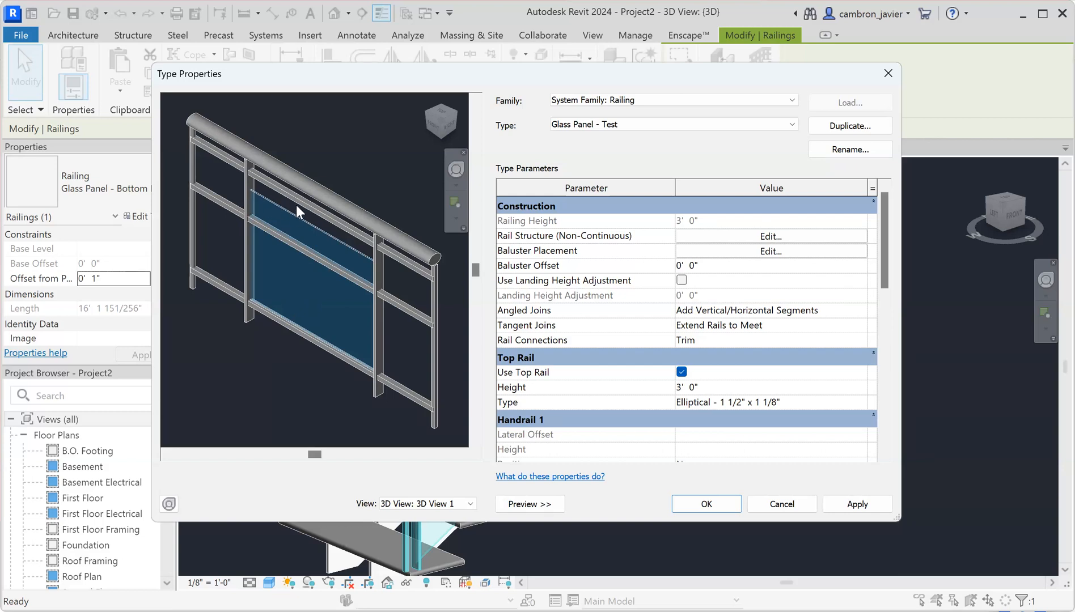
# Set the Panel - Glass baluster's base to Rail 2, keep its top at Rail 1, and apply
pyautogui.click(692, 250)
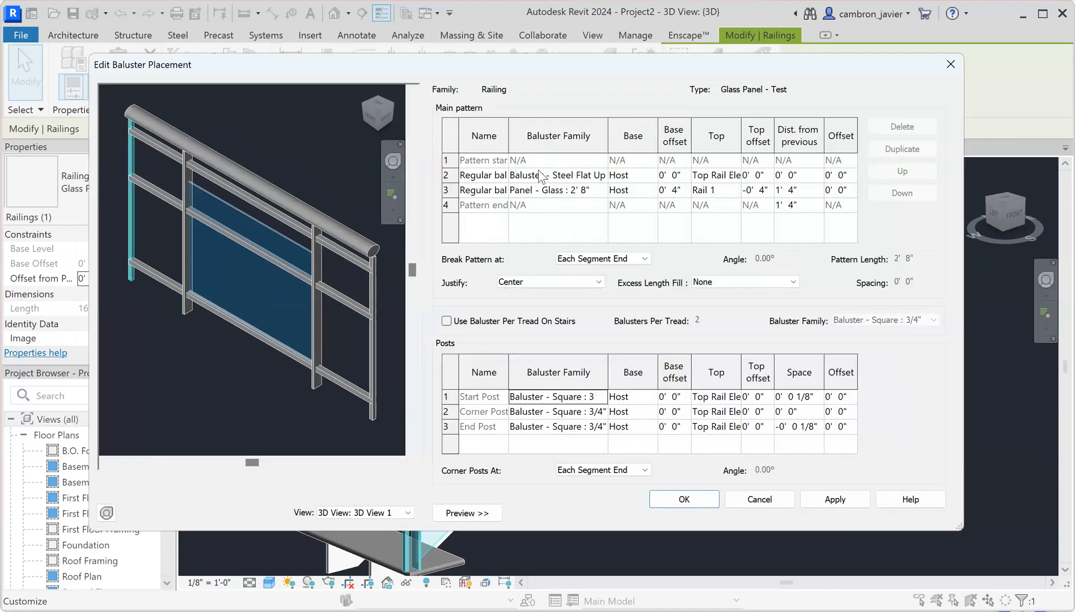
pyautogui.click(521, 191)
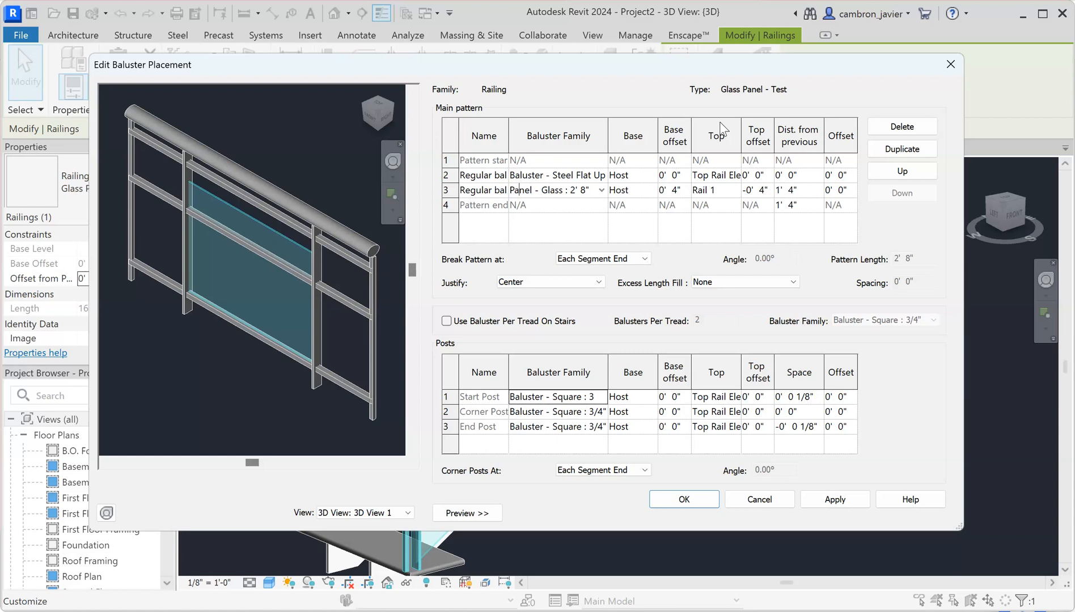
pyautogui.click(625, 196)
pyautogui.click(652, 191)
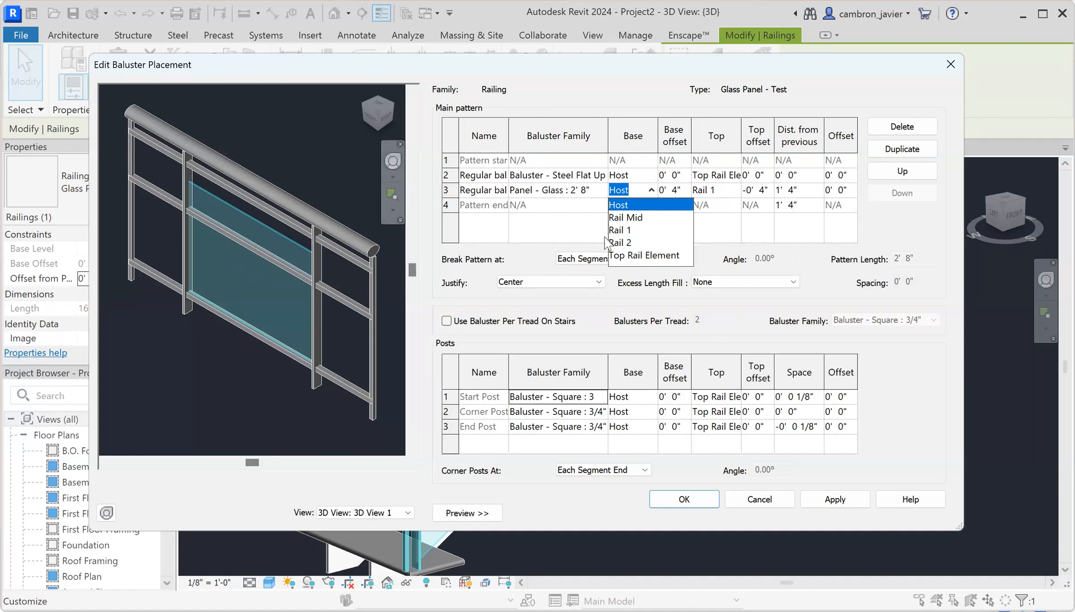
pyautogui.click(624, 243)
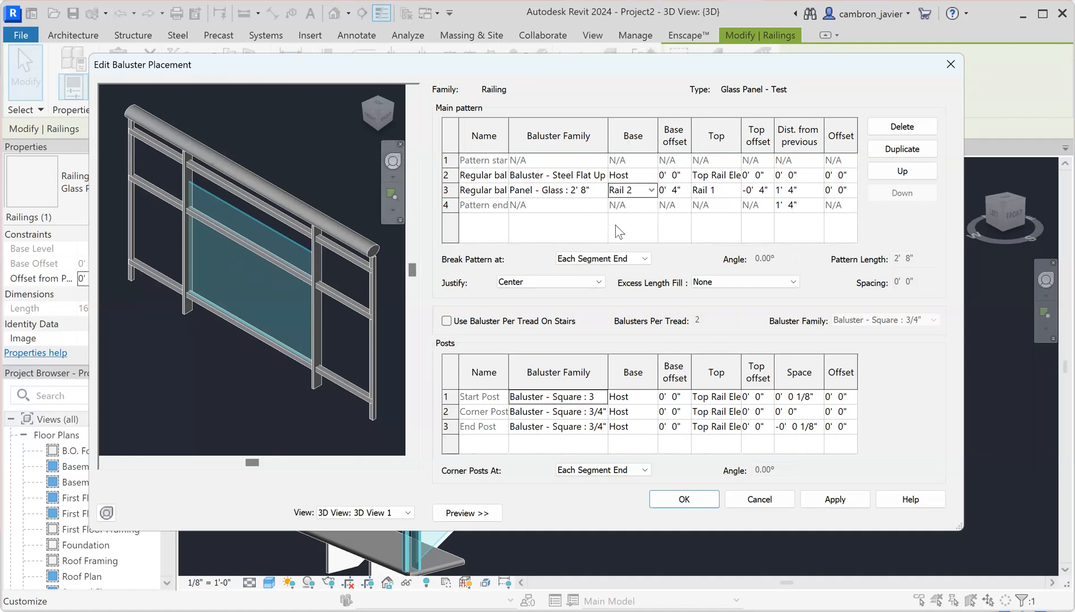
pyautogui.click(719, 192)
pyautogui.click(734, 191)
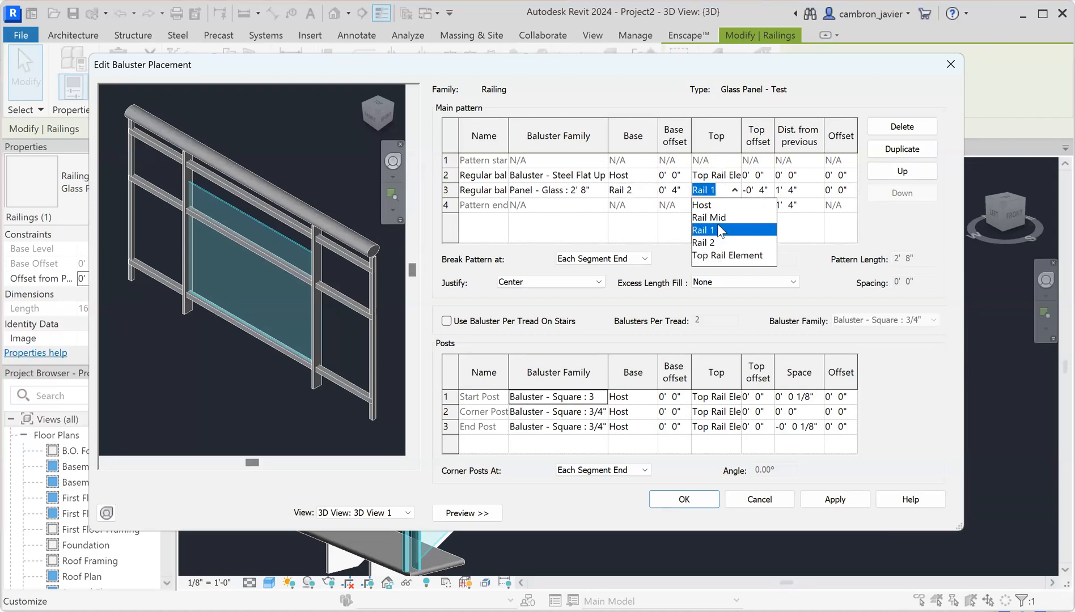
pyautogui.click(716, 231)
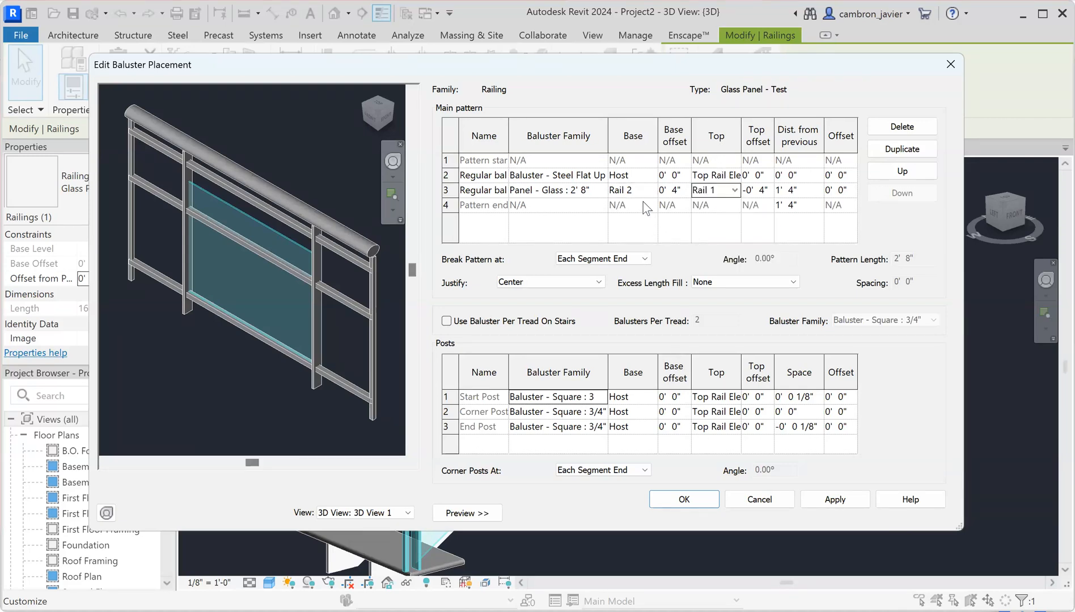
pyautogui.click(855, 506)
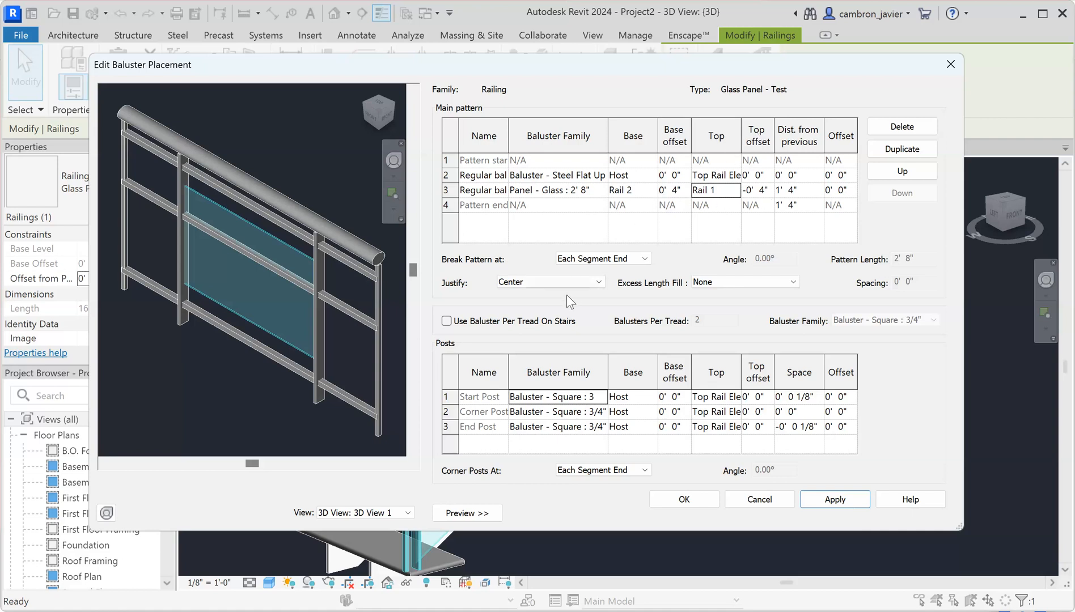
# Set the glass panel's base and top offsets to 0' 0", apply, and confirm baluster placement
pyautogui.click(672, 191)
pyautogui.press('BackSpace')
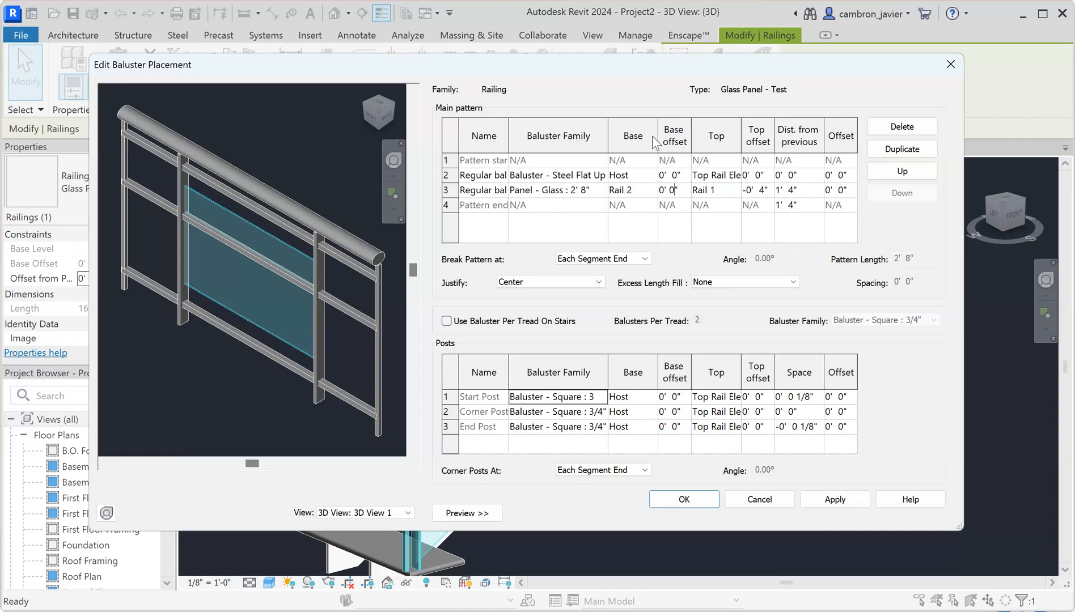
pyautogui.click(765, 190)
pyautogui.press('Left')
pyautogui.press('BackSpace')
pyautogui.click(854, 498)
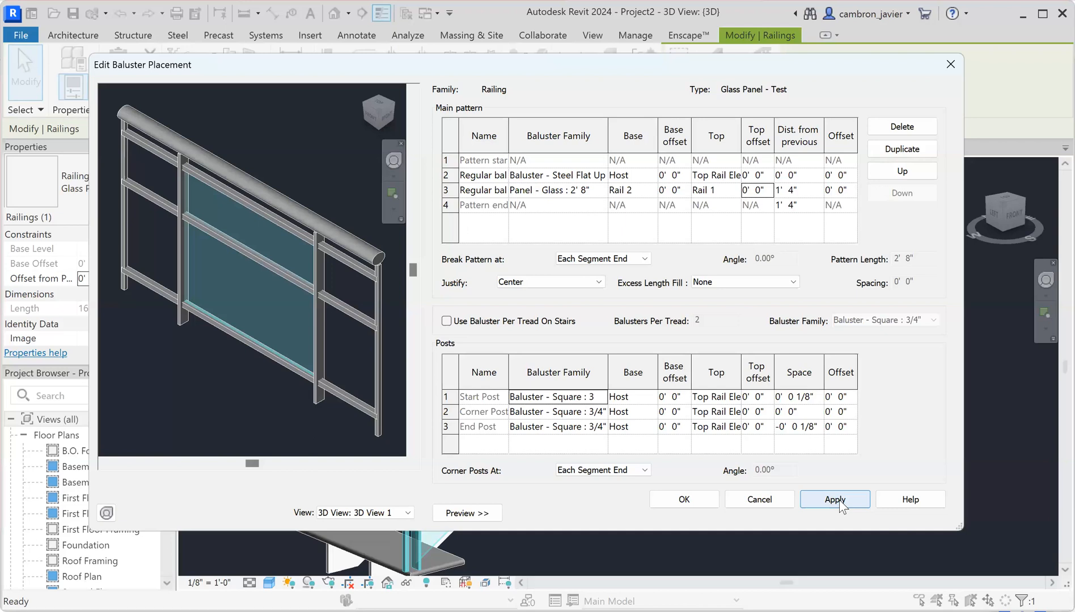
pyautogui.click(693, 500)
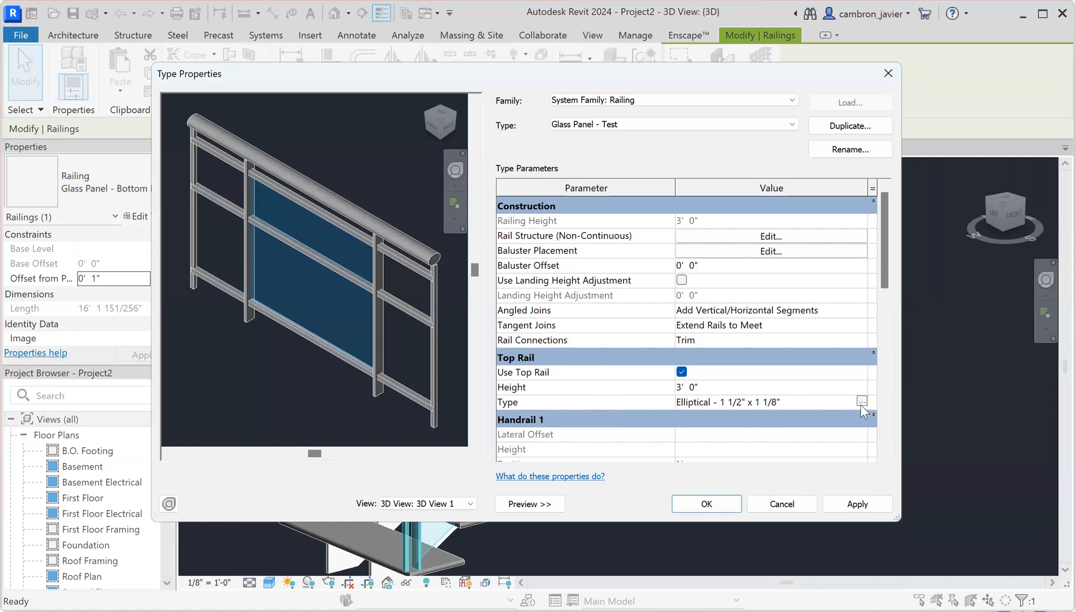
# Change the top rail type's profile to Rectangular Handrail : 2" x 2" and apply it
pyautogui.click(860, 404)
pyautogui.click(860, 401)
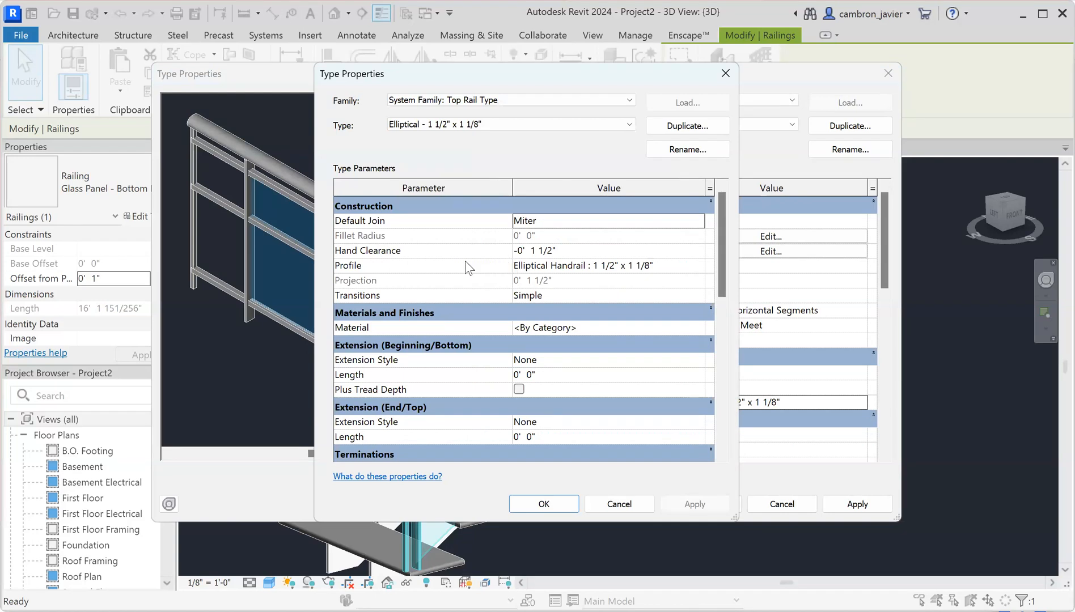
pyautogui.click(568, 266)
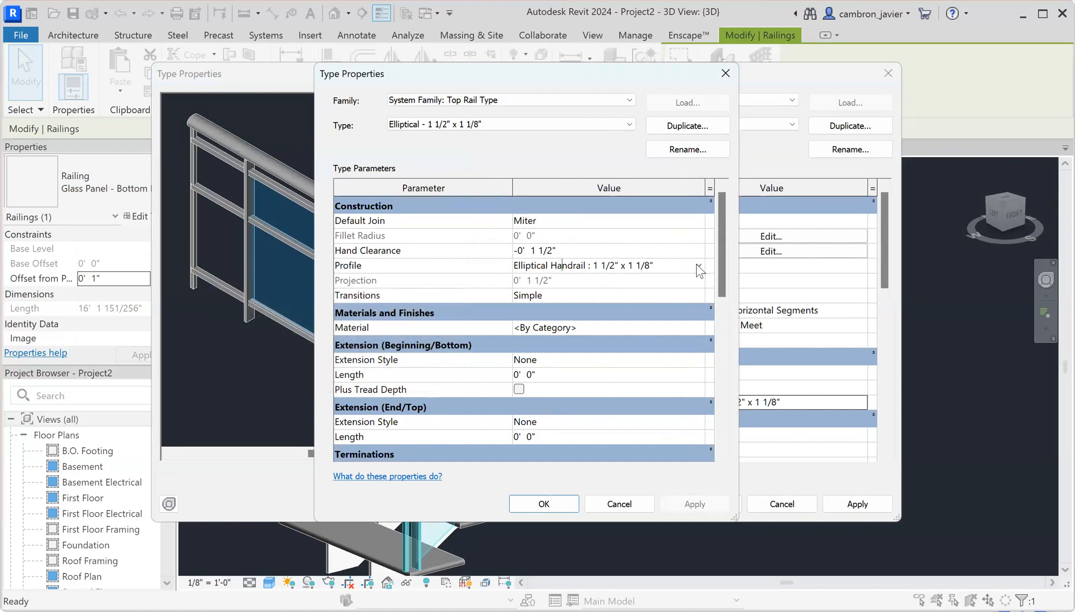
pyautogui.click(698, 266)
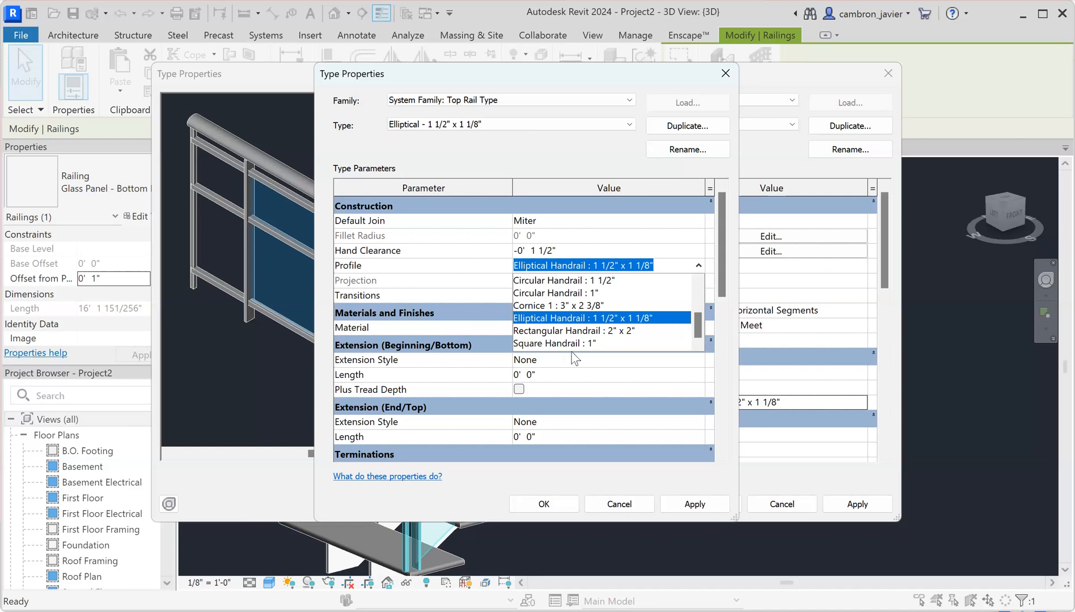
pyautogui.click(546, 330)
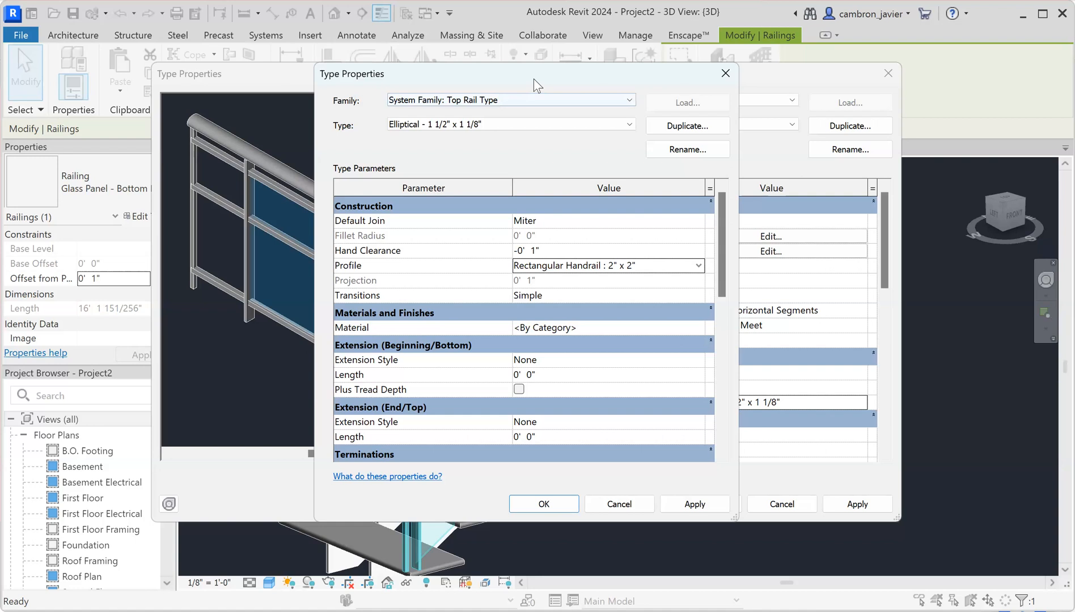
pyautogui.click(760, 505)
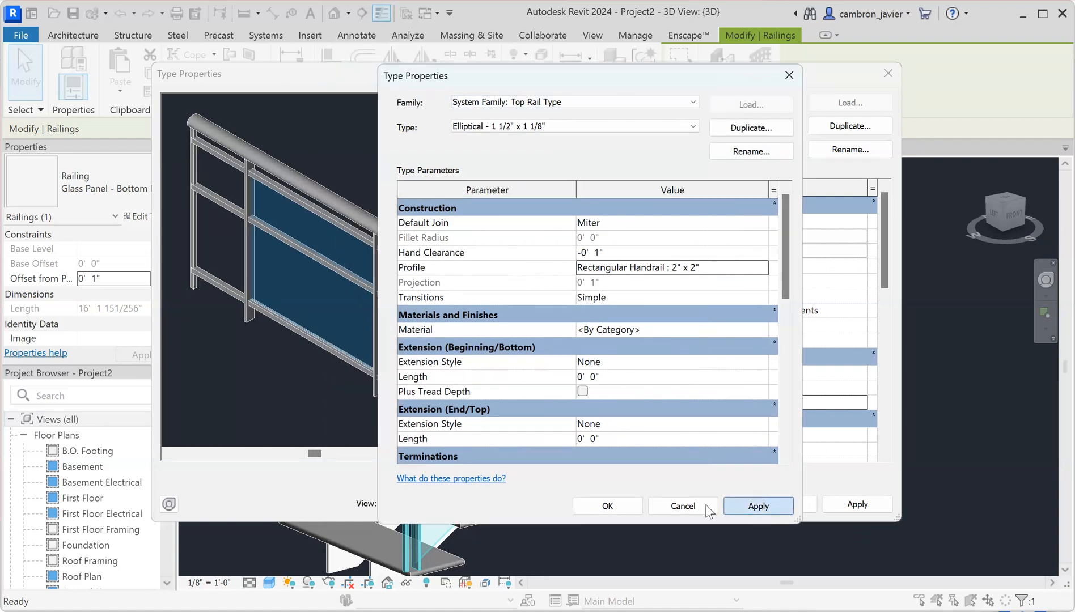
pyautogui.click(628, 507)
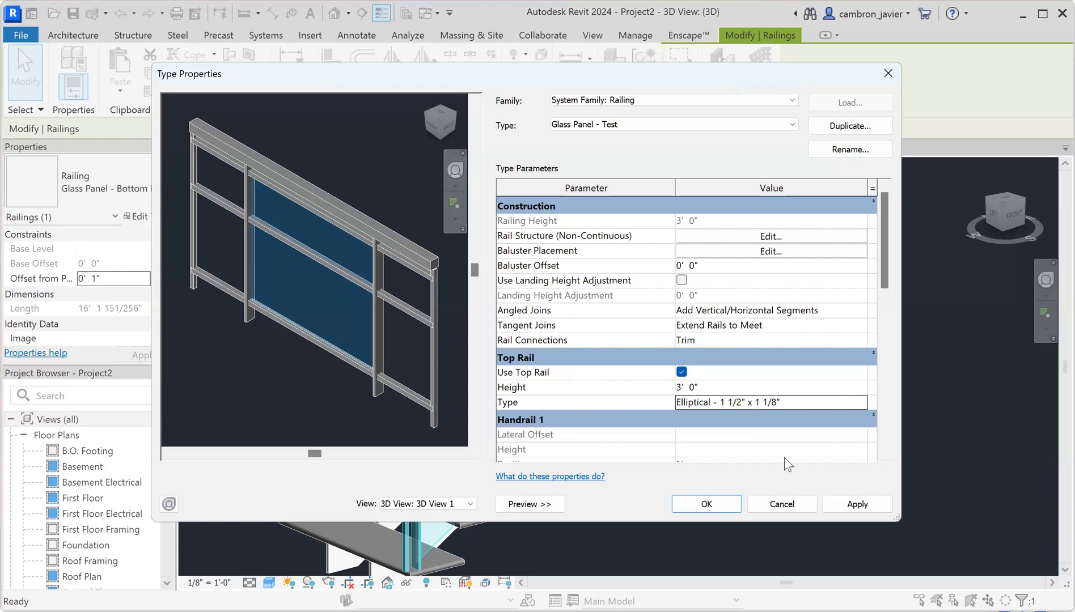
pyautogui.click(858, 504)
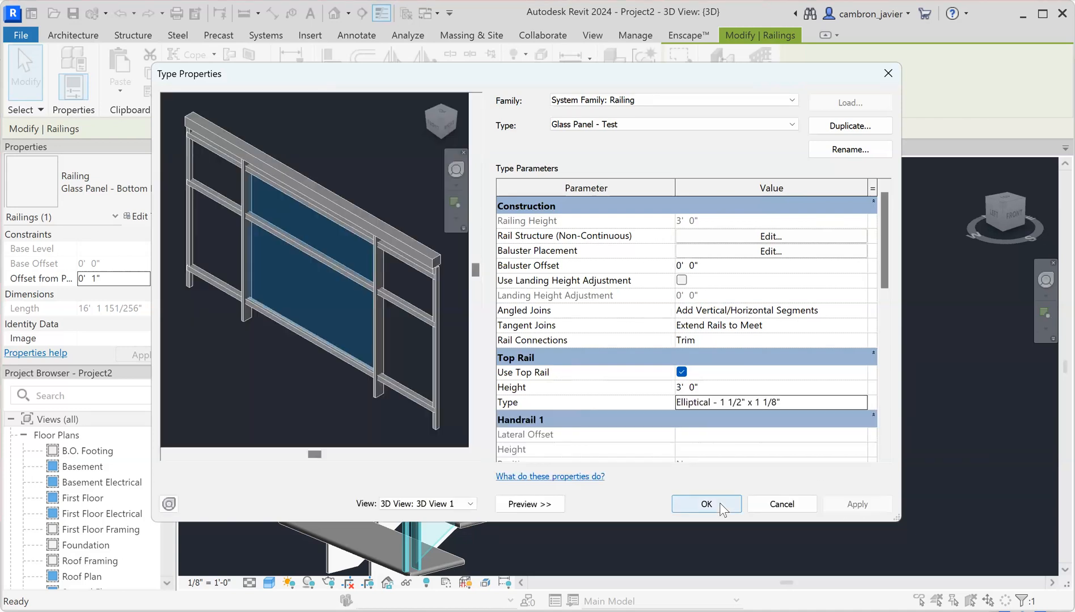
# Close the railing type settings and switch the other stair railing to Glass Panel - Test
pyautogui.click(720, 503)
pyautogui.click(691, 466)
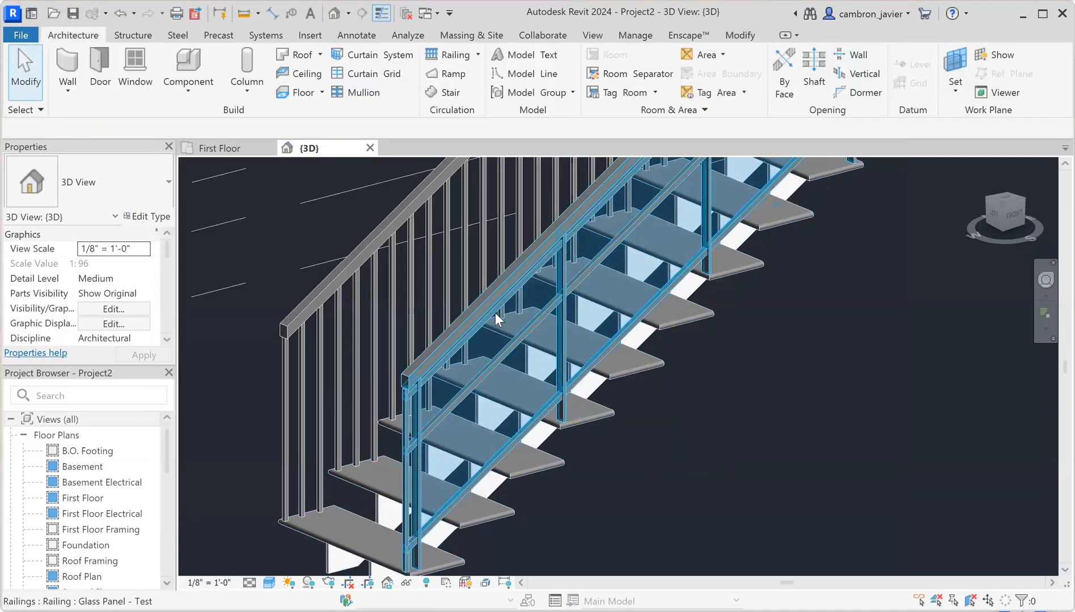
pyautogui.scroll(-1, 568, 286)
pyautogui.scroll(-1, 620, 346)
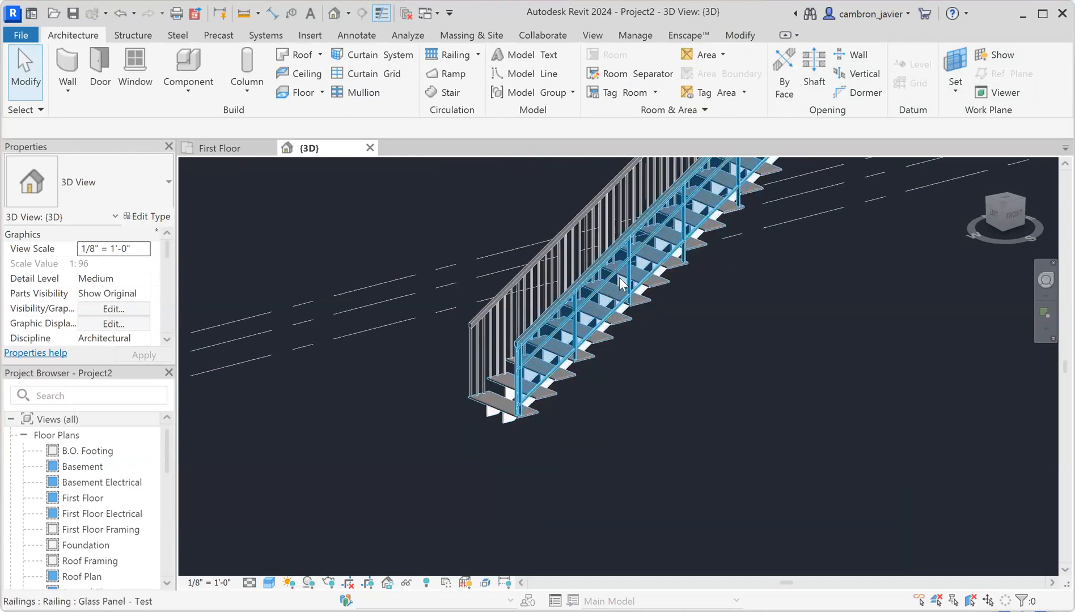
pyautogui.scroll(-1, 652, 297)
pyautogui.scroll(3, 628, 174)
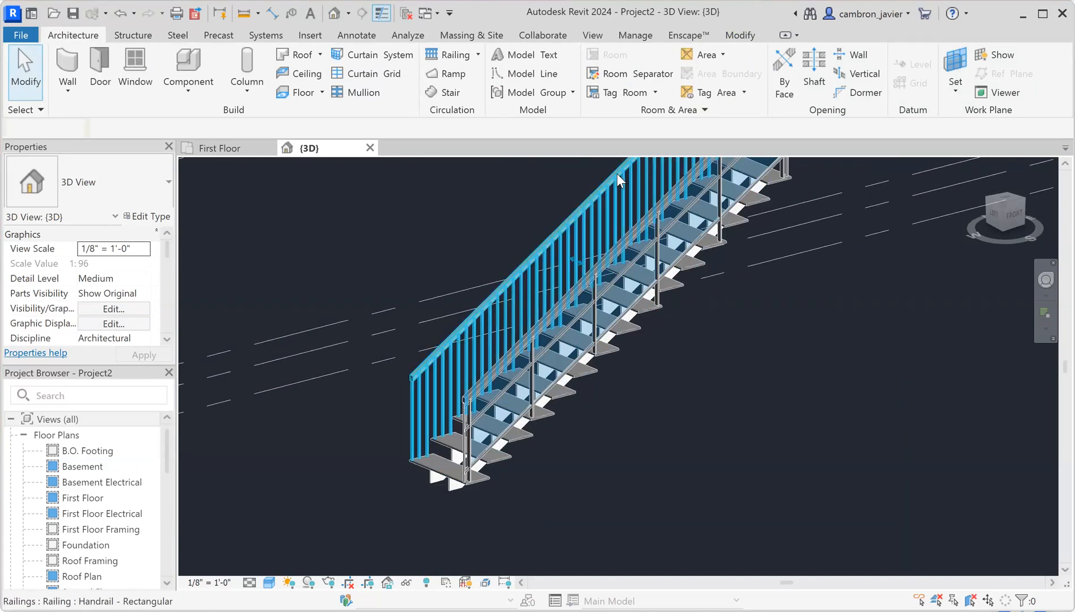
pyautogui.click(617, 174)
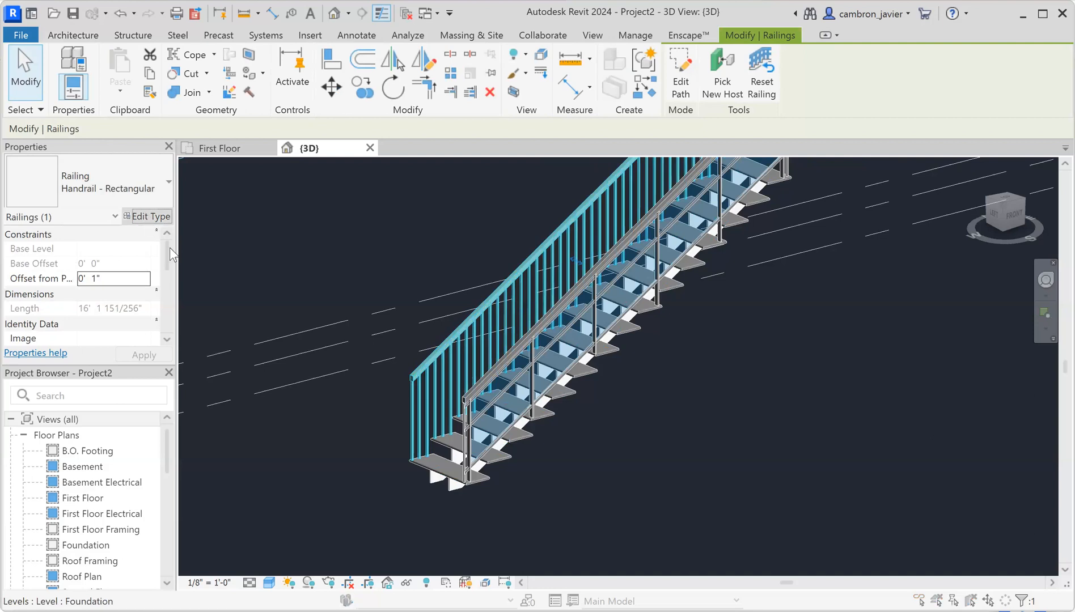
pyautogui.click(155, 221)
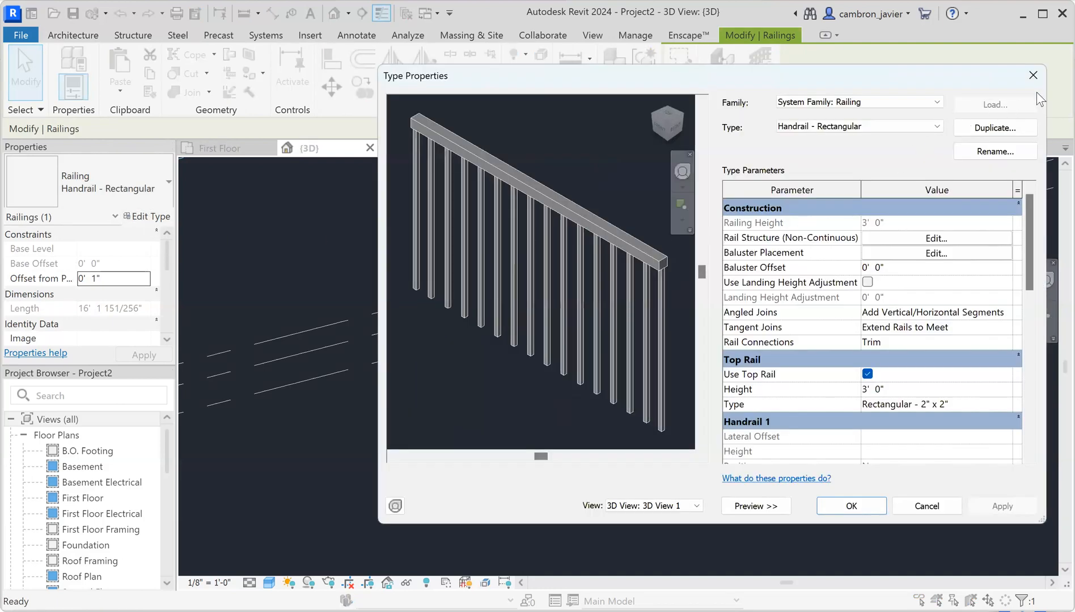
pyautogui.click(1033, 75)
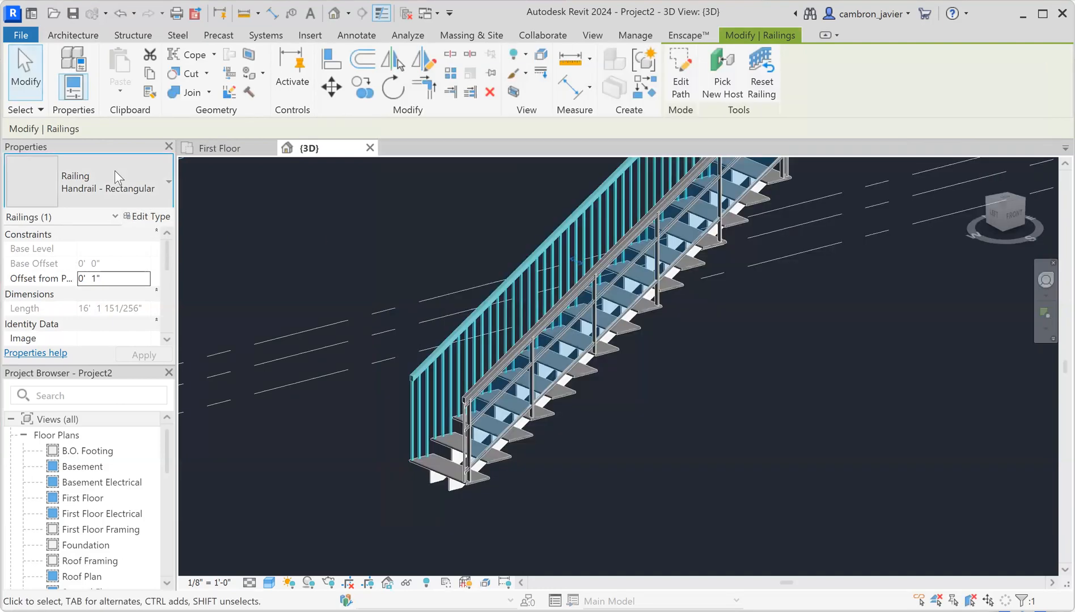
pyautogui.click(114, 171)
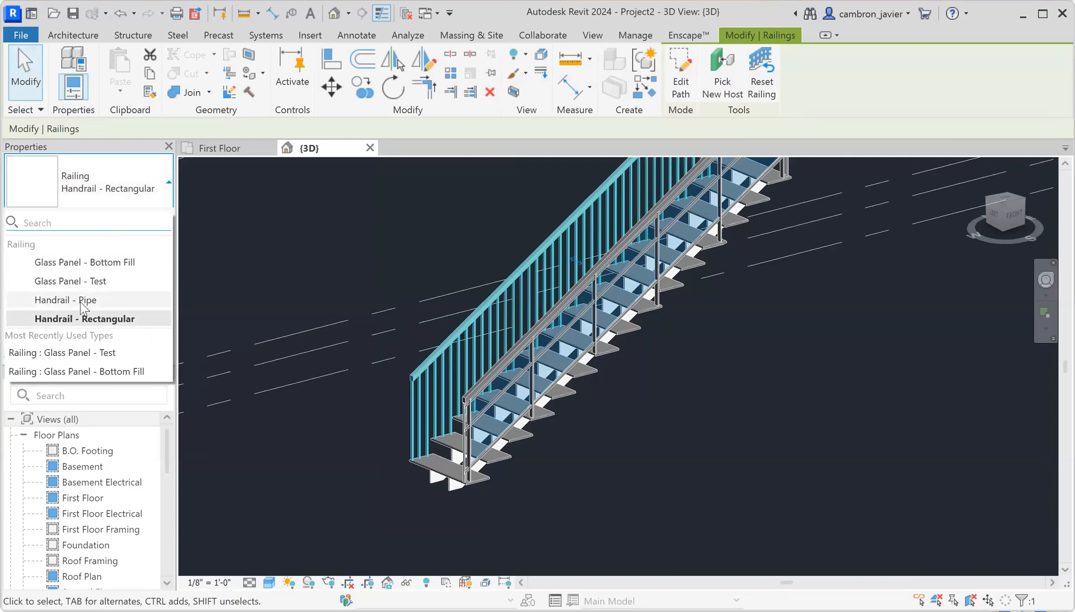
pyautogui.click(83, 281)
pyautogui.click(403, 289)
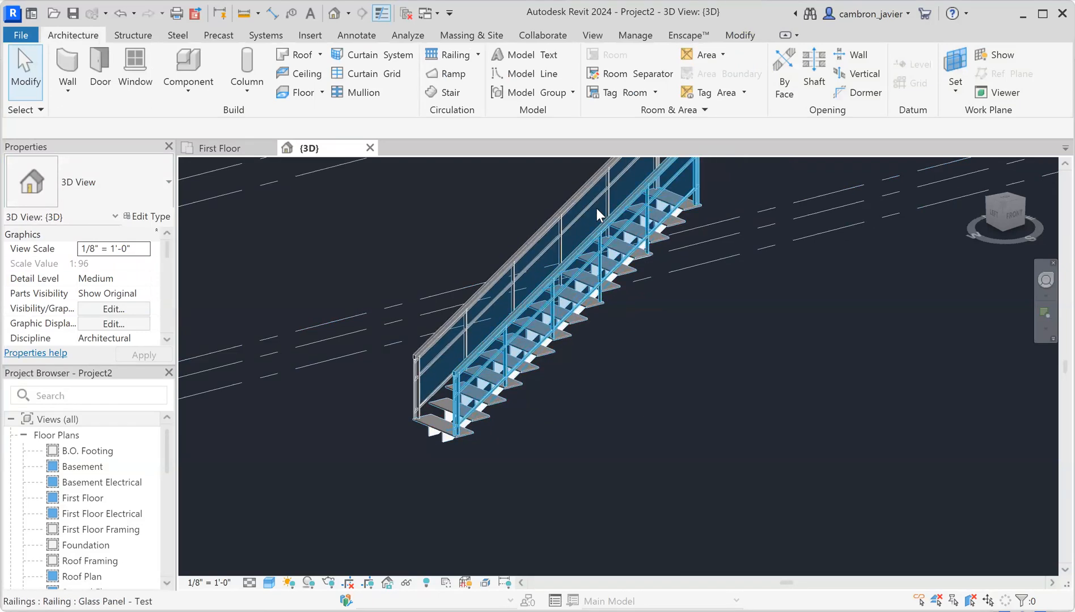
# Orbit and zoom around the stair to inspect the new glass-panel railings
pyautogui.scroll(-2, 597, 216)
pyautogui.scroll(5, 587, 326)
pyautogui.keyDown('shift'); pyautogui.moveTo(539, 309); pyautogui.dragTo(802, 268, button='middle'); pyautogui.keyUp('shift')
pyautogui.scroll(2, 531, 269)
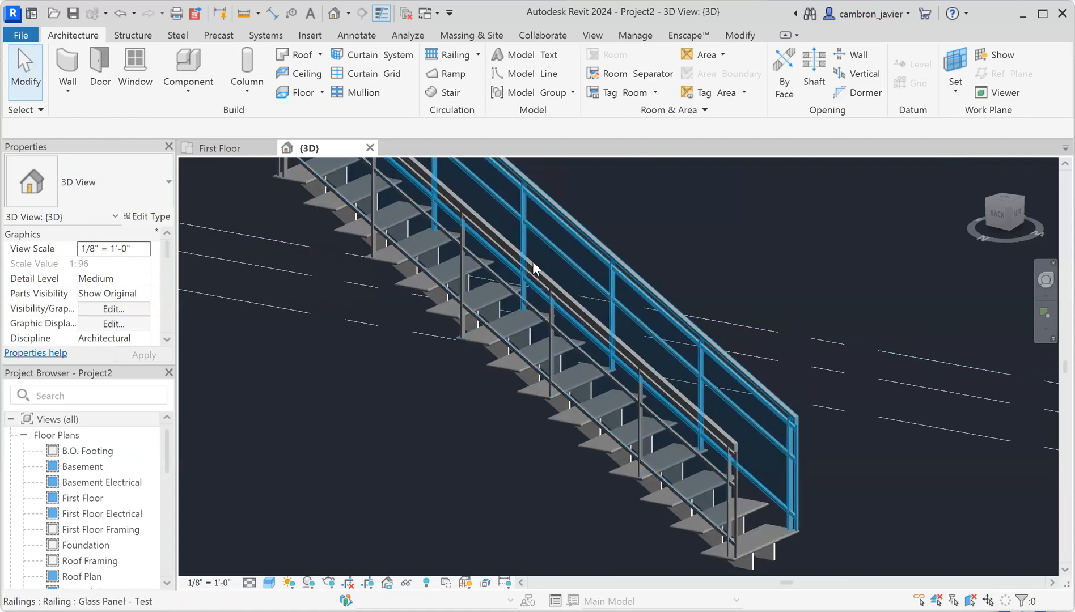
pyautogui.keyDown('shift'); pyautogui.moveTo(532, 261); pyautogui.dragTo(585, 318, button='middle'); pyautogui.keyUp('shift')
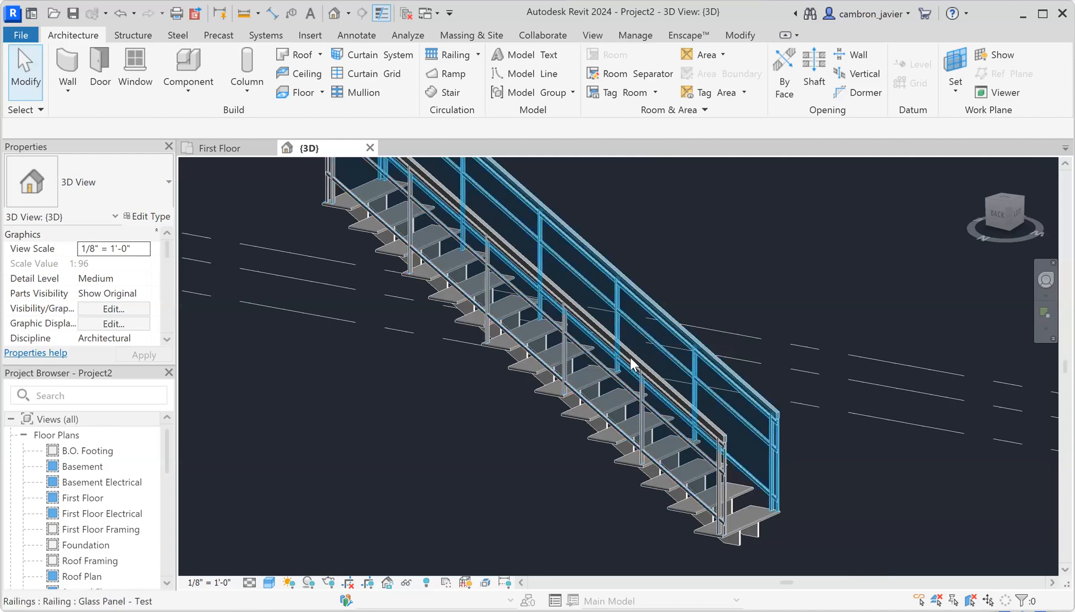
pyautogui.scroll(2, 639, 383)
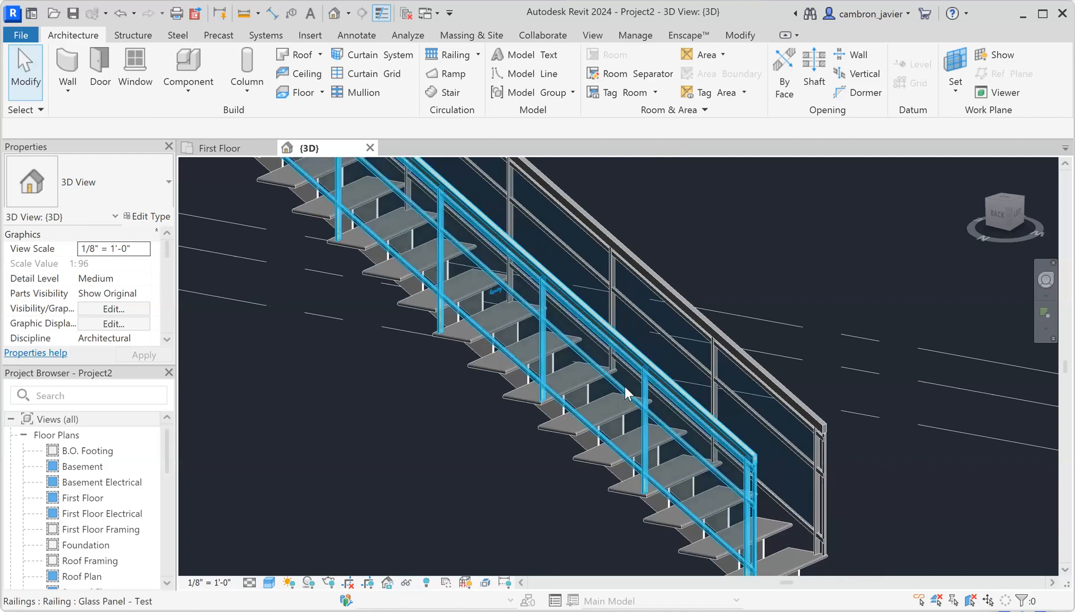
pyautogui.click(625, 387)
pyautogui.press('Escape')
pyautogui.keyDown('shift'); pyautogui.moveTo(662, 375); pyautogui.dragTo(493, 352, button='middle'); pyautogui.keyUp('shift')
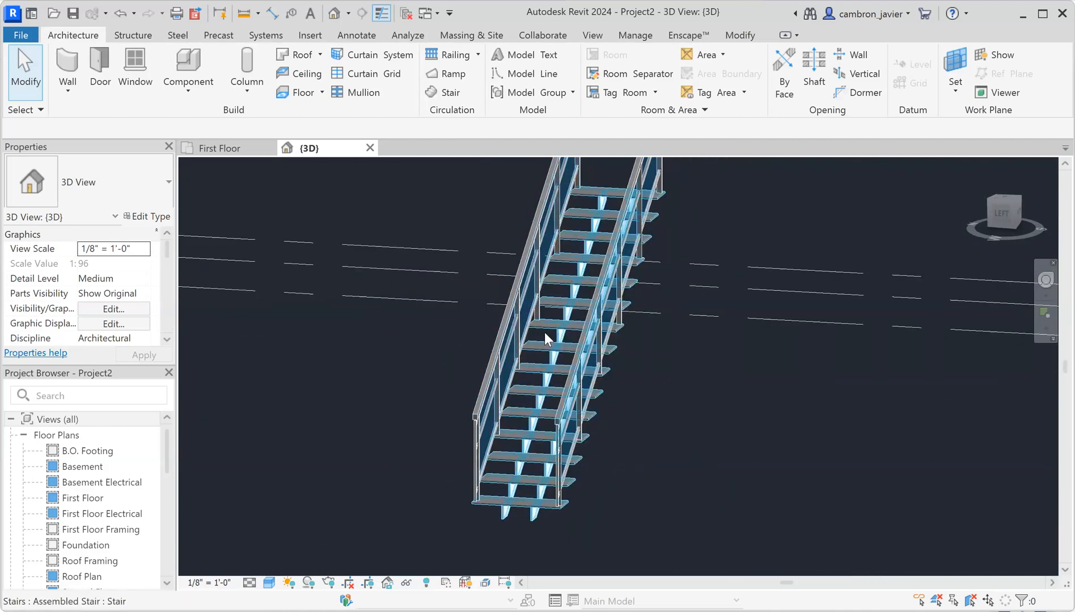
pyautogui.scroll(-3, 559, 308)
pyautogui.click(558, 307)
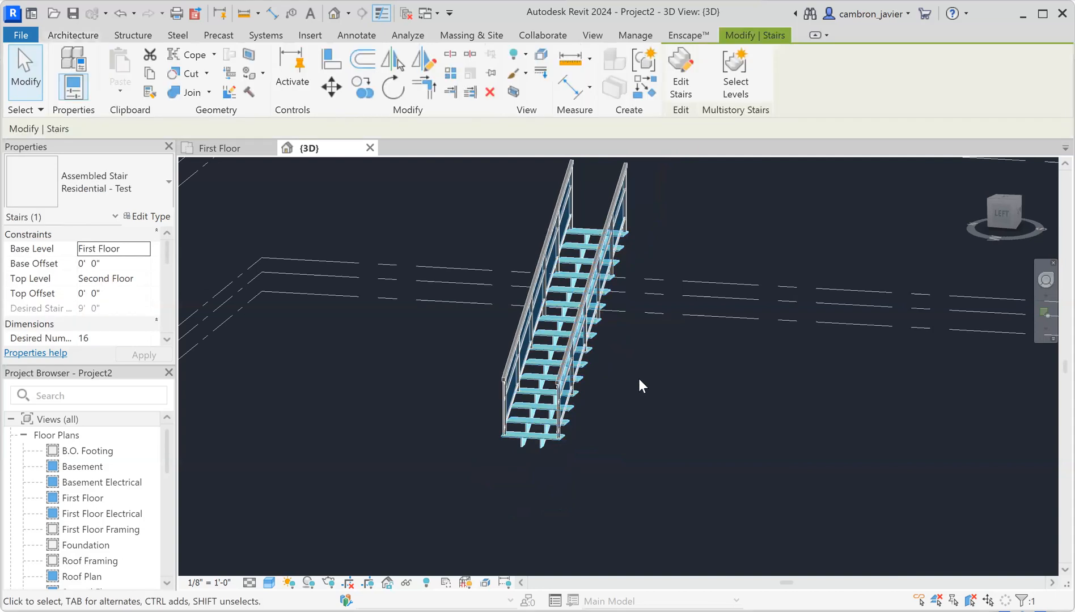
pyautogui.click(641, 381)
pyautogui.scroll(-1, 587, 348)
pyautogui.keyDown('shift'); pyautogui.moveTo(584, 351); pyautogui.dragTo(594, 404, button='middle'); pyautogui.keyUp('shift')
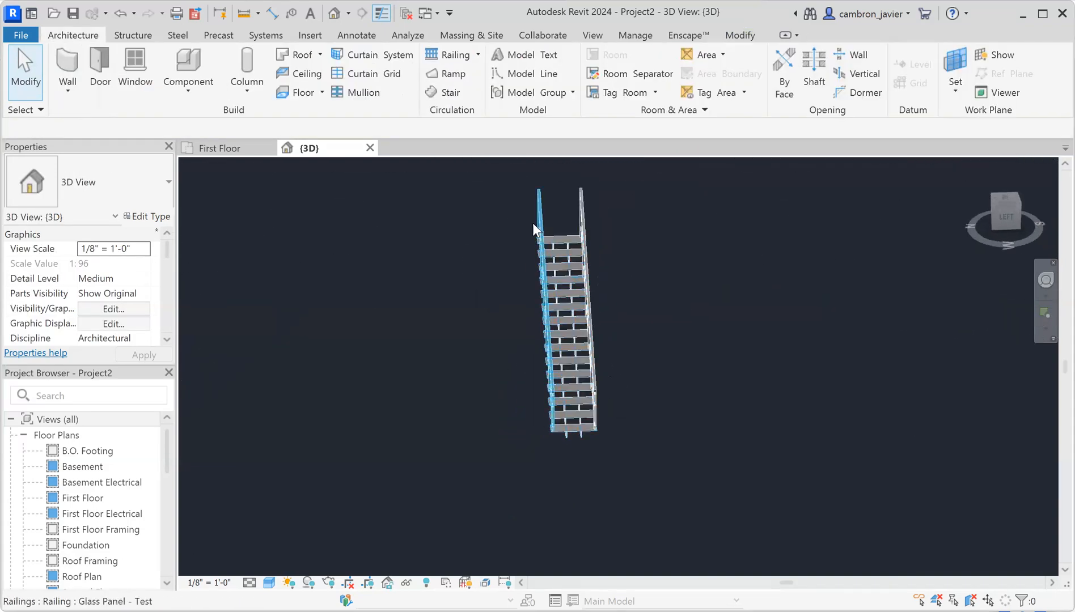